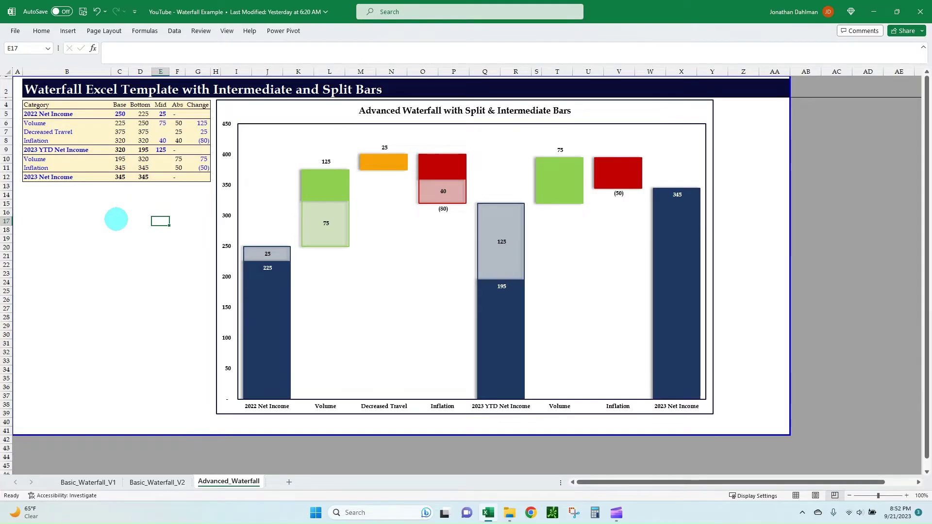
- Look through the waterfall chart types on the Insert ribbon without inserting a chart
click(104, 204)
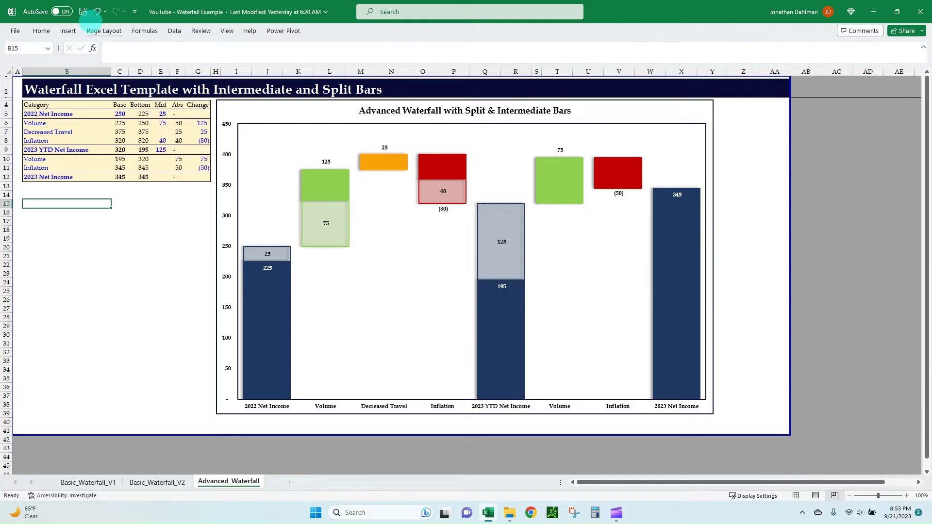
click(68, 31)
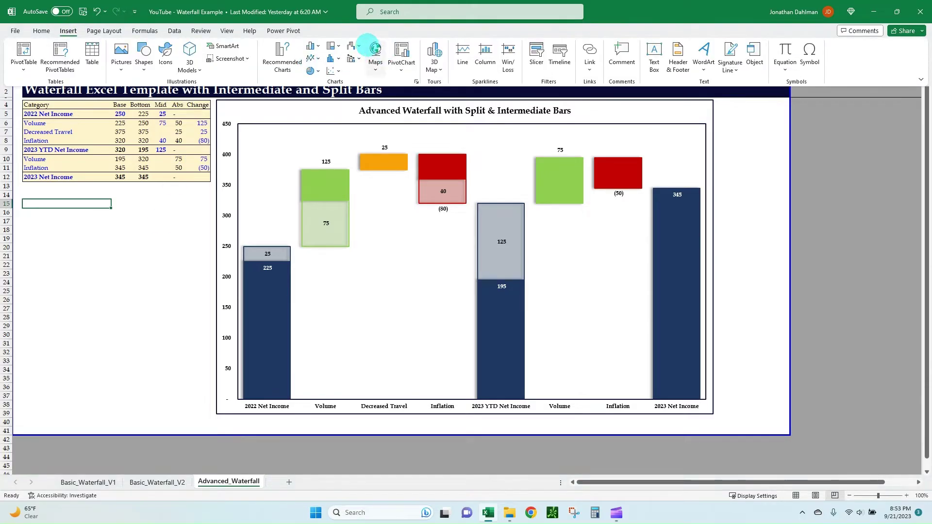
click(358, 46)
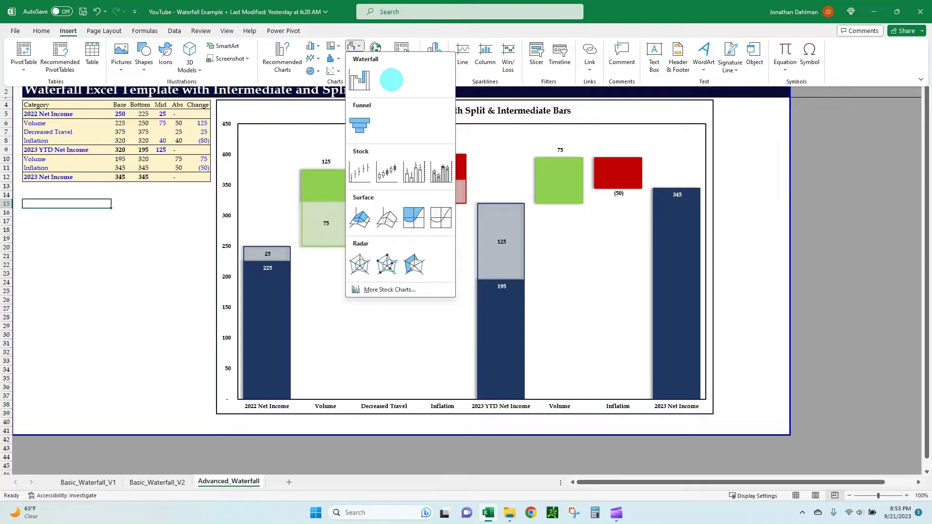
click(127, 230)
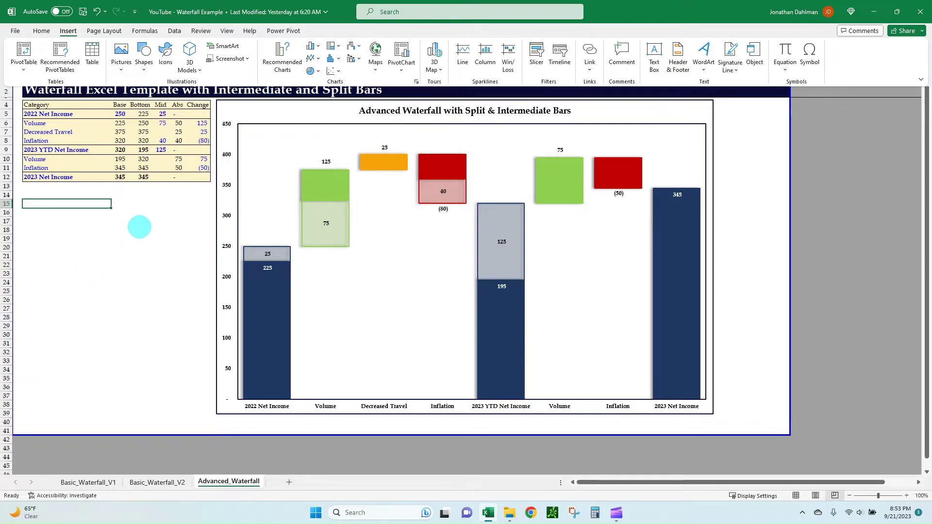
click(141, 220)
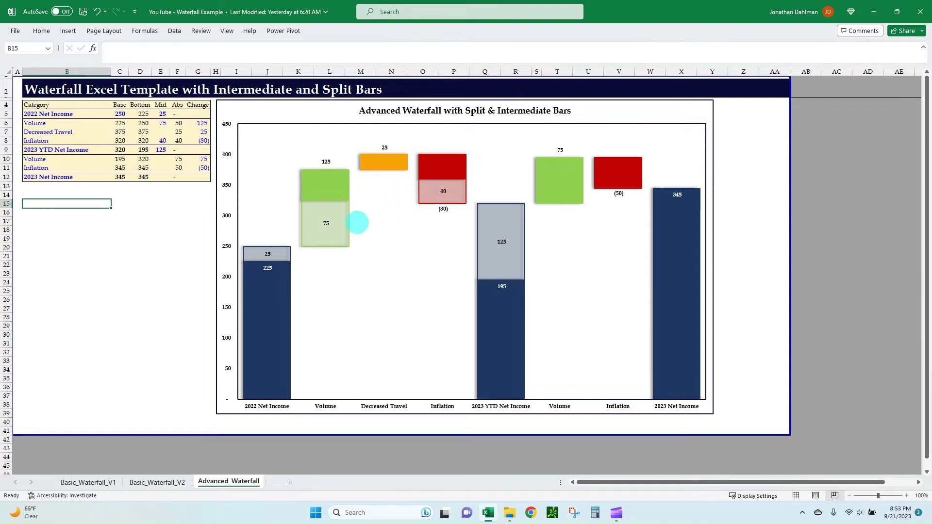
mouse_move(325, 232)
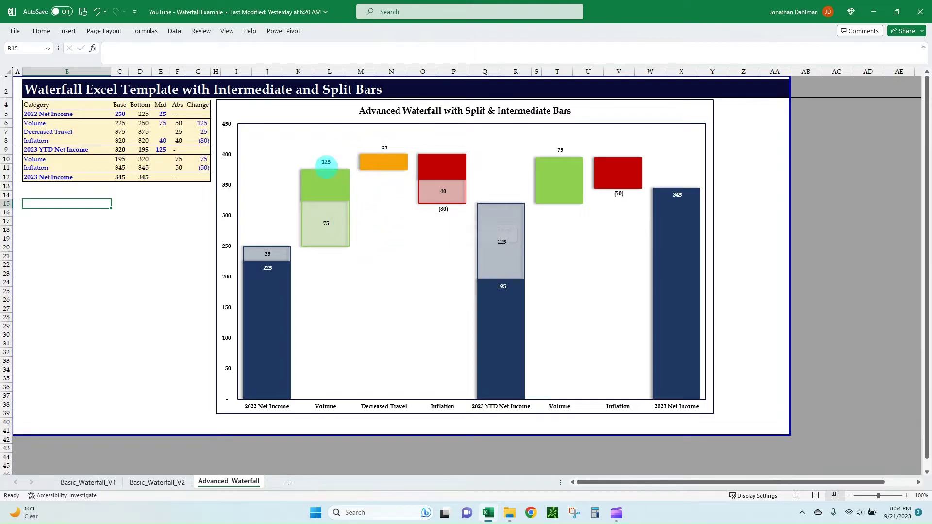
mouse_move(309, 204)
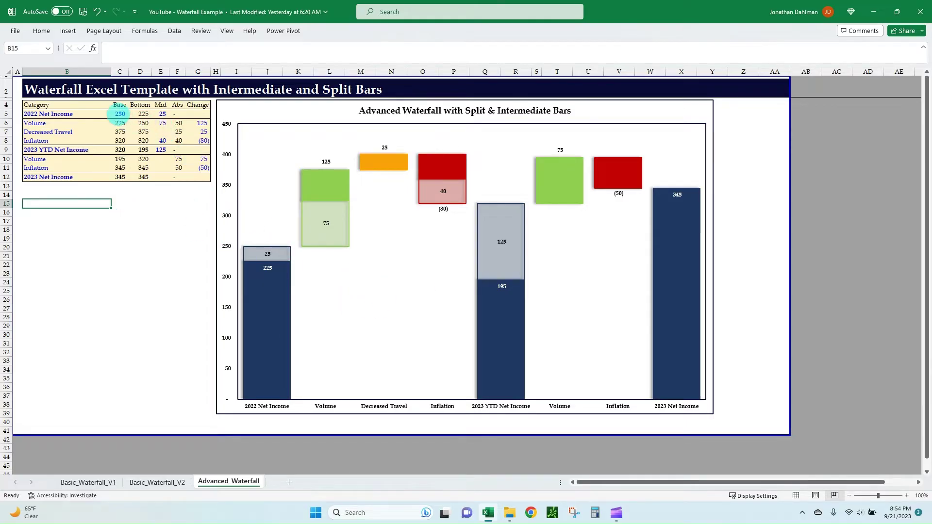
- Review the B4:G12 table, its category labels and the Bottom, Mid, Abs and Change columns
drag(42, 104, 203, 177)
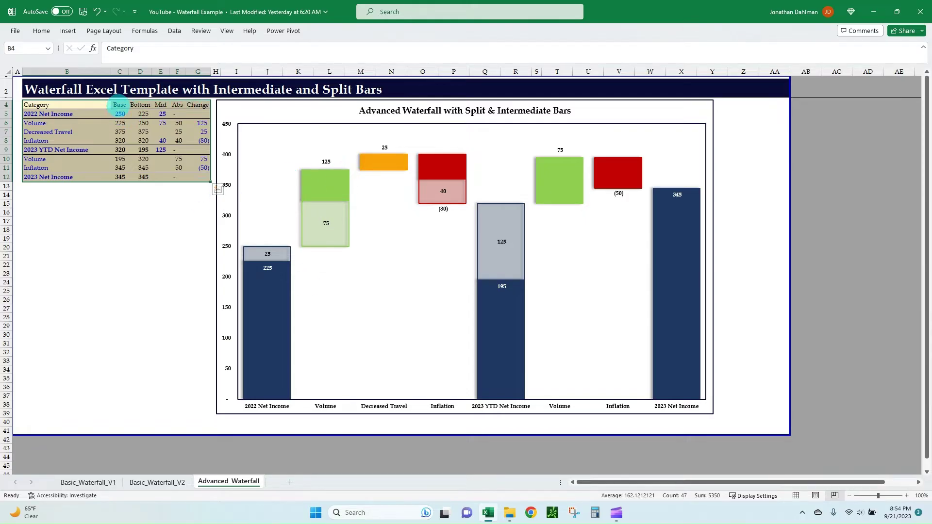
click(120, 105)
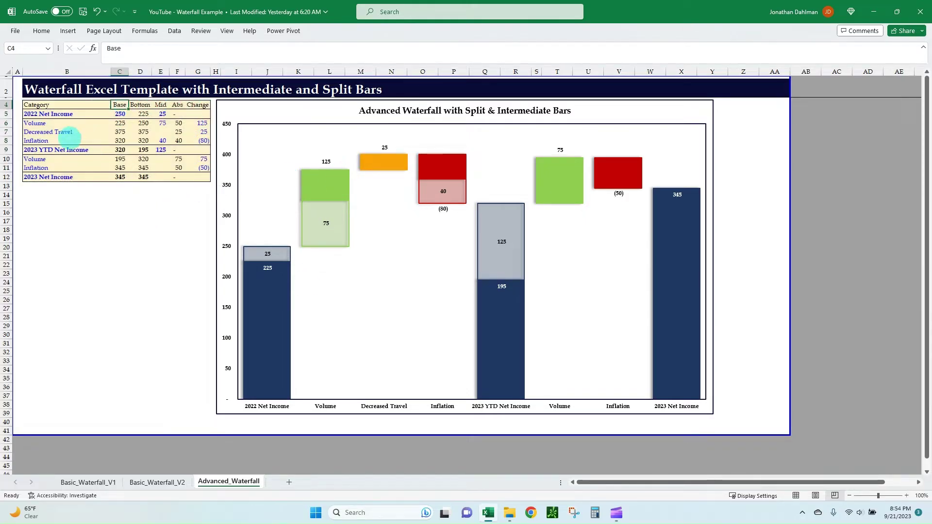
drag(48, 114, 52, 176)
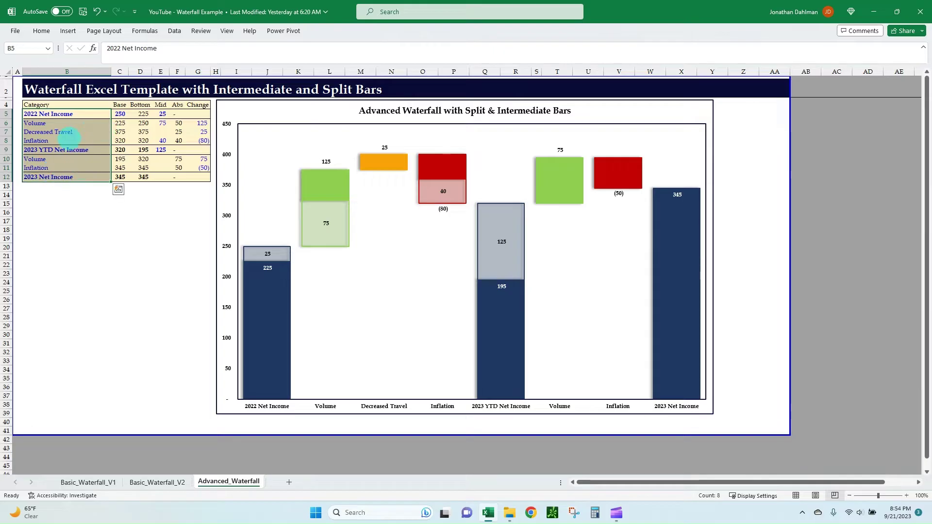
click(66, 109)
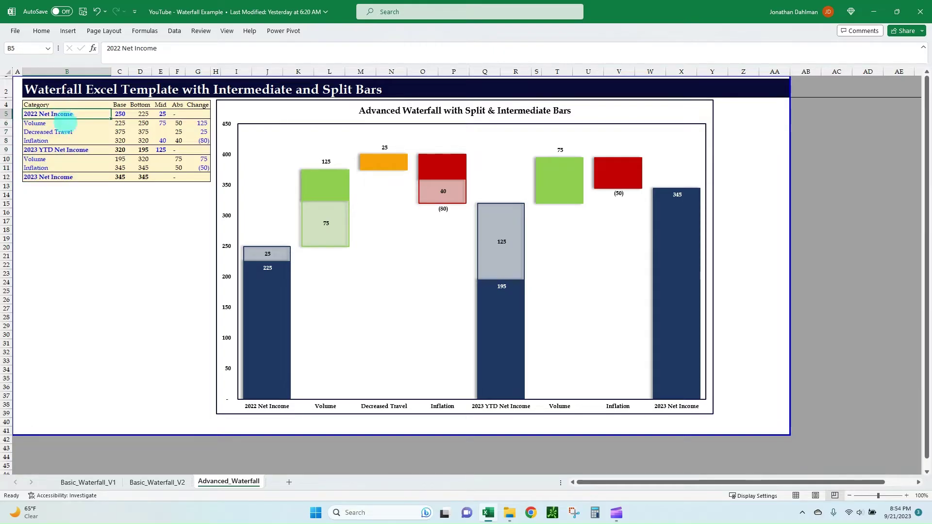
click(72, 149)
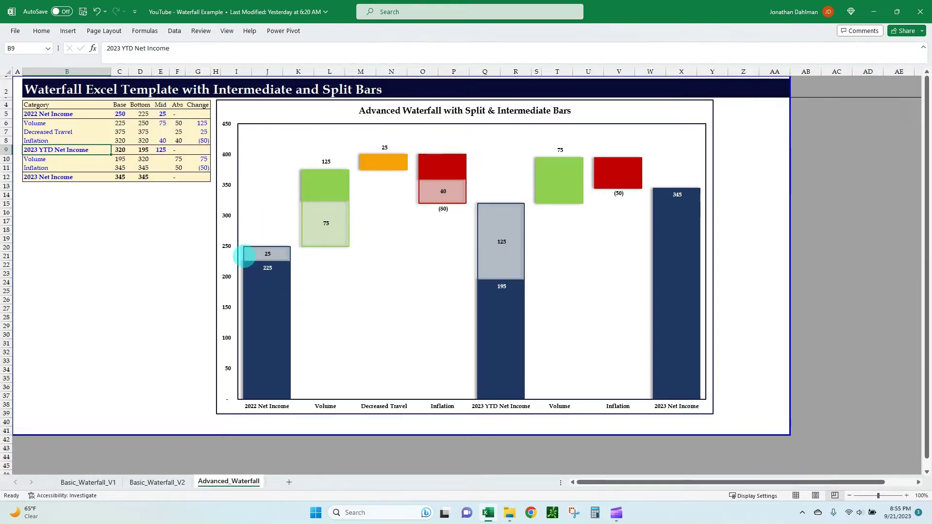
mouse_move(272, 245)
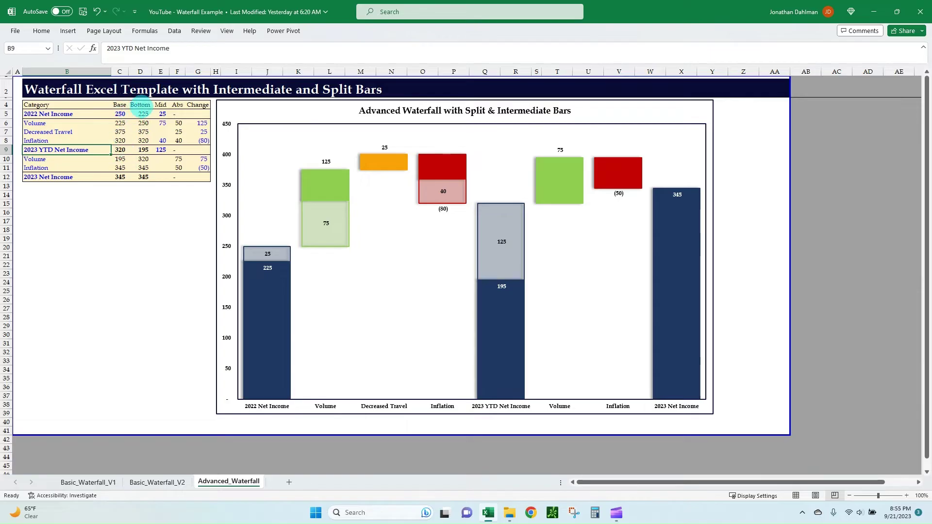
click(139, 105)
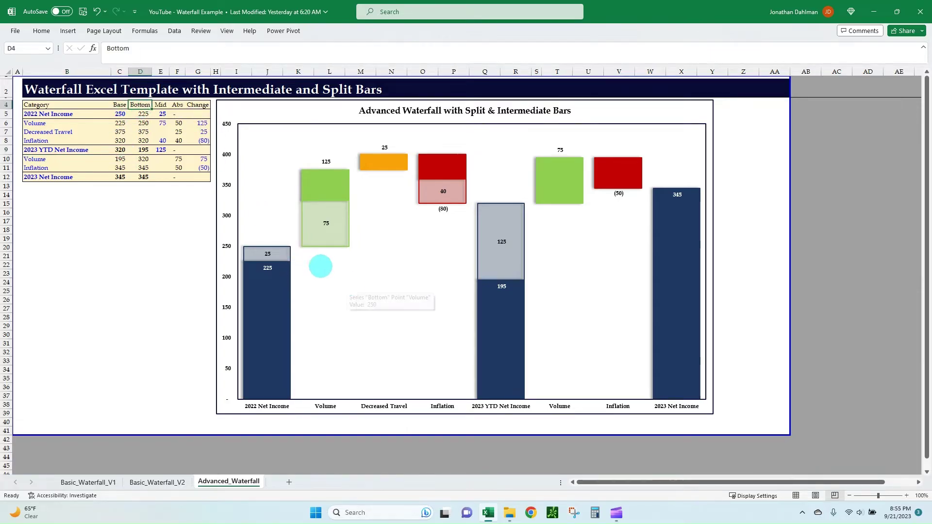
click(316, 254)
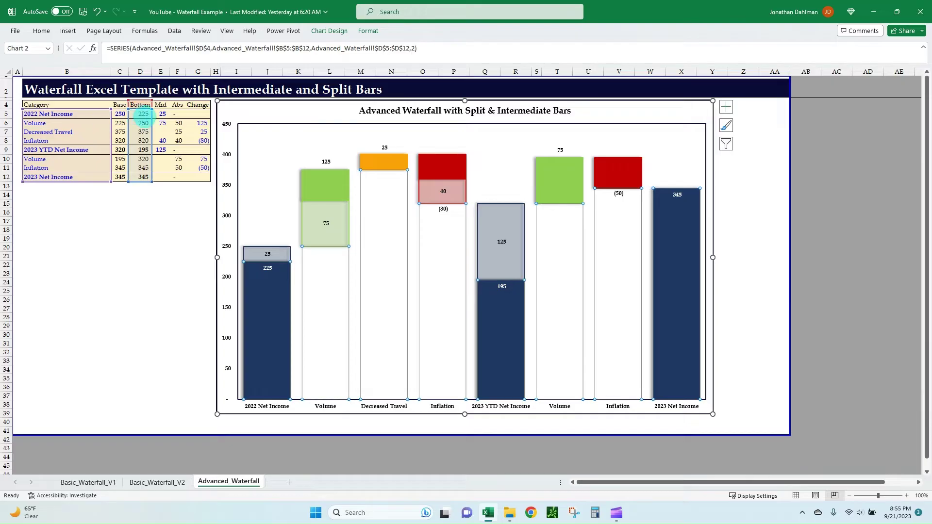
click(160, 105)
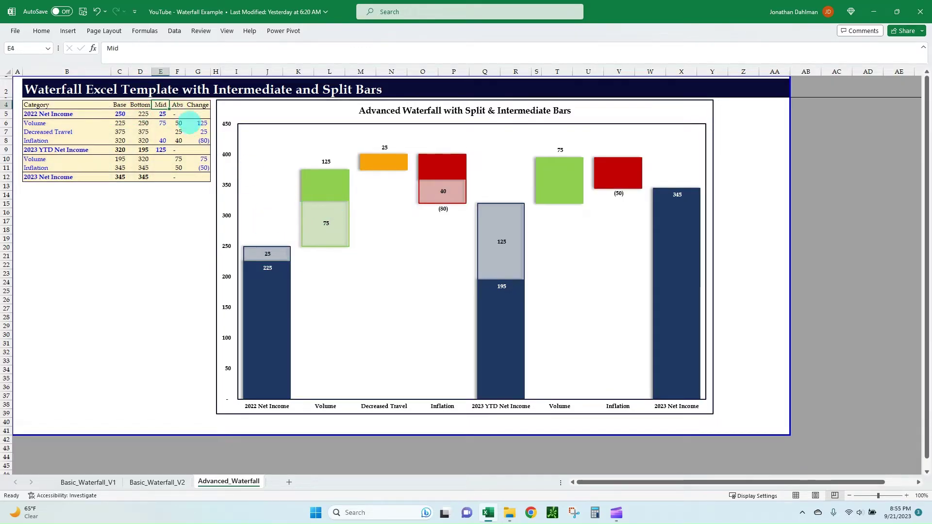
click(177, 105)
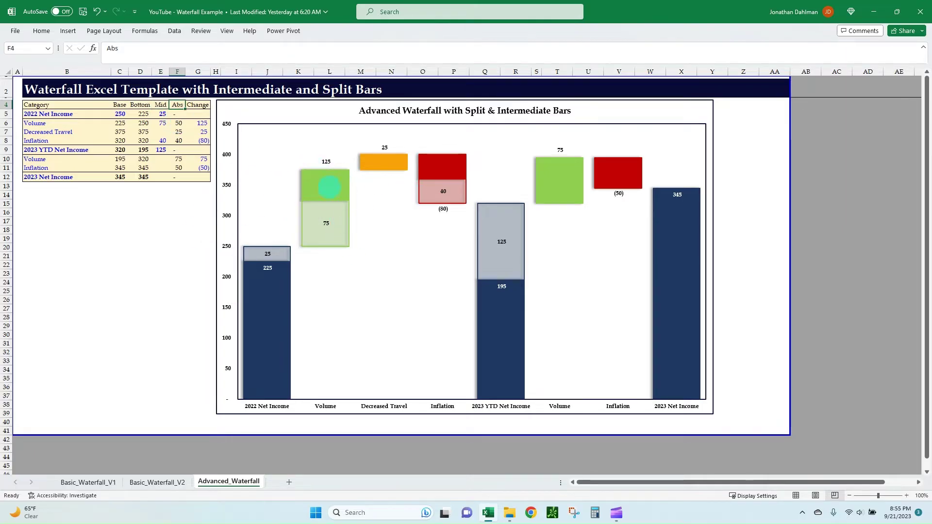
key(Right)
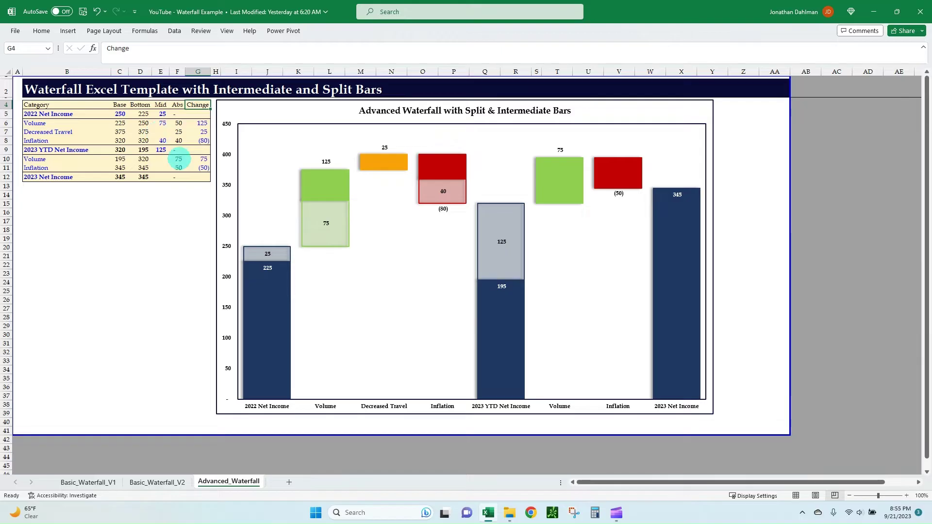
- Enter 150 as the 2022 Net Income base value in C5
click(119, 114)
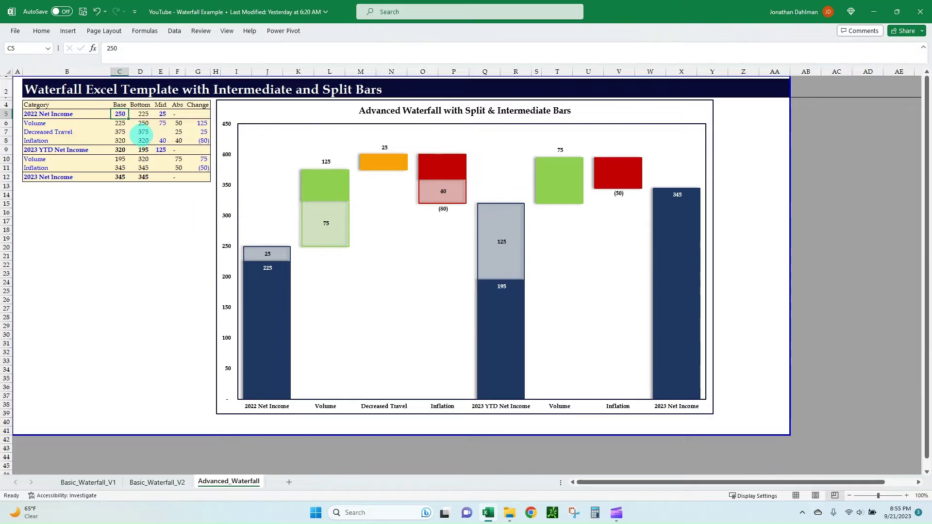
text(225)
key(ctrl+Return)
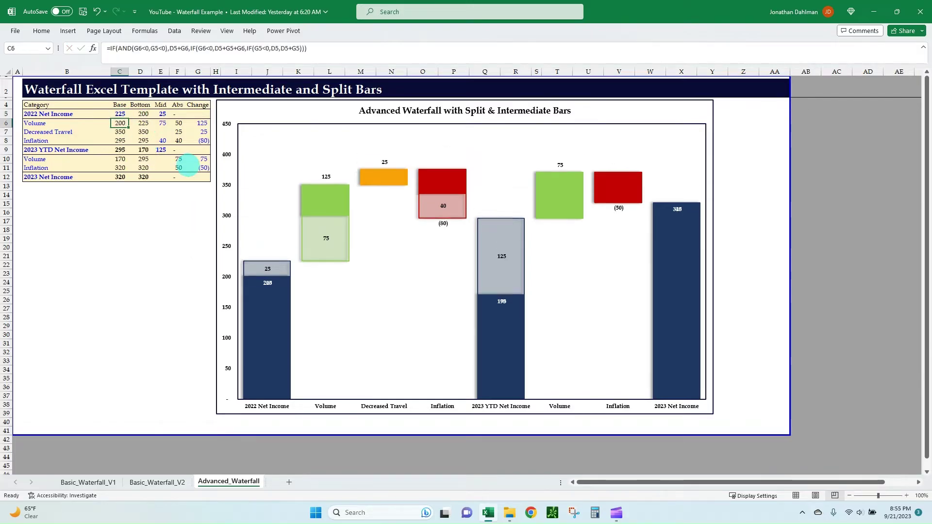
text(150)
key(Return)
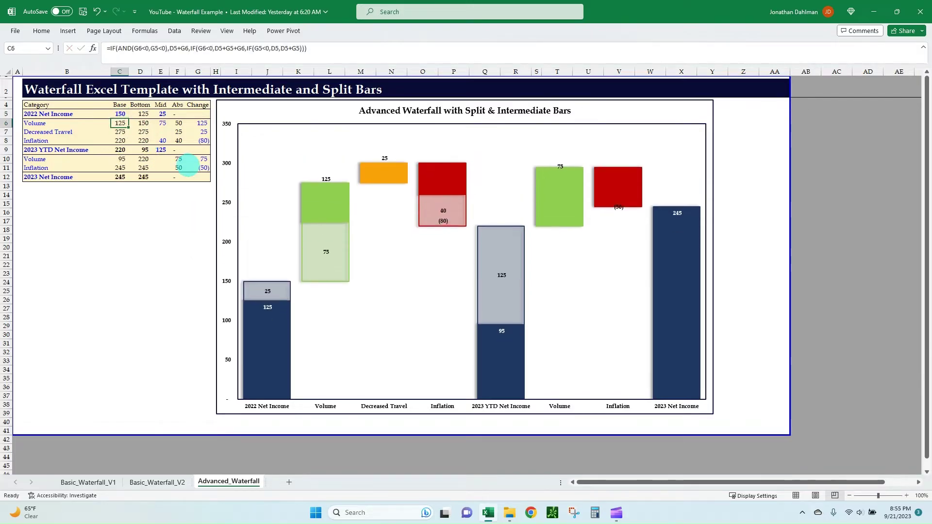
key(Up)
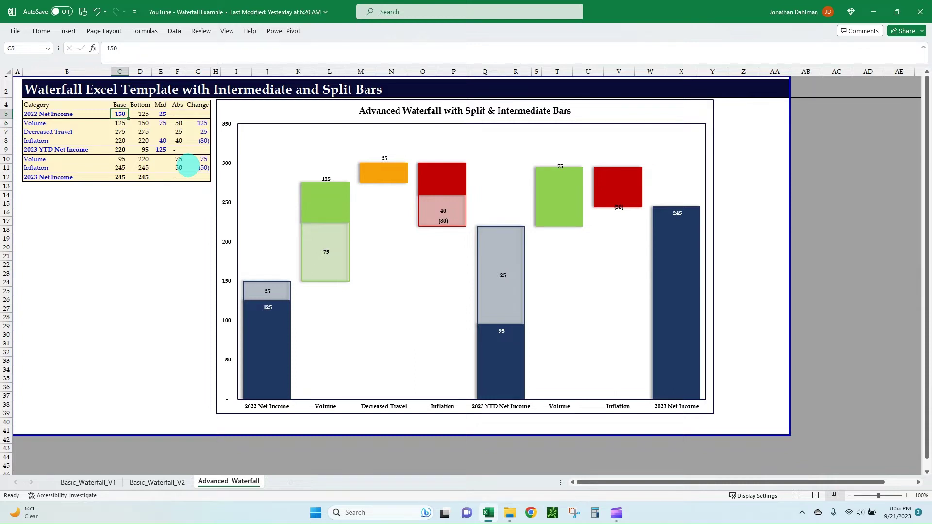
key(Right)
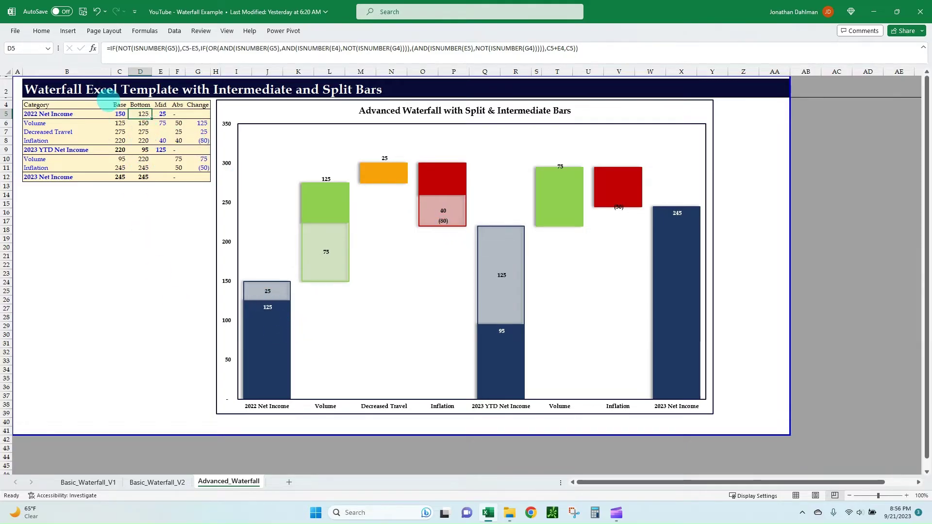
- Set the 2022 Mid value in E5 to 50 and check the Bottom formula in D5
key(Right)
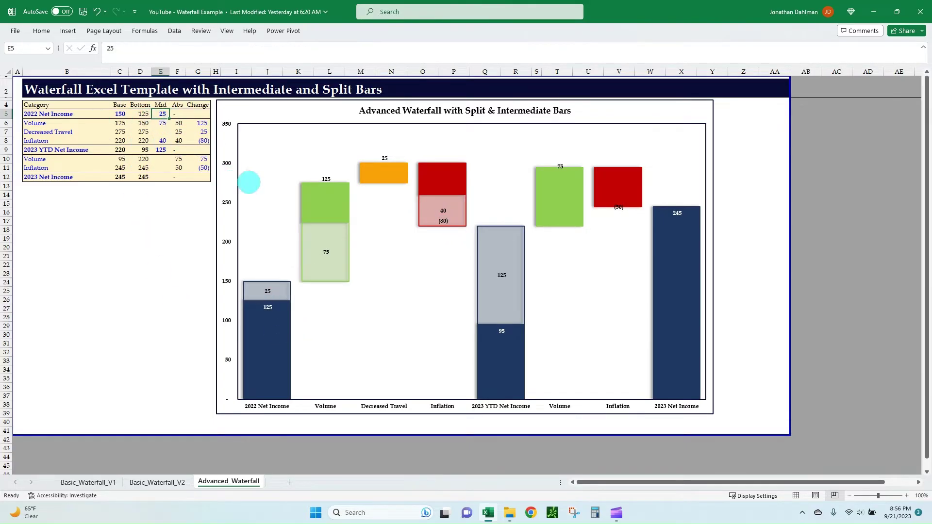
text(0)
key(Return)
key(Left)
key(Left)
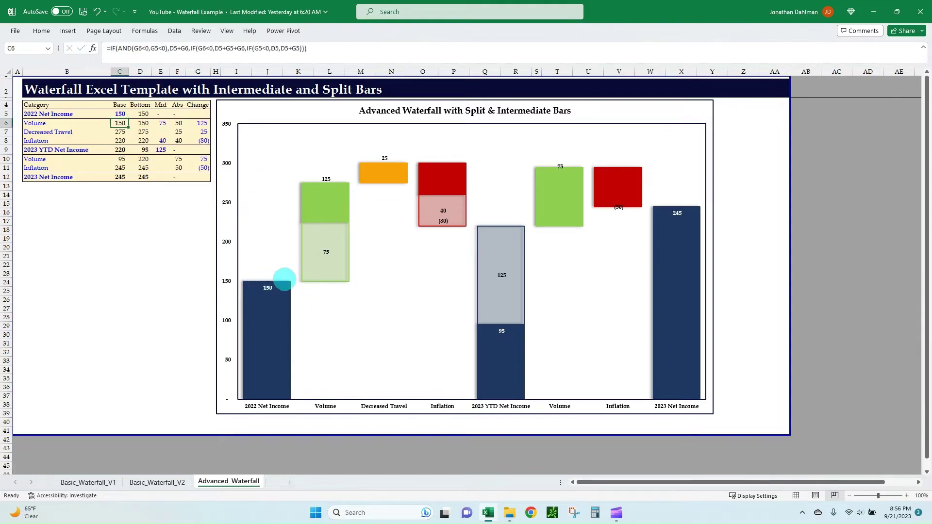
click(119, 114)
click(144, 114)
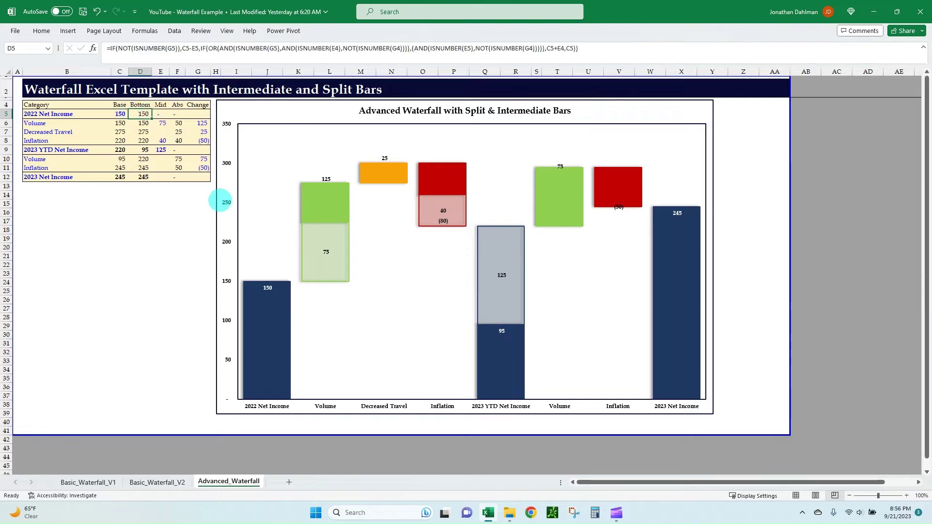
key(Right)
key(Return)
key(Up)
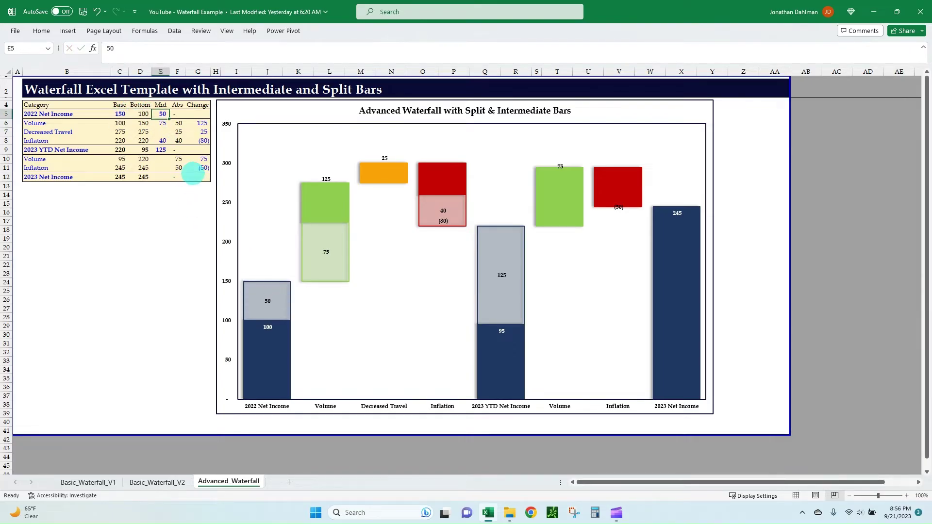
click(145, 114)
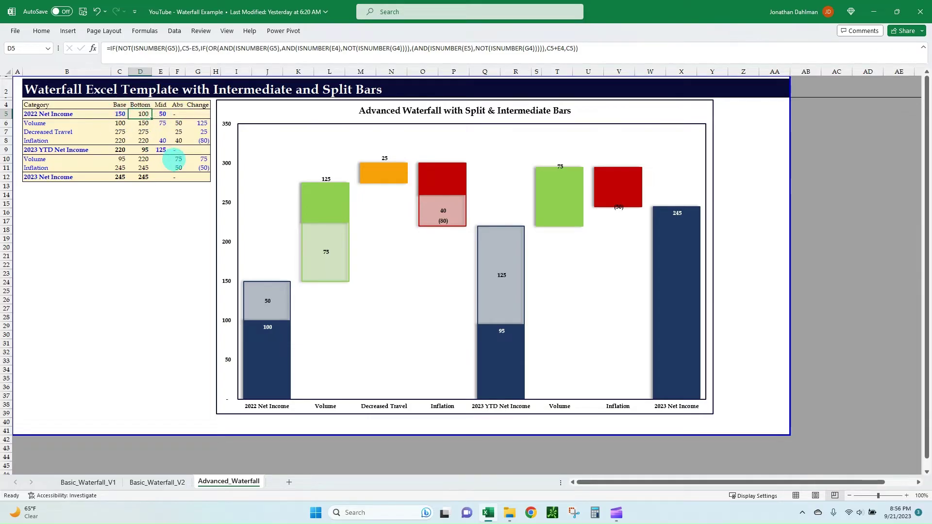
key(Right)
text(0)
key(Left)
key(Right)
text(75)
key(Return)
key(Up)
key(Right)
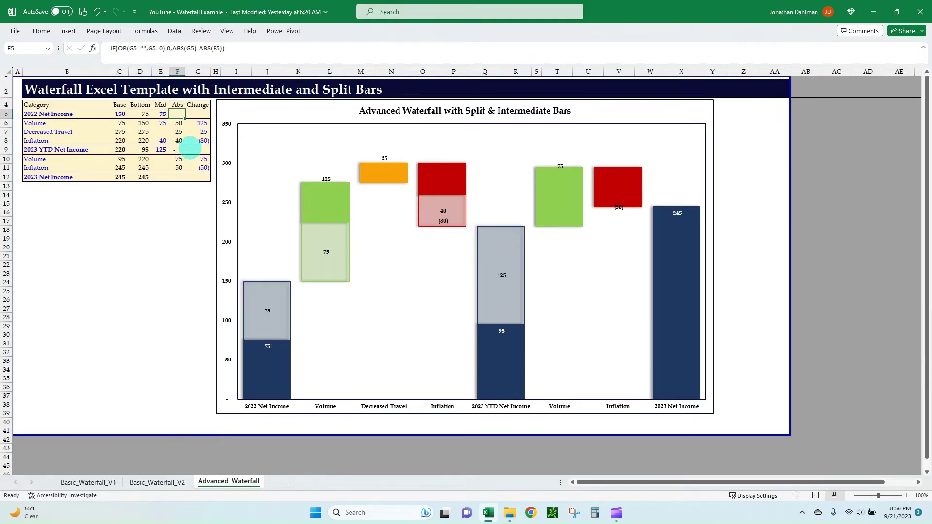
key(F2)
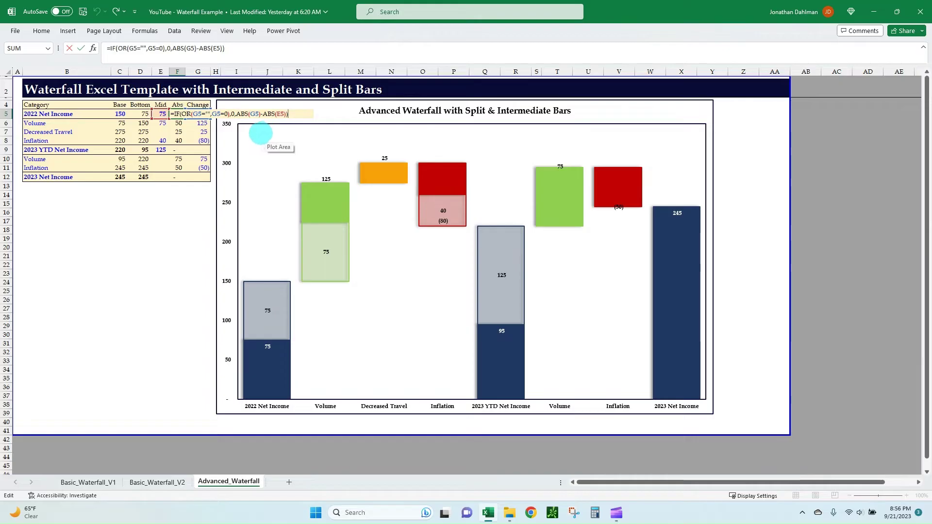
key(Escape)
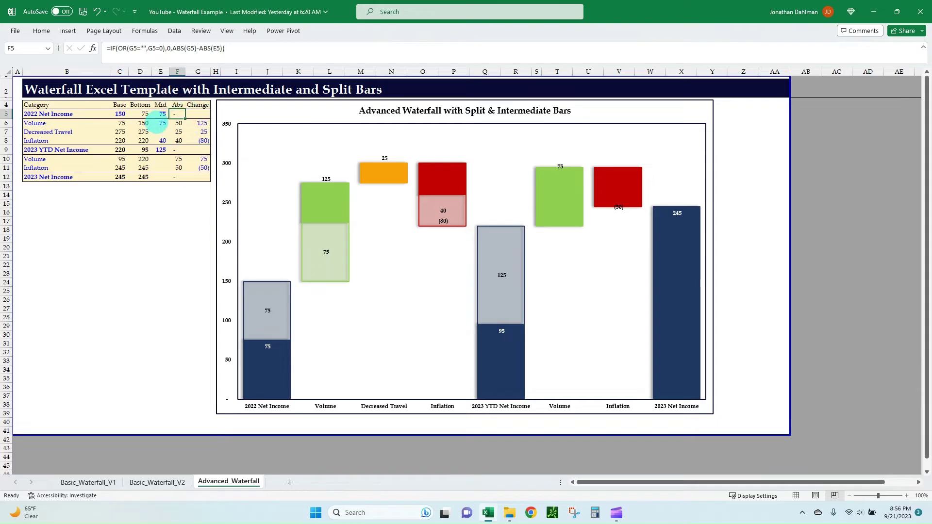
click(197, 113)
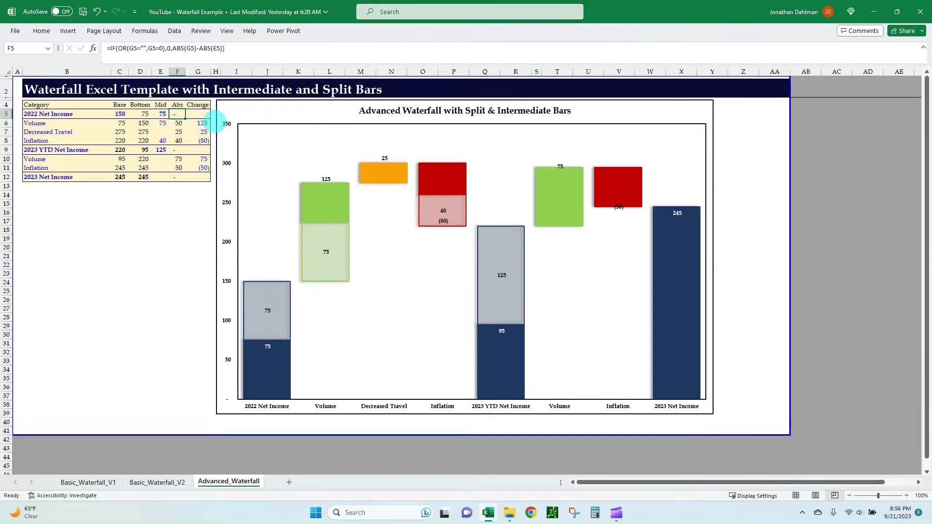
click(177, 116)
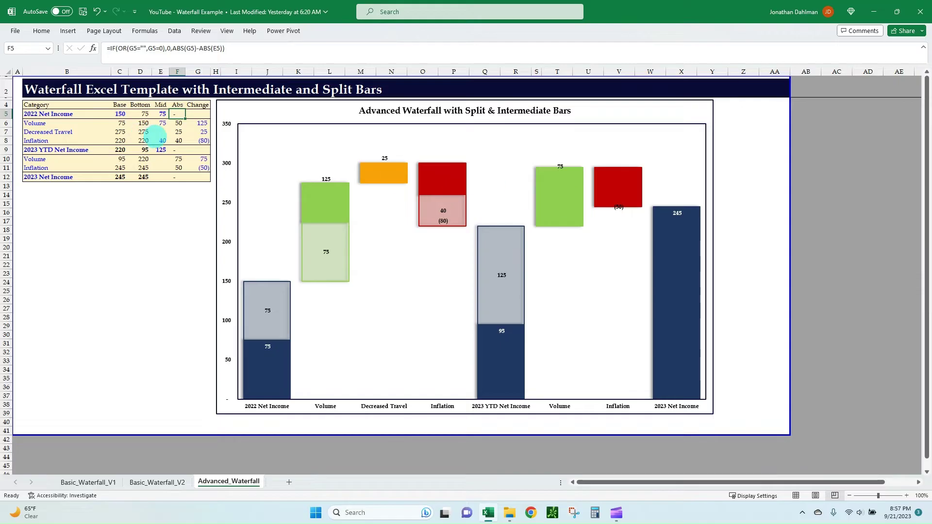
click(121, 123)
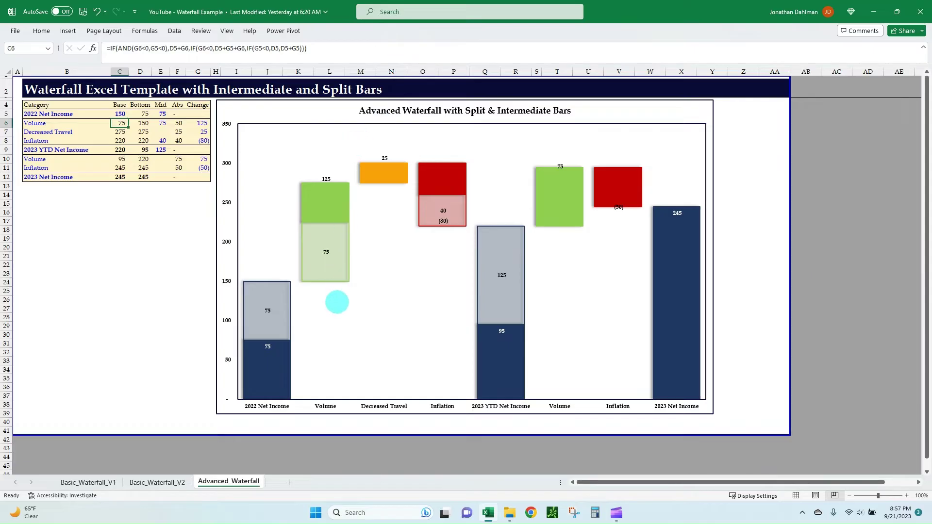
click(328, 297)
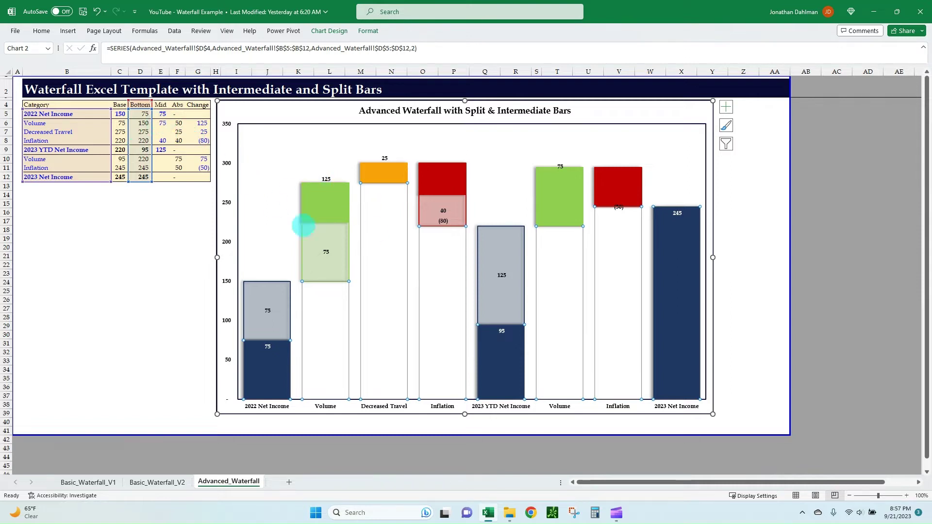
click(163, 124)
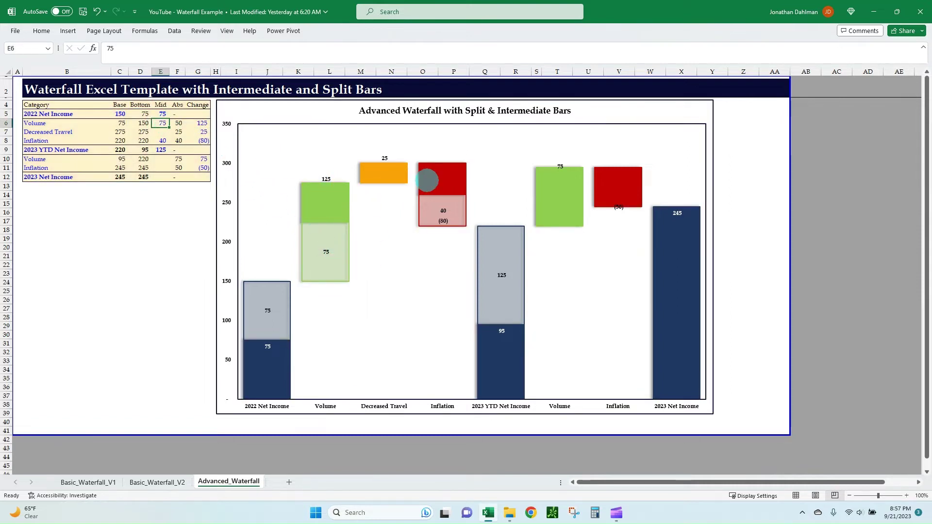
mouse_move(427, 181)
text(10)
key(Return)
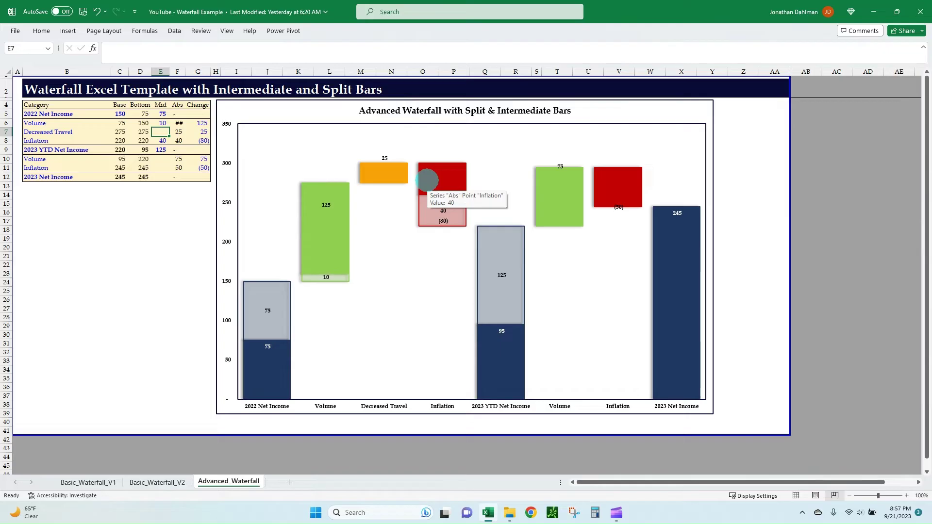
text(0)
key(Return)
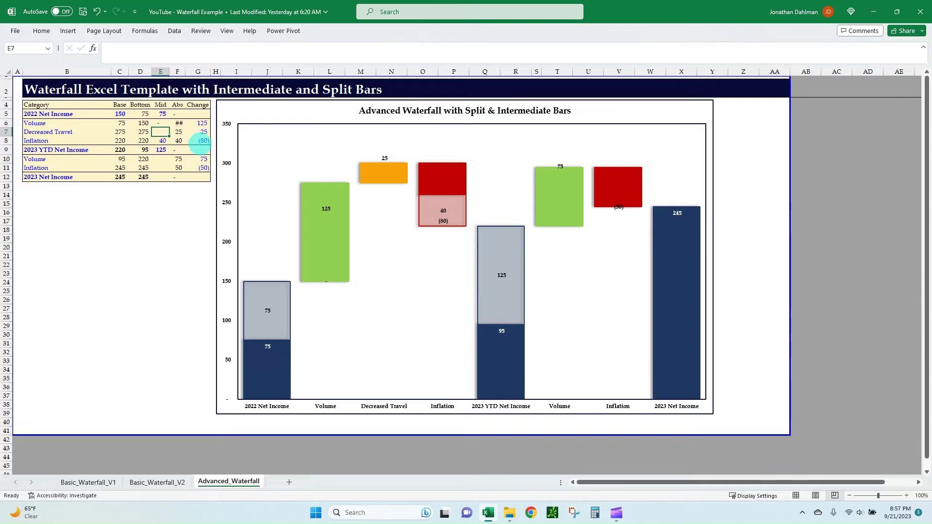
text(75)
key(Return)
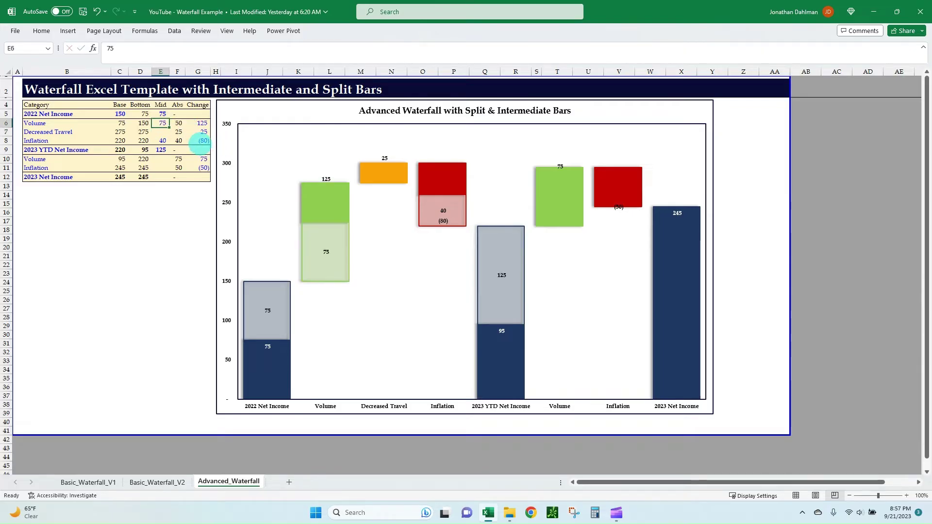
key(Right)
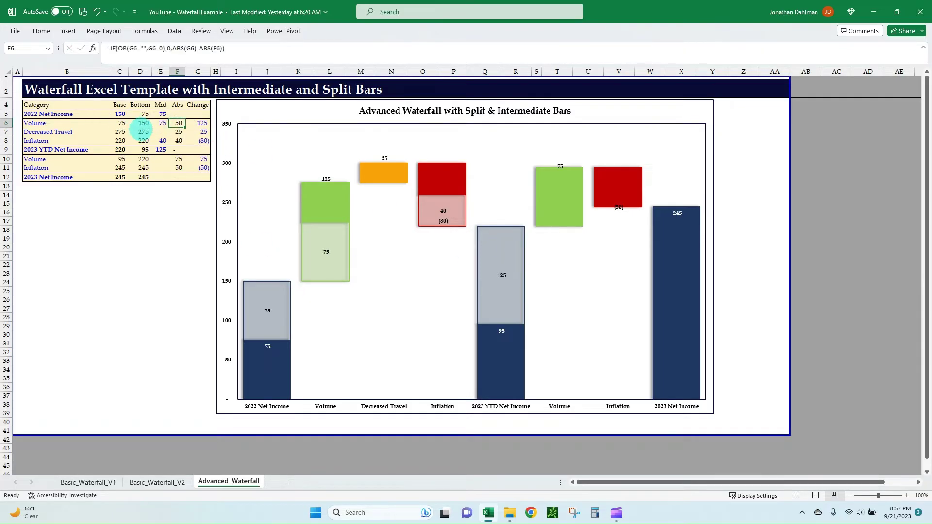
click(141, 124)
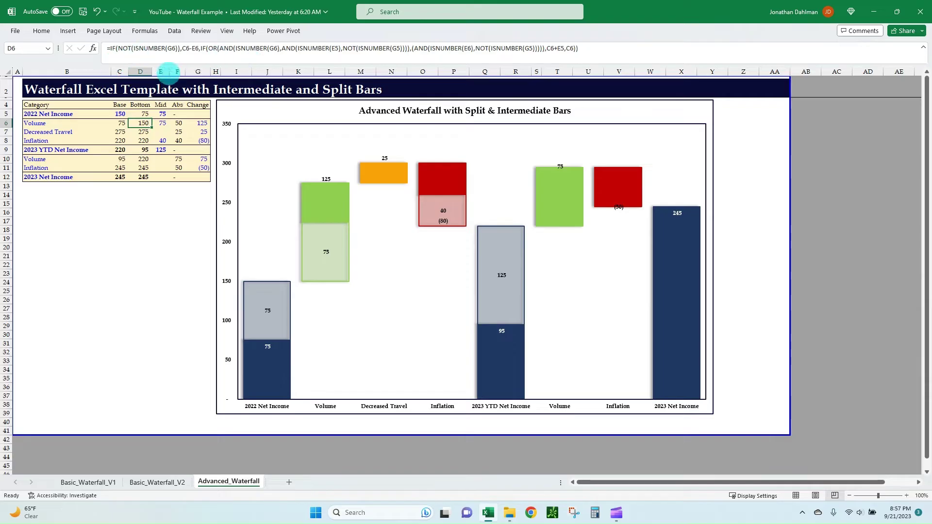
click(115, 124)
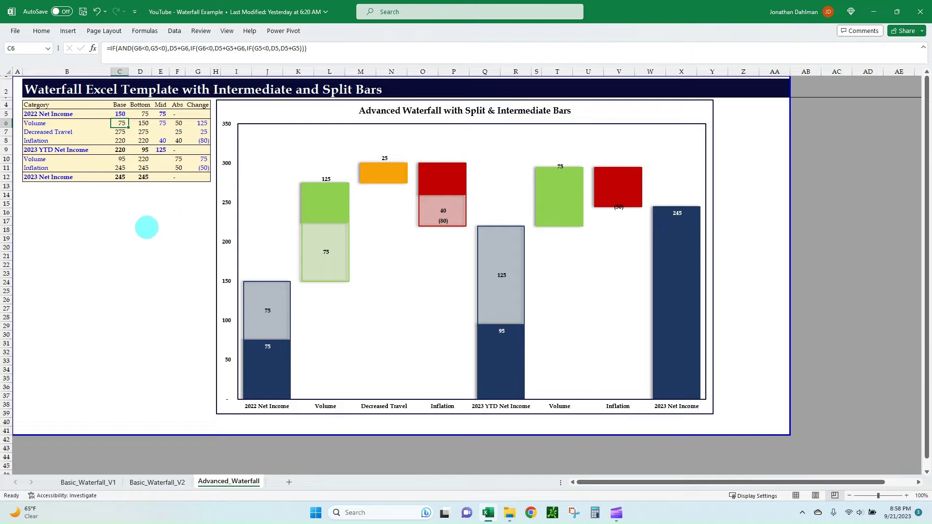
key(Right)
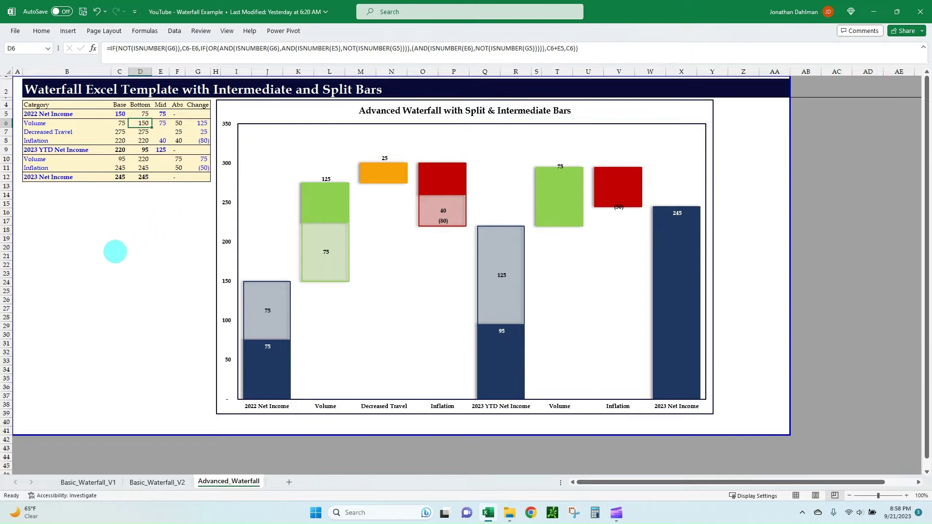
key(Right)
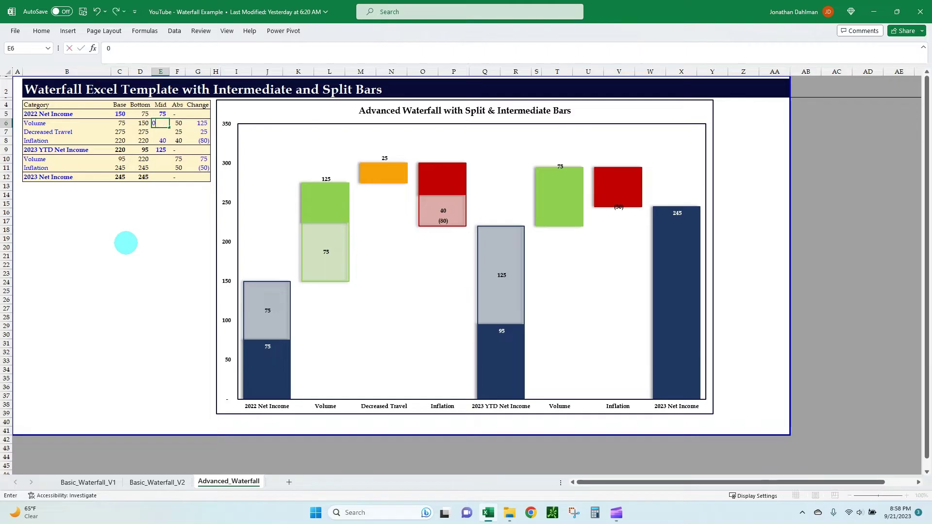
key(Left)
key(Right)
text(75)
key(Right)
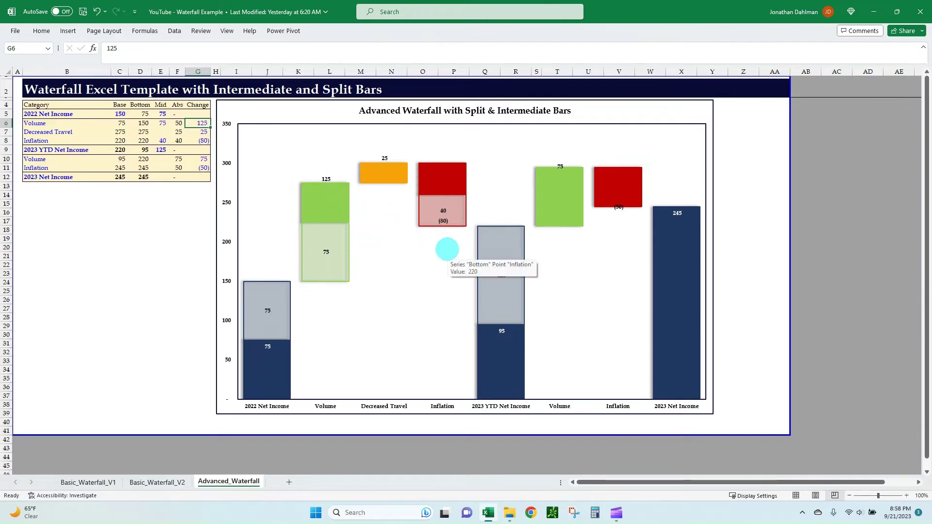
text(0)
key(Return)
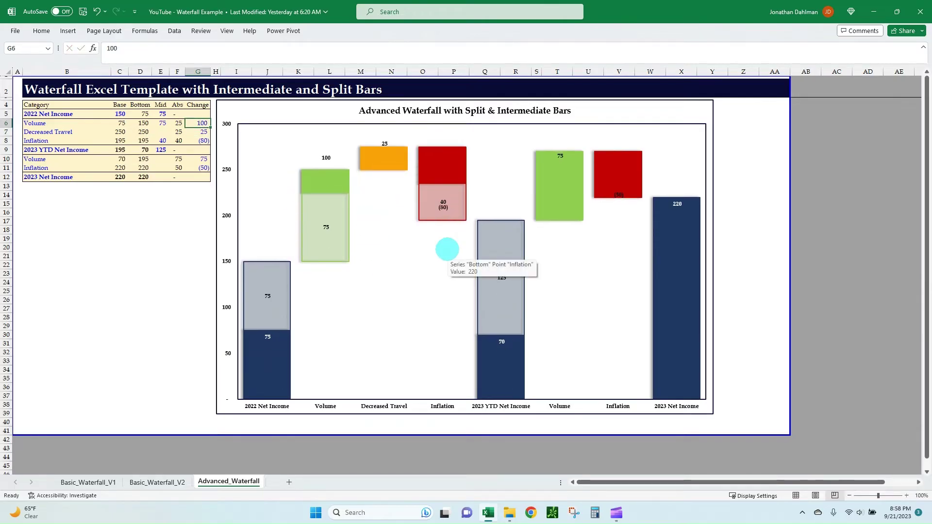
text(125)
key(Return)
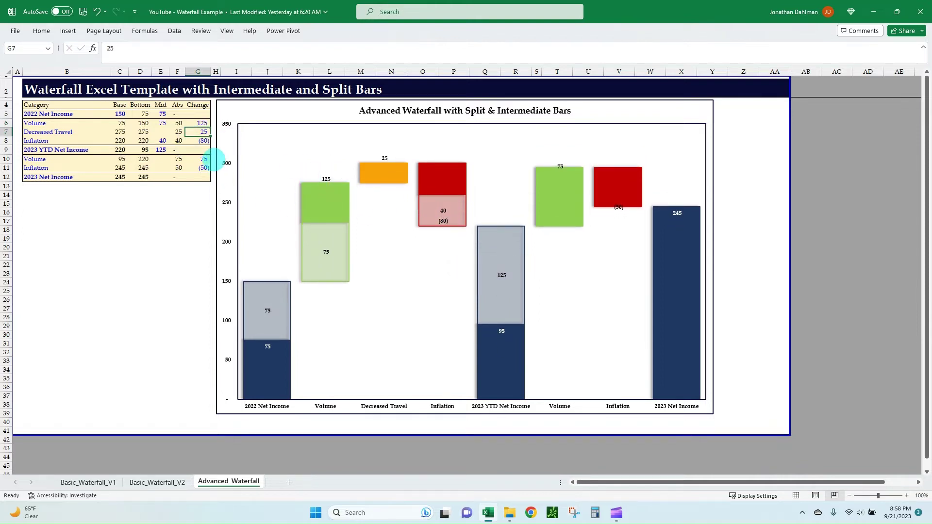
click(119, 131)
key(Right)
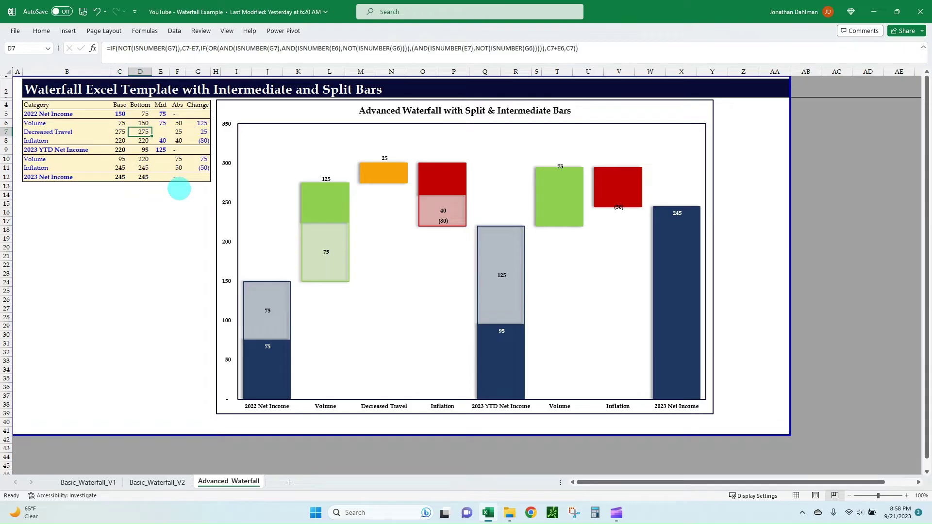
key(Right)
key(Right)
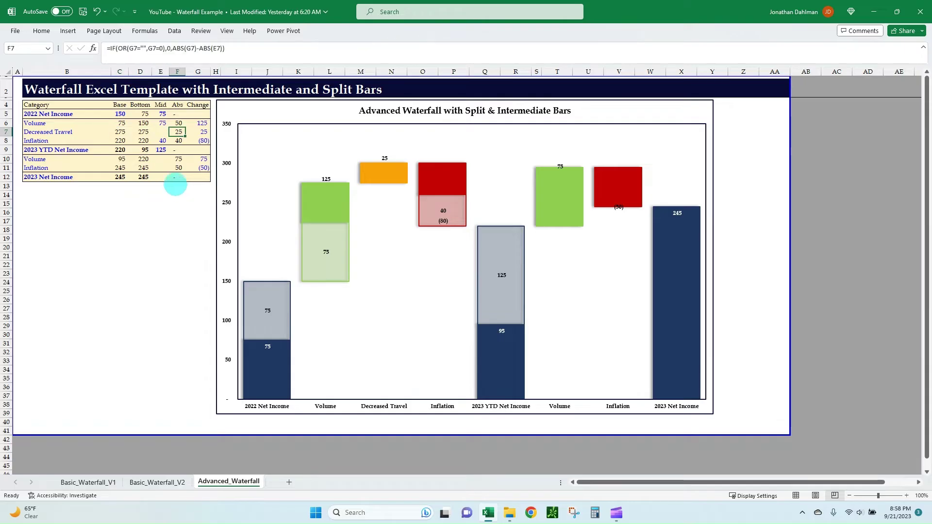
key(Right)
key(Left)
key(Left)
key(Left)
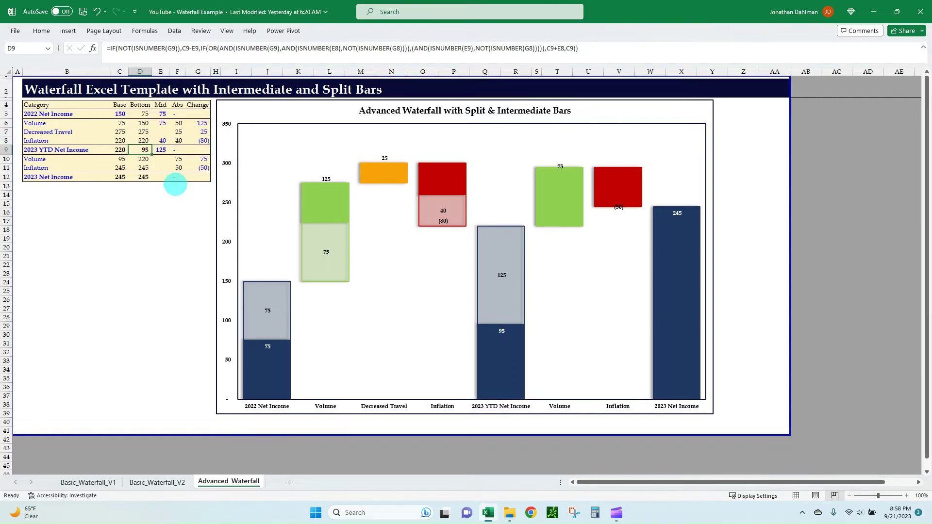
key(Right)
key(Right)
key(Right)
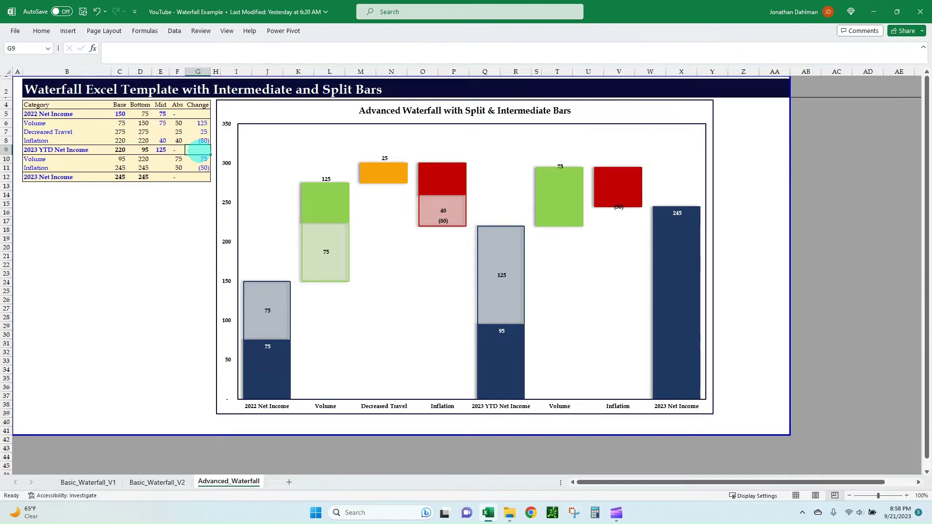
key(Left)
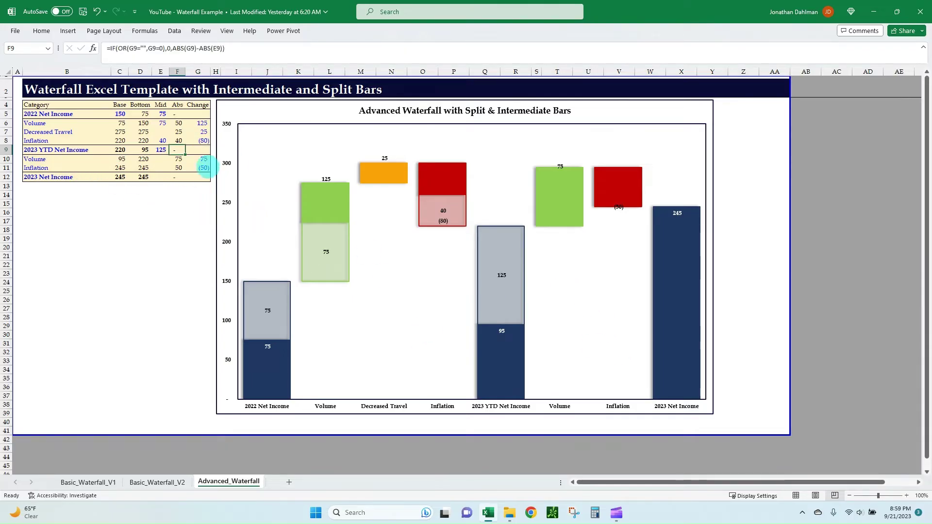
key(Right)
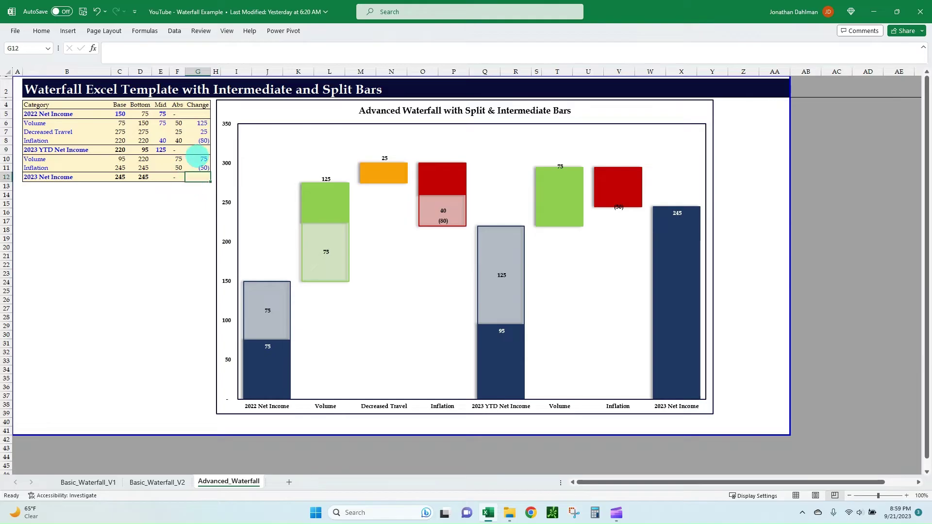
click(195, 150)
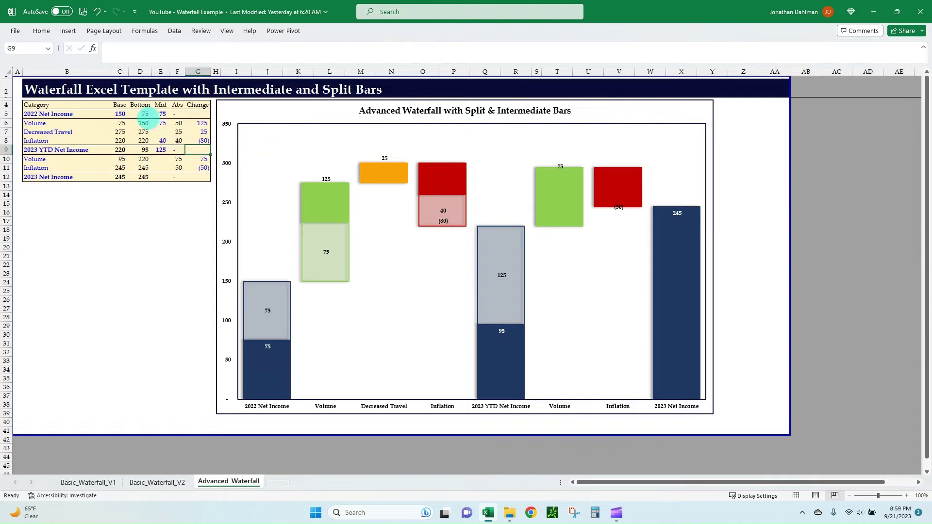
- Delete the old chart, insert a Stacked Column chart from B4:G12, and enlarge it
click(315, 106)
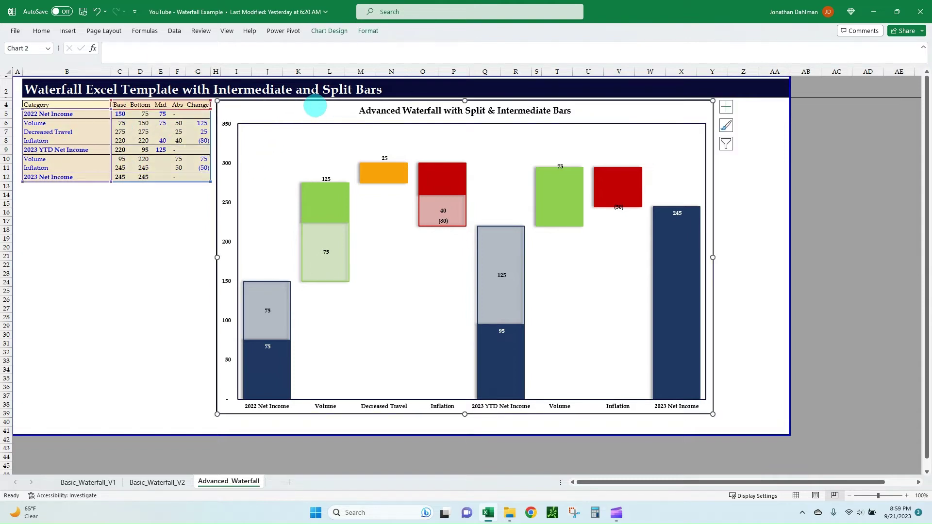
key(Delete)
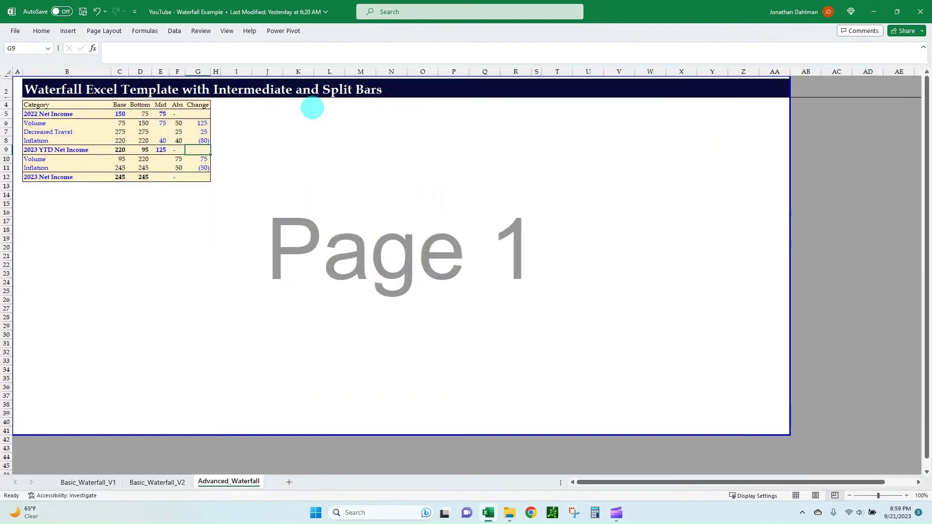
drag(36, 104, 192, 173)
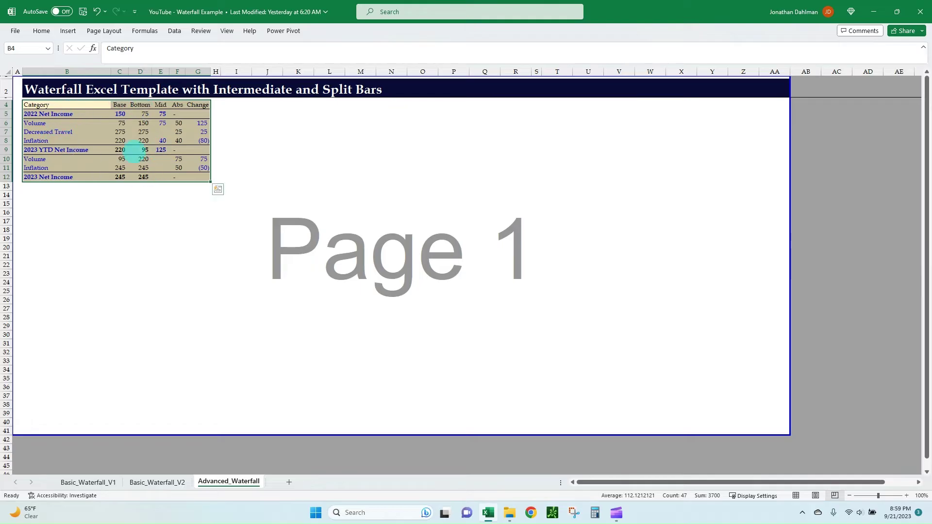
click(68, 30)
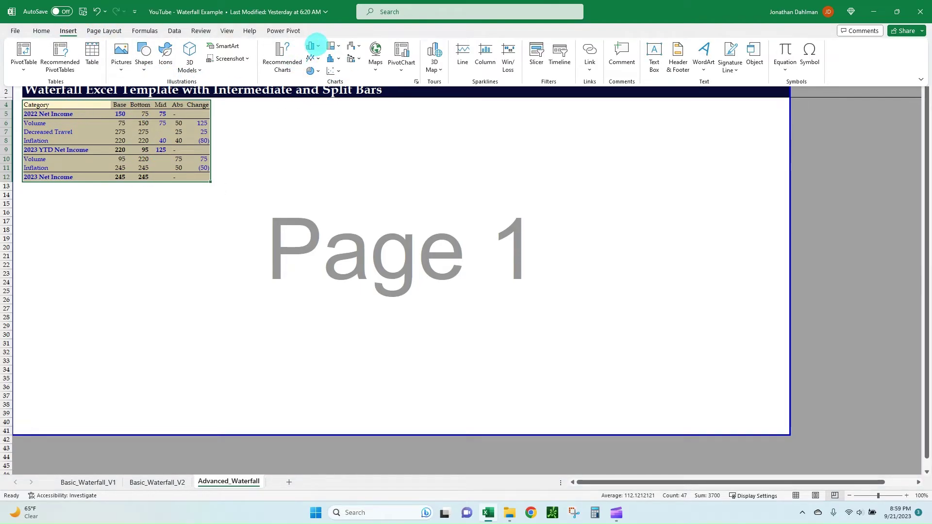
click(313, 45)
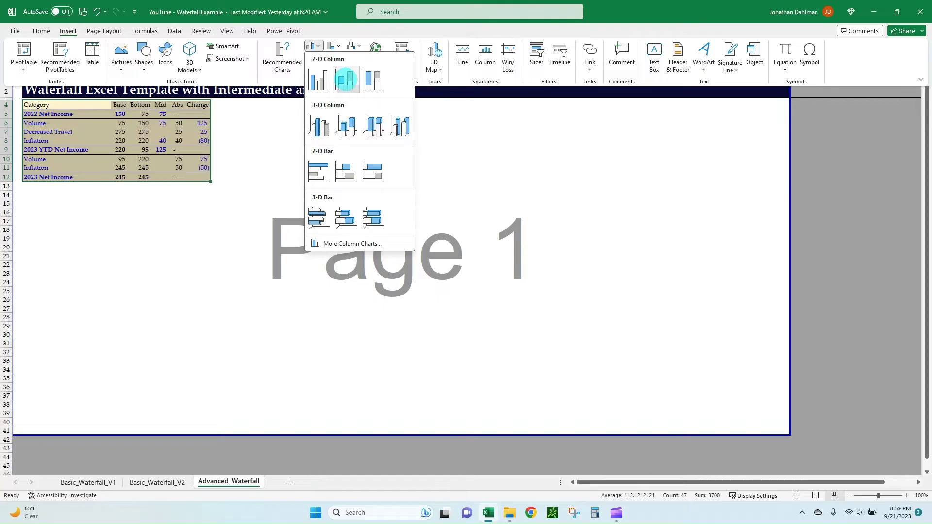
click(345, 79)
drag(351, 205, 222, 102)
drag(583, 345, 773, 426)
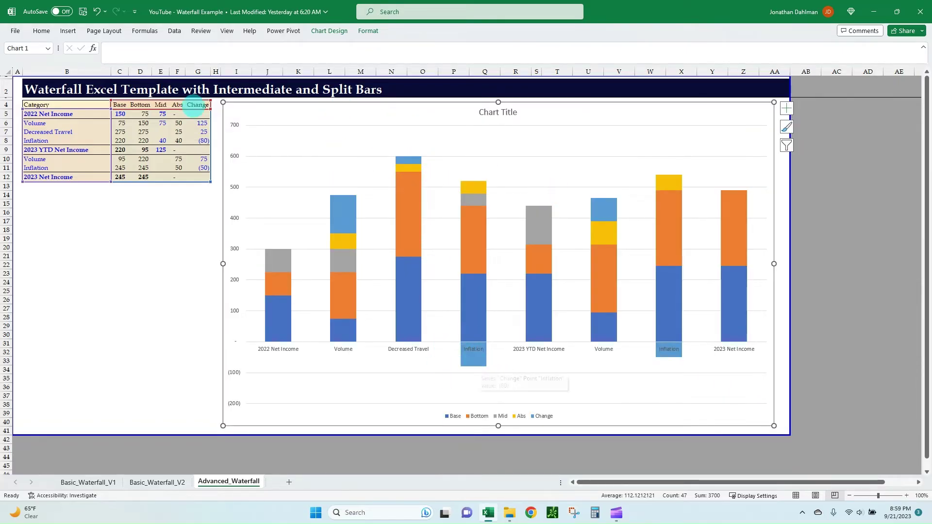
- In Select Data, uncheck the Change and Base series, keeping Bottom, Mid and Abs
mouse_move(474, 359)
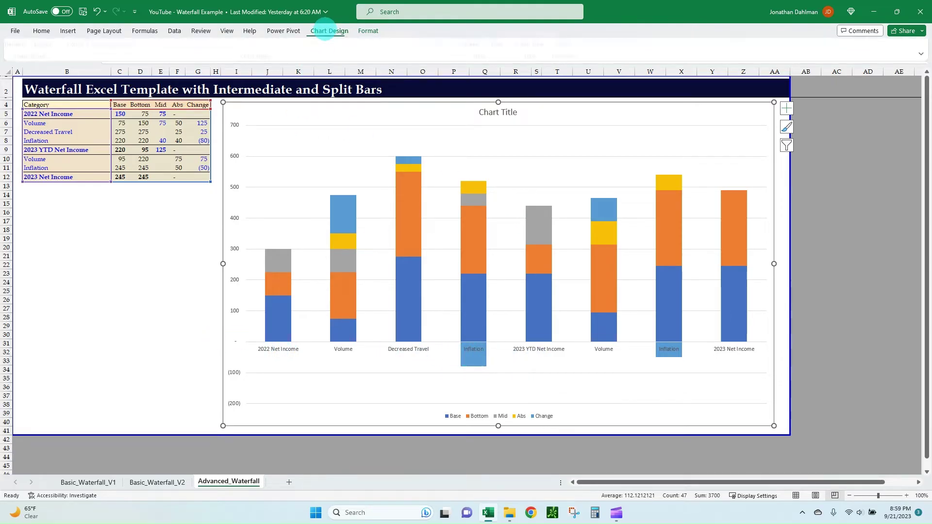
click(328, 31)
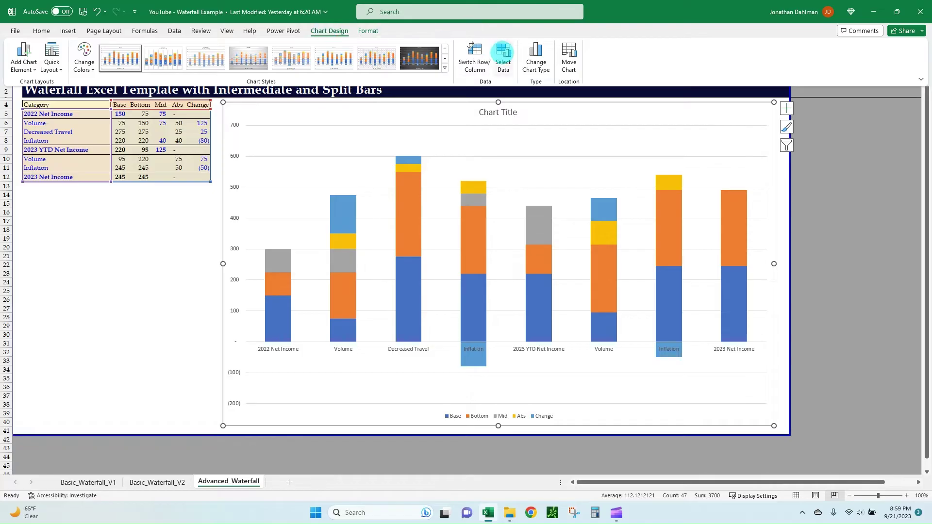
click(503, 50)
drag(387, 167, 397, 135)
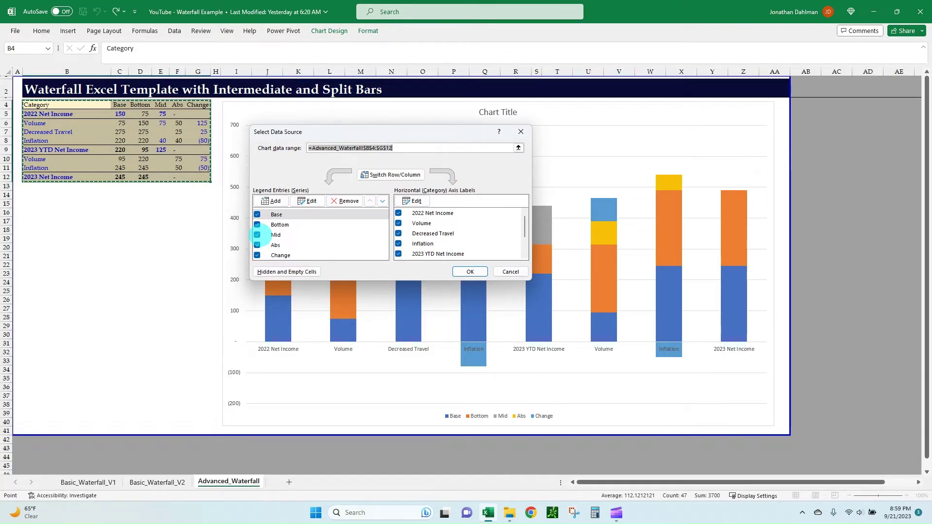
click(256, 255)
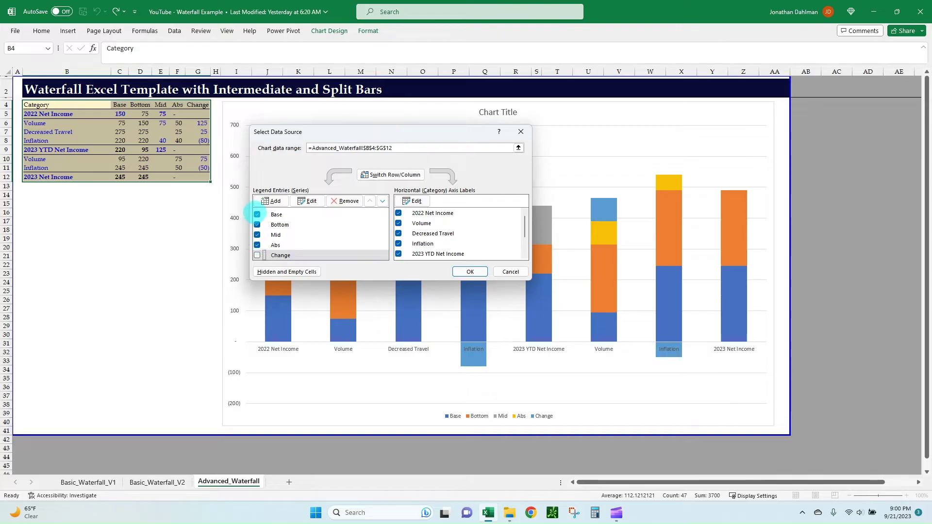
click(257, 214)
click(470, 271)
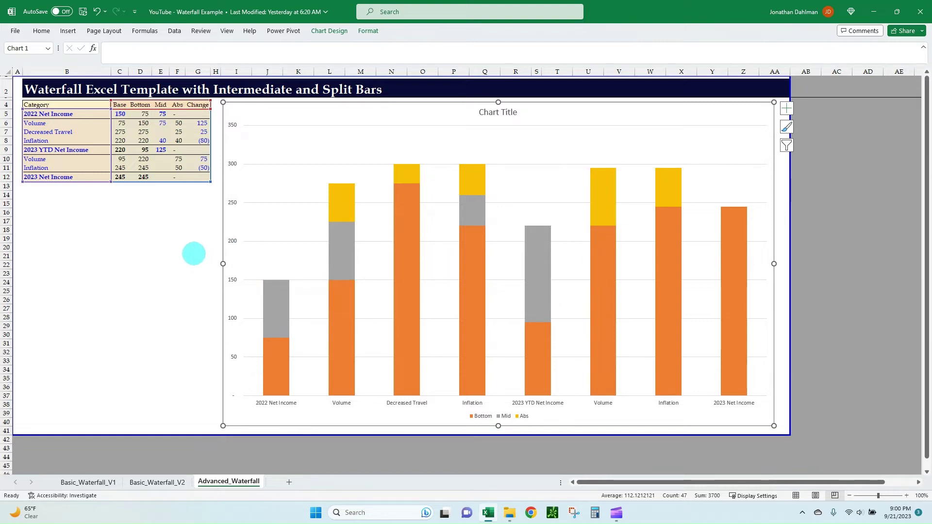
click(193, 254)
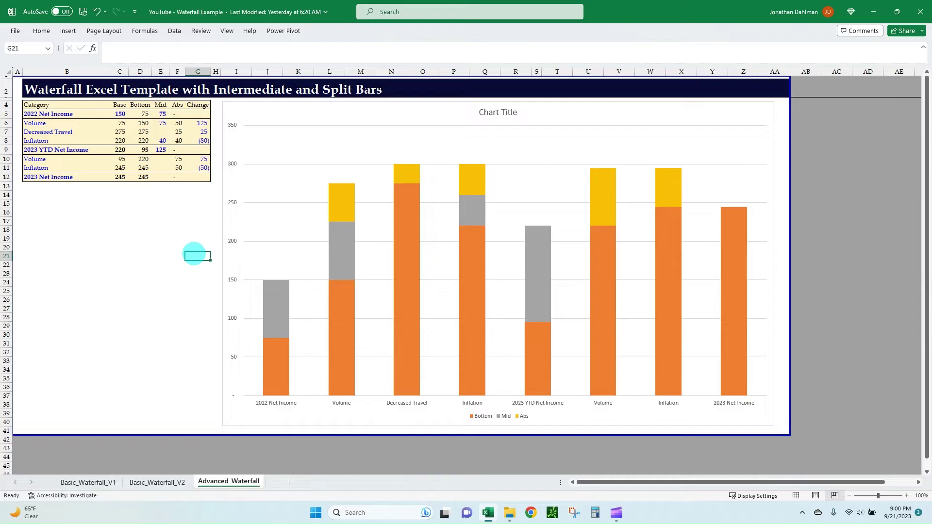
click(100, 481)
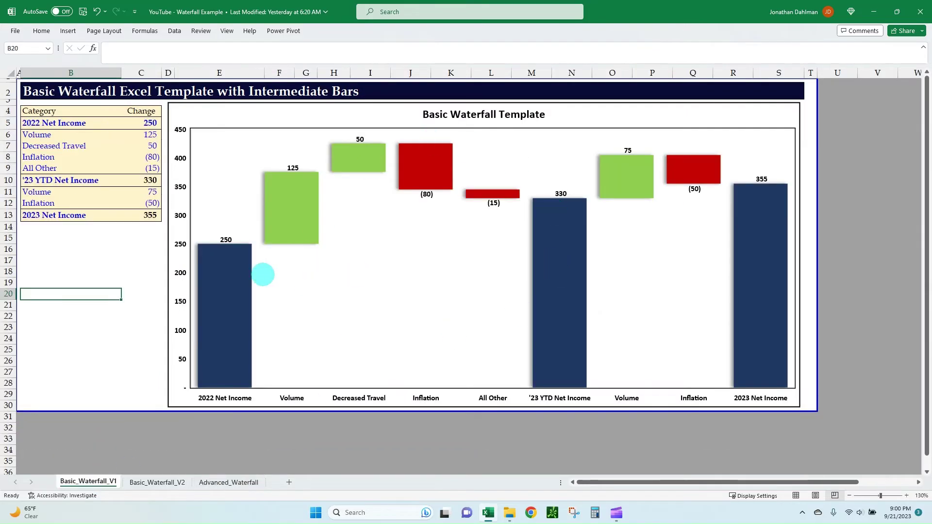
click(243, 306)
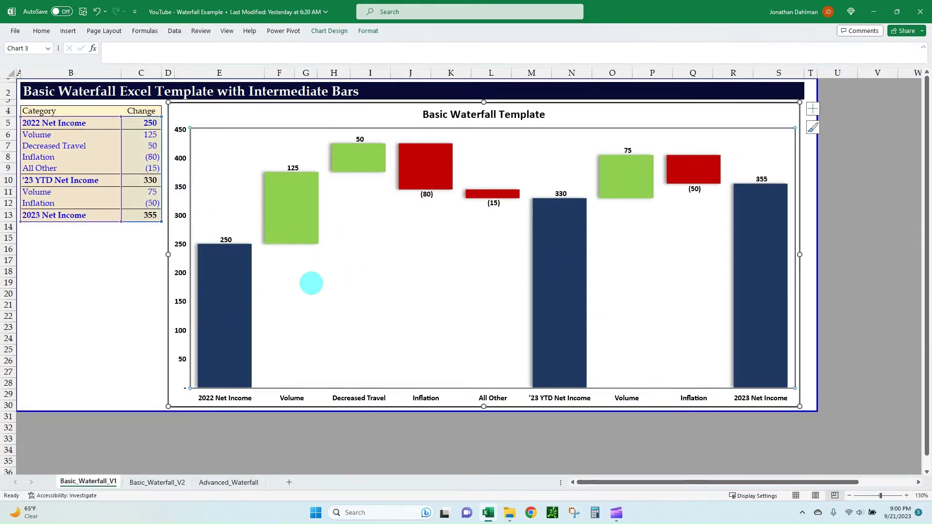
click(249, 289)
click(299, 202)
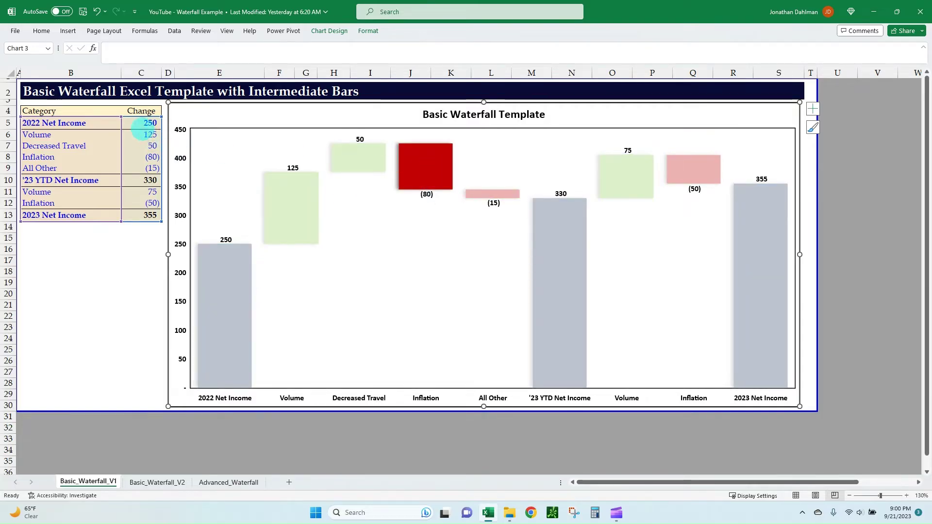
click(142, 126)
click(142, 134)
text(-125)
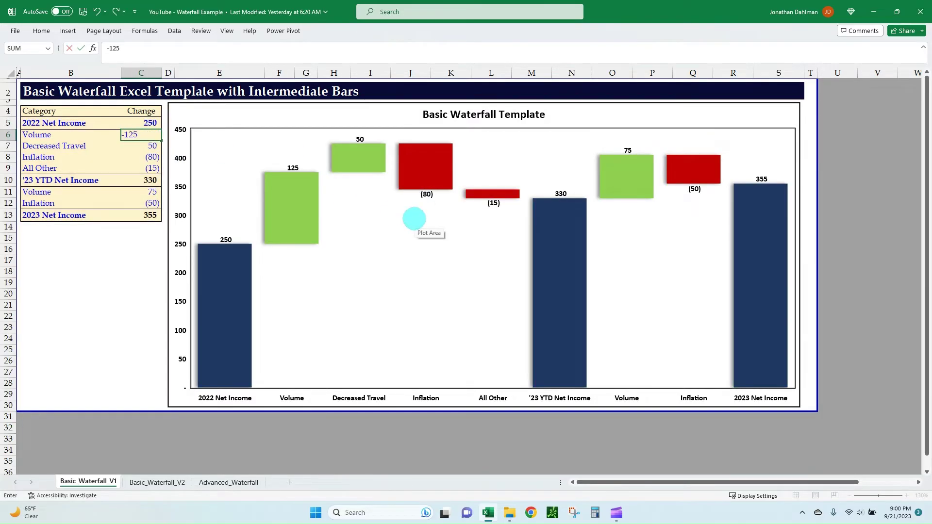
key(Return)
key(Up)
text(125)
key(Return)
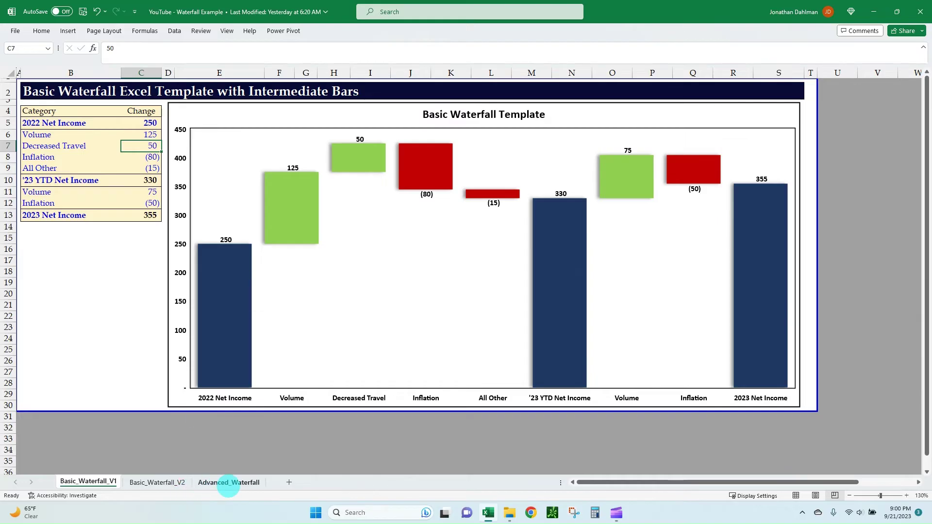
click(226, 482)
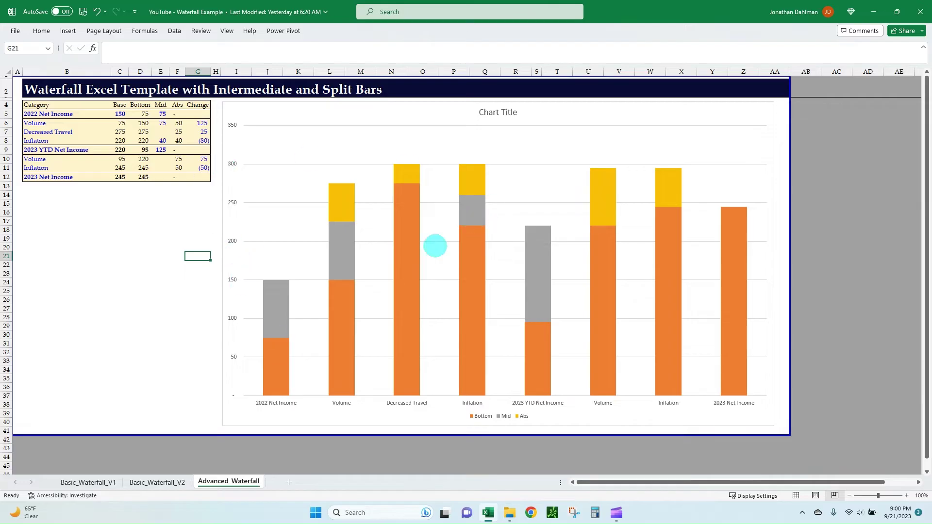
- Give the Bottom series a dark navy blue fill in Format Data Series
click(270, 365)
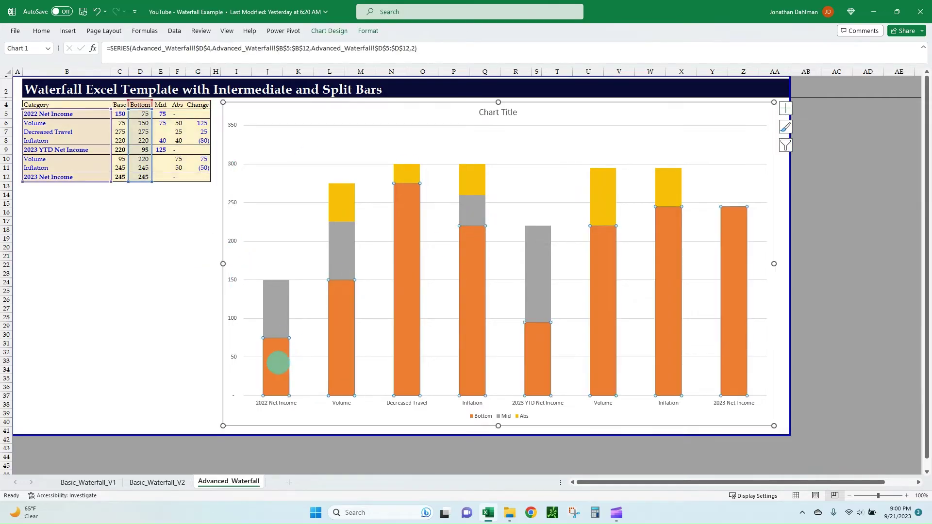
double_click(401, 367)
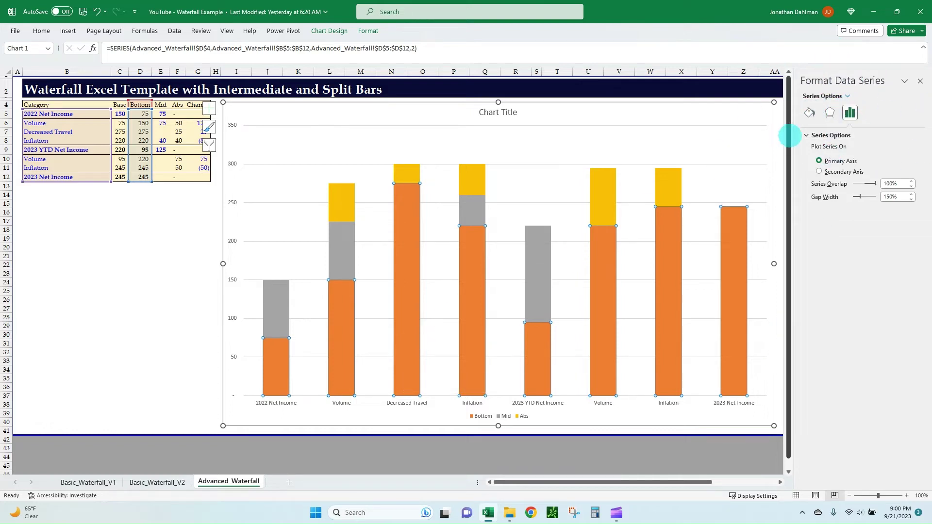
click(807, 113)
click(812, 135)
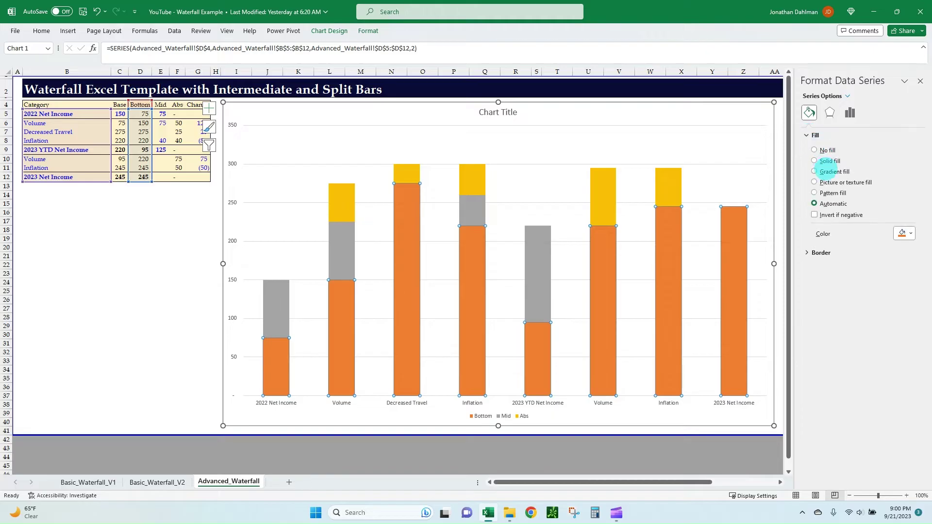
click(903, 233)
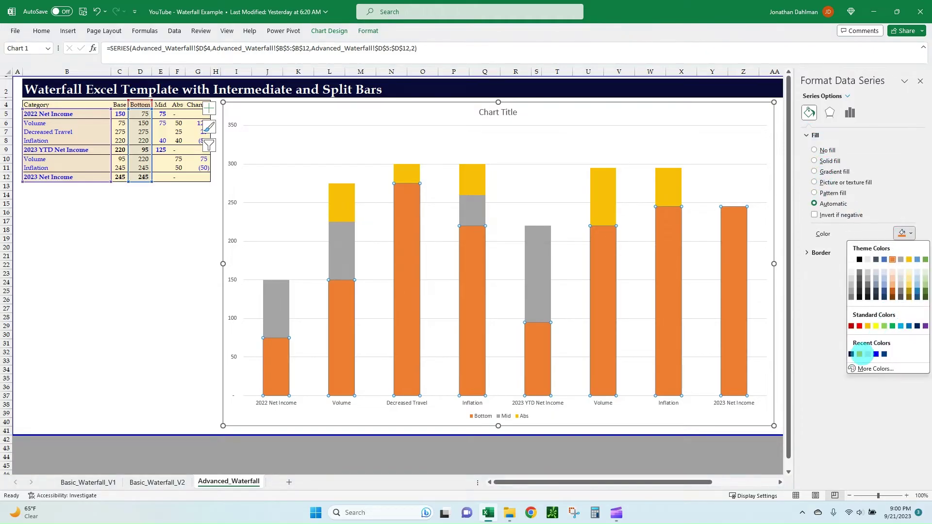
click(884, 294)
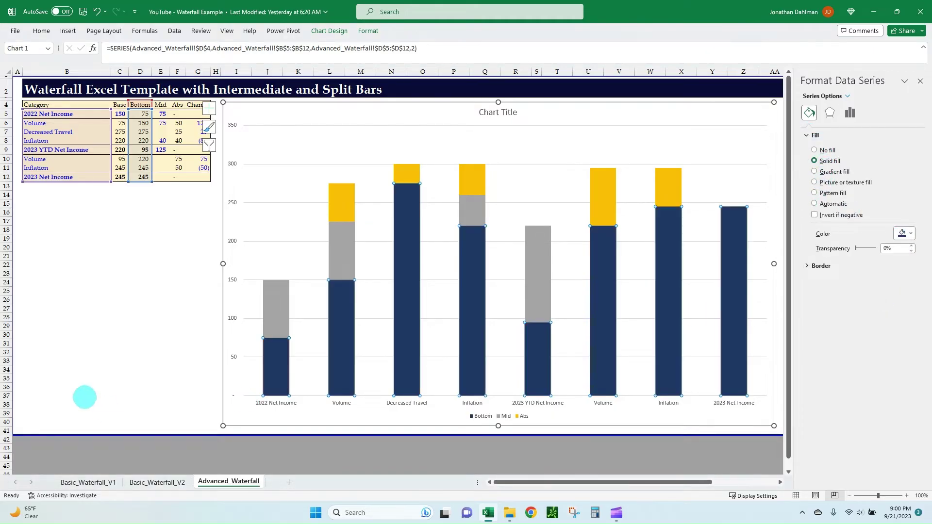
- Reselect the Bottom series and isolate the Volume Bottom bar
click(907, 234)
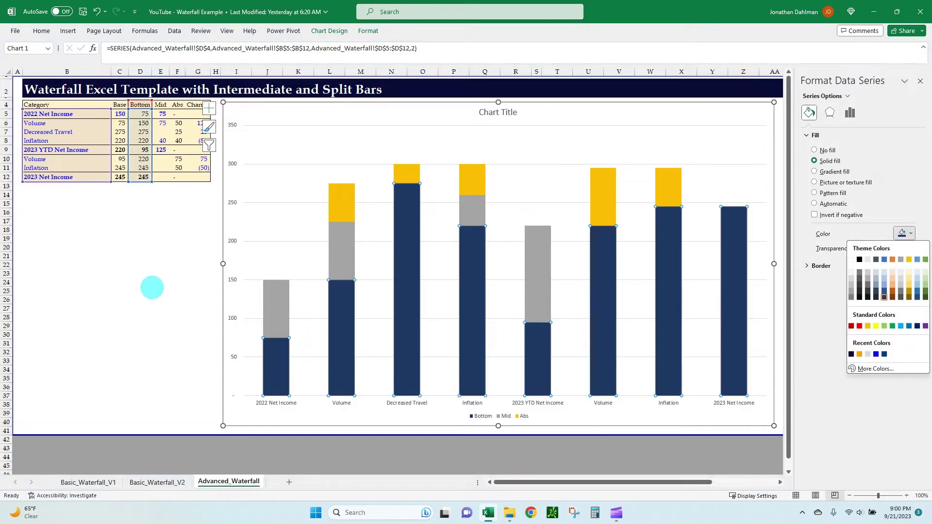
click(168, 282)
click(202, 316)
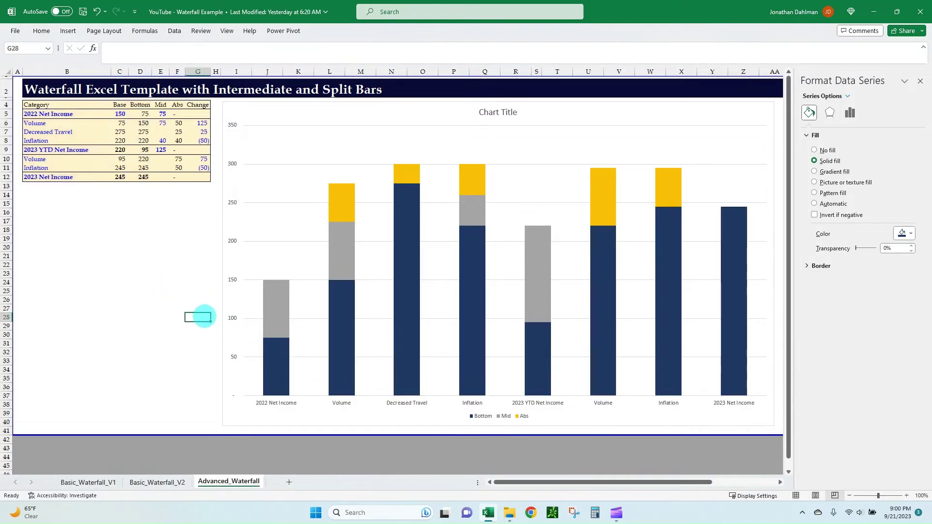
click(346, 319)
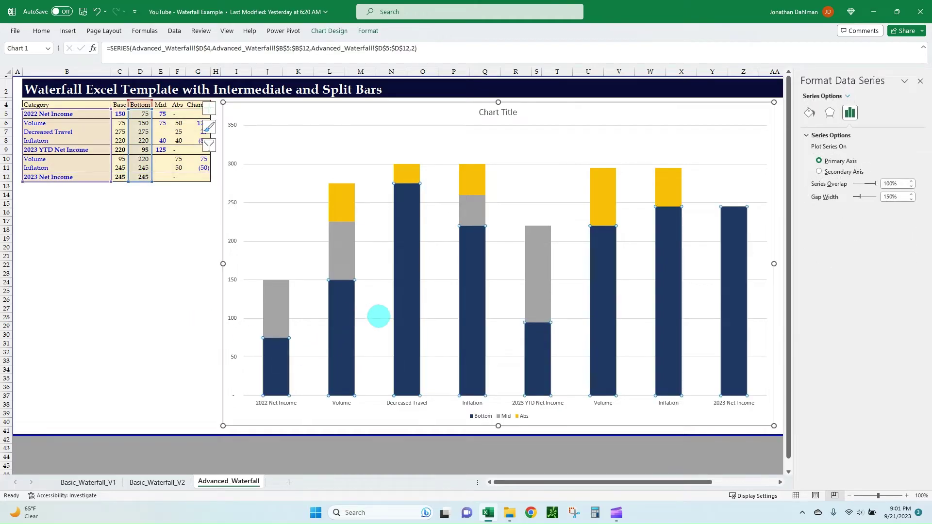
click(343, 312)
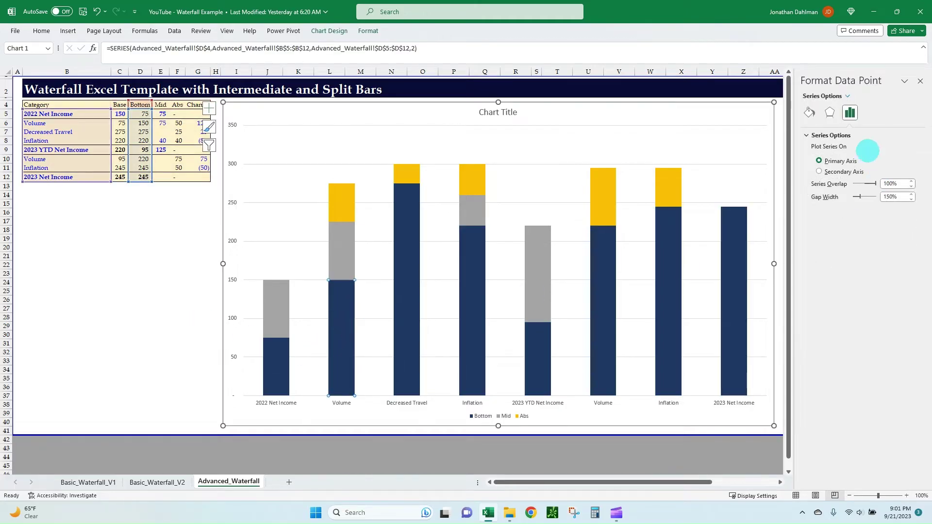
- Set No fill on the Volume, Decreased Travel and Inflation Bottom points
click(808, 113)
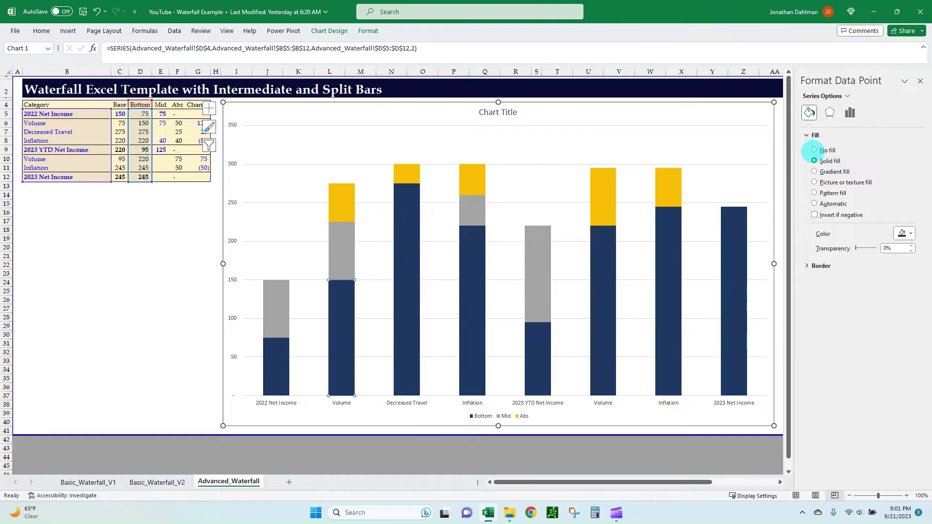
click(813, 150)
click(400, 284)
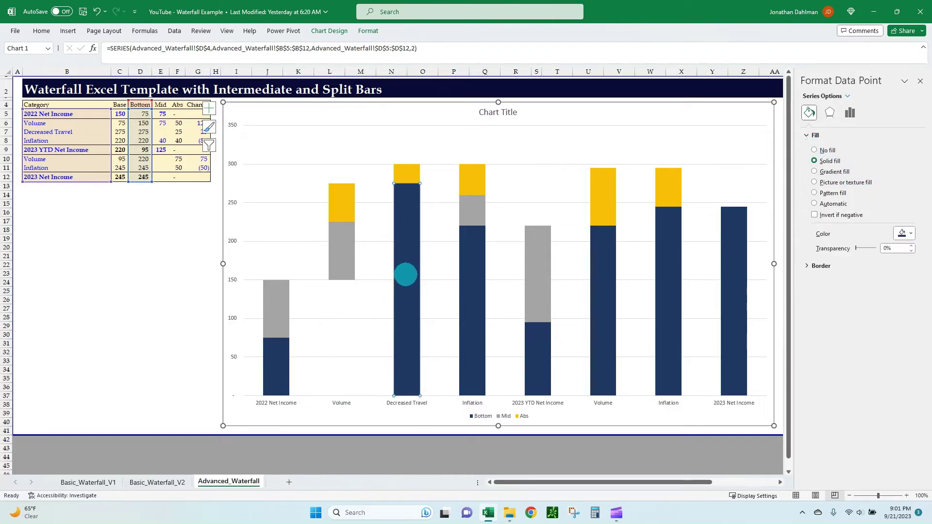
click(814, 150)
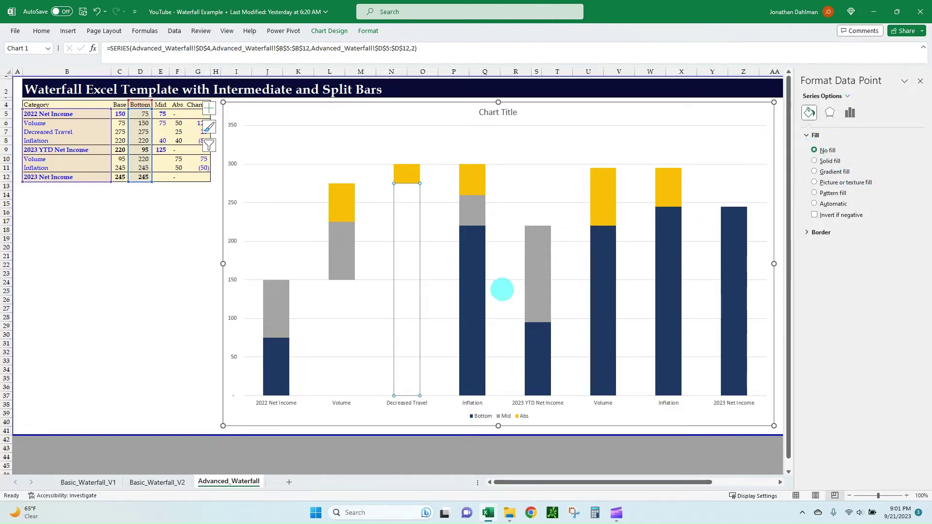
click(472, 270)
click(814, 150)
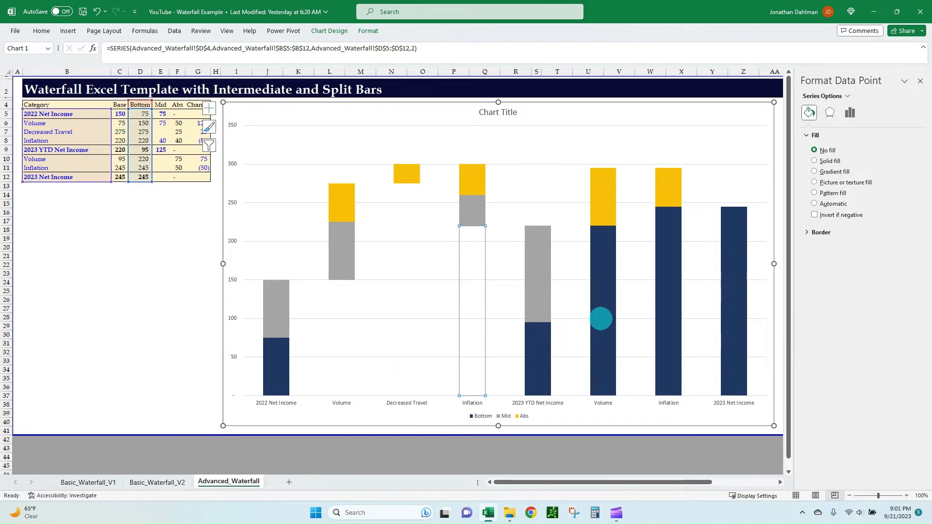
- Set No fill on the second Volume and Inflation Bottom points, then close the formatting pane
click(606, 315)
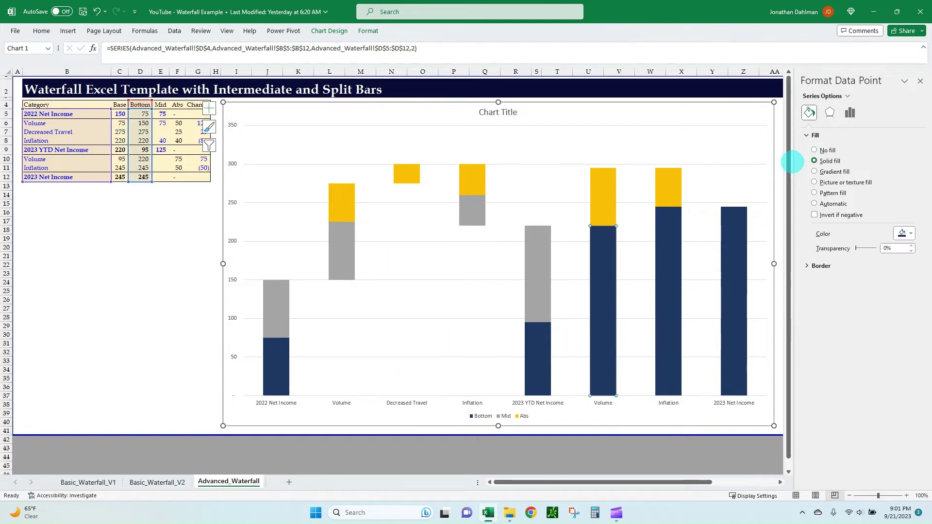
click(814, 151)
click(675, 278)
click(814, 151)
click(727, 271)
click(120, 282)
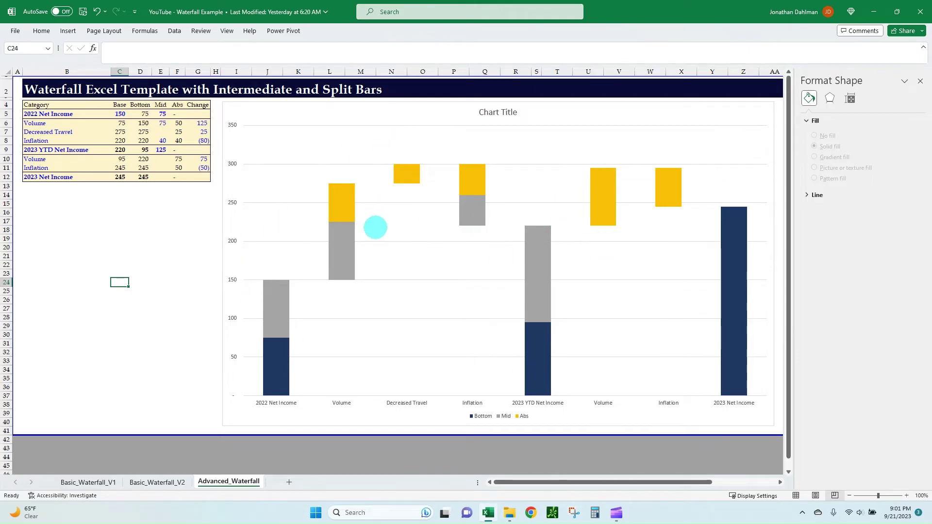
mouse_move(328, 254)
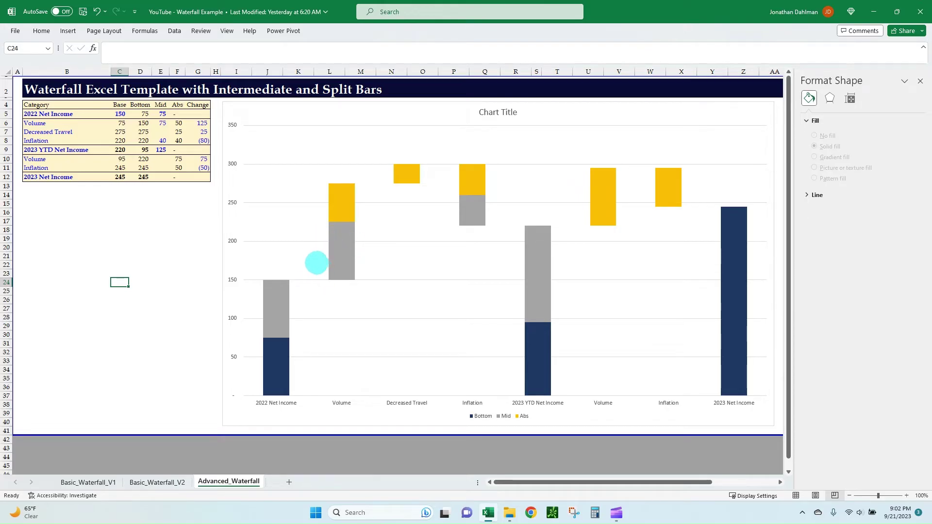
click(329, 448)
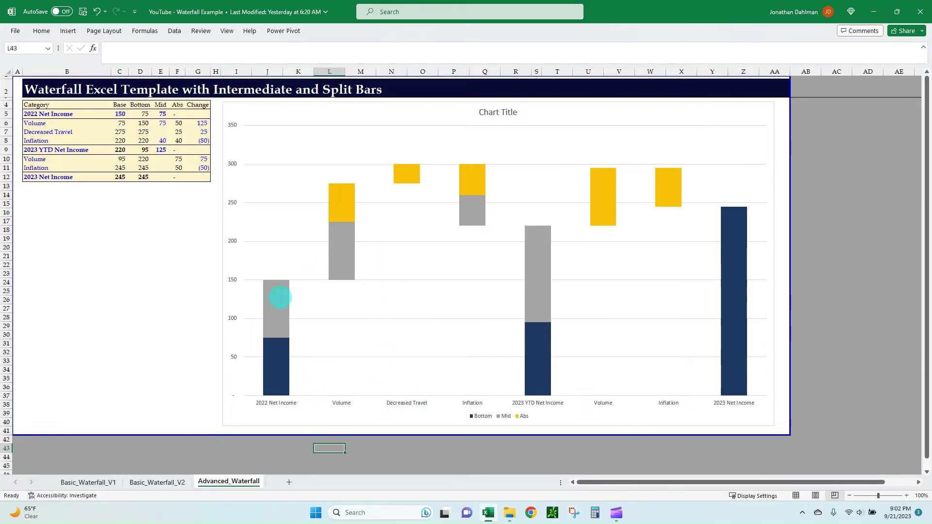
- Cut the Bottom series gap width from 150% to 25% and close the formatting pane
click(333, 326)
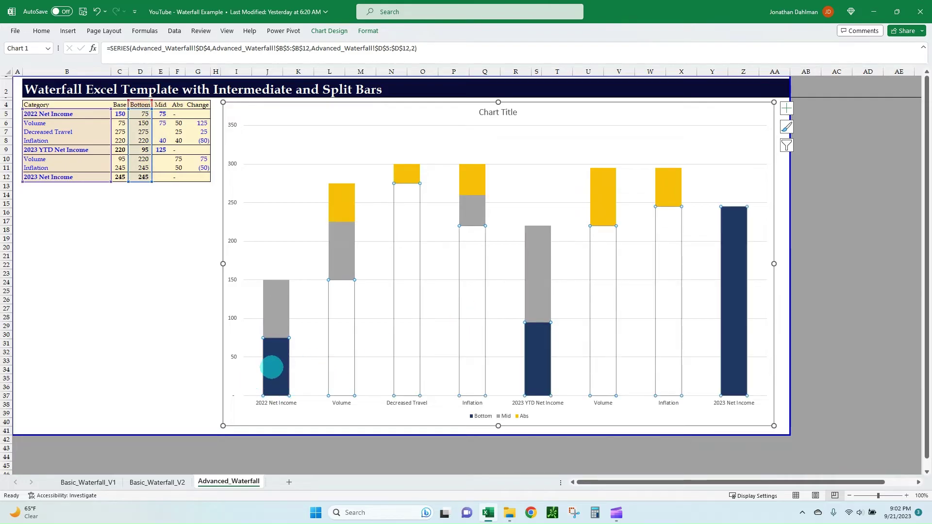
mouse_move(280, 363)
key(ctrl+1)
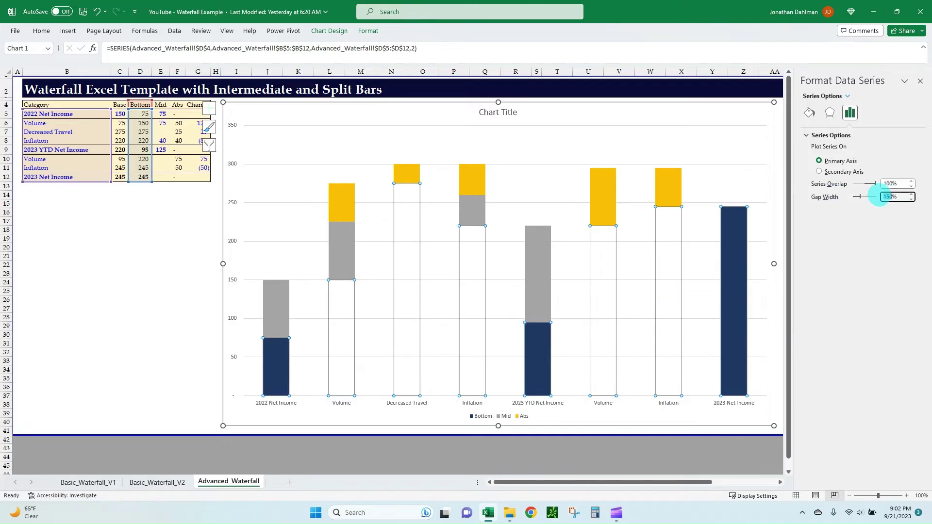
key(Return)
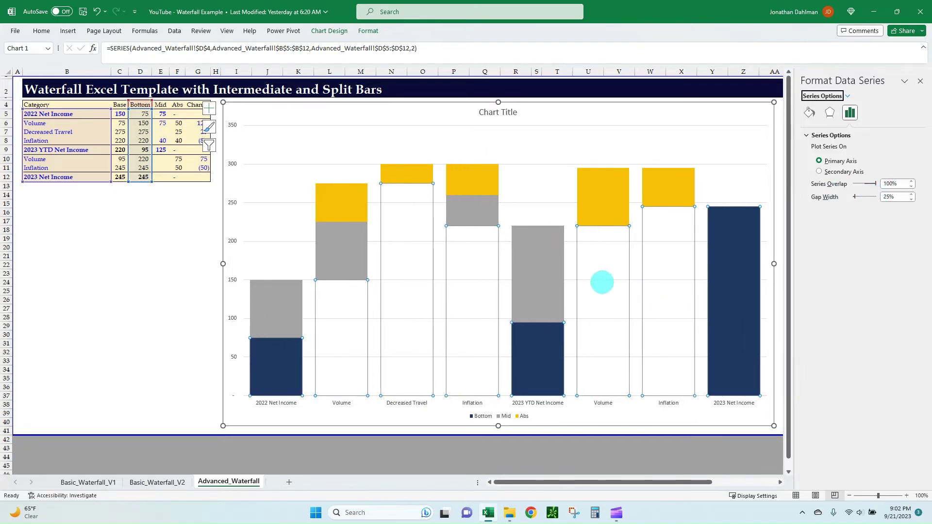
click(155, 339)
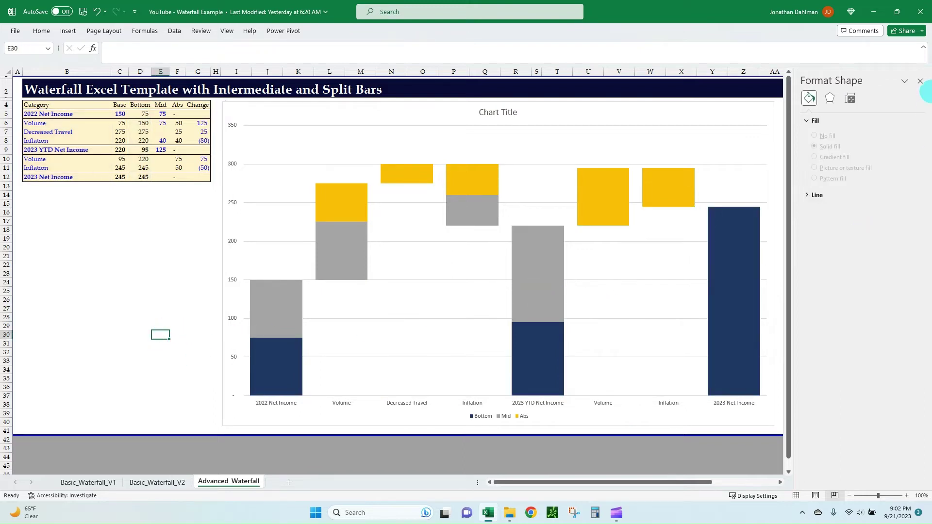
click(920, 81)
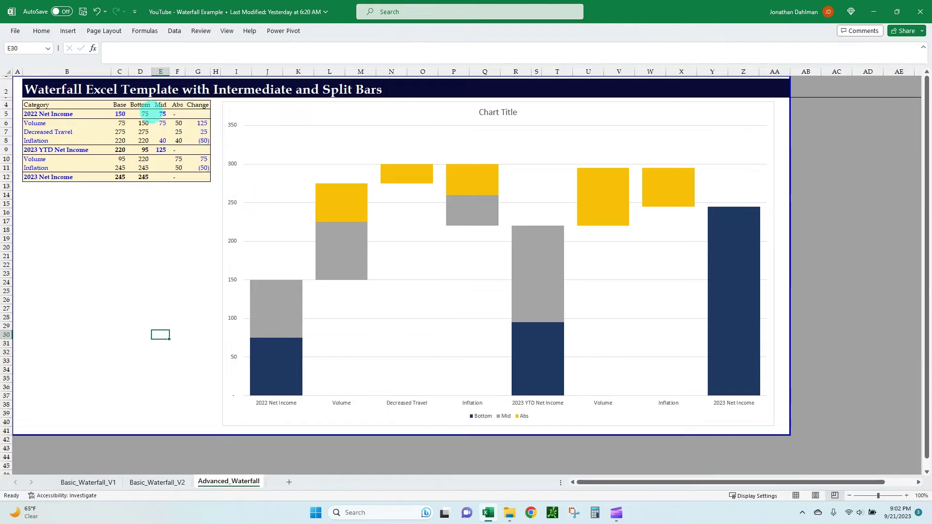
- Delete the chart legend so the stacked columns fill the chart area
click(280, 405)
click(230, 276)
click(514, 416)
key(Delete)
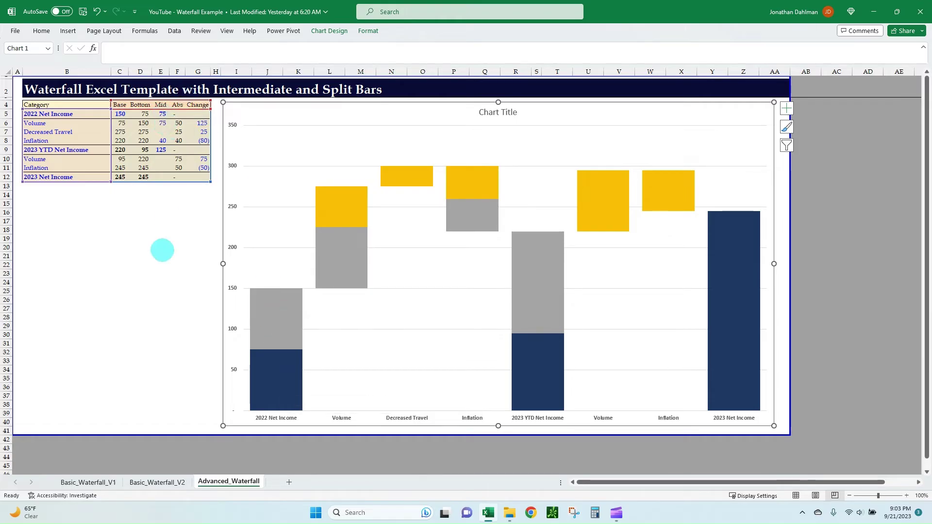
click(293, 316)
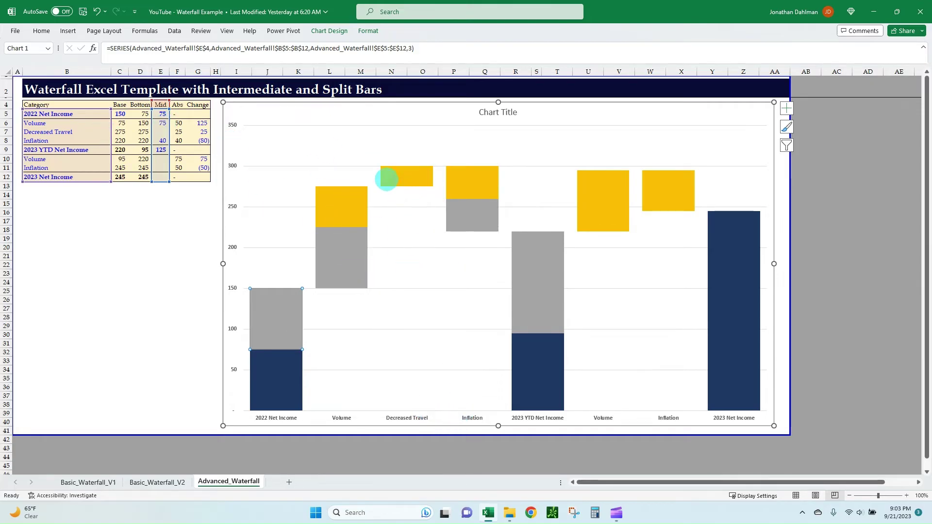
- Give the Mid series a solid fill with 75% transparency
click(416, 173)
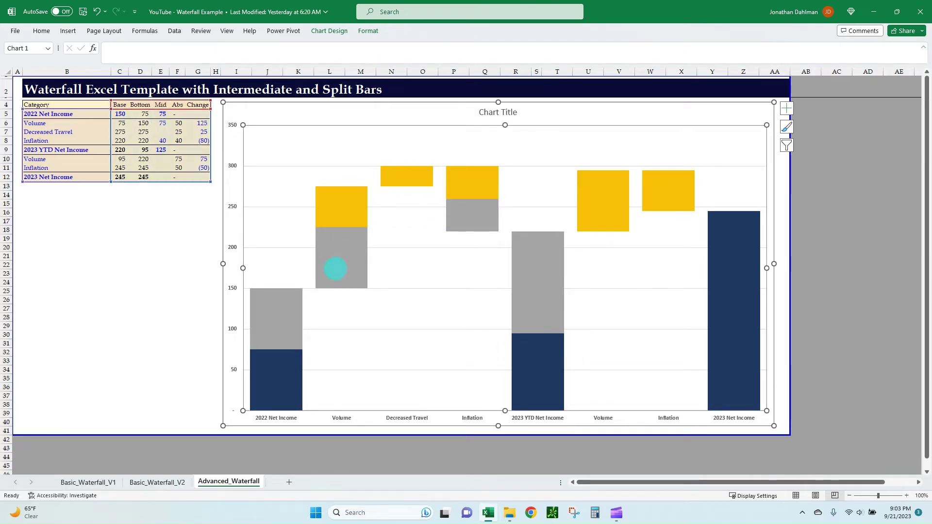
click(336, 268)
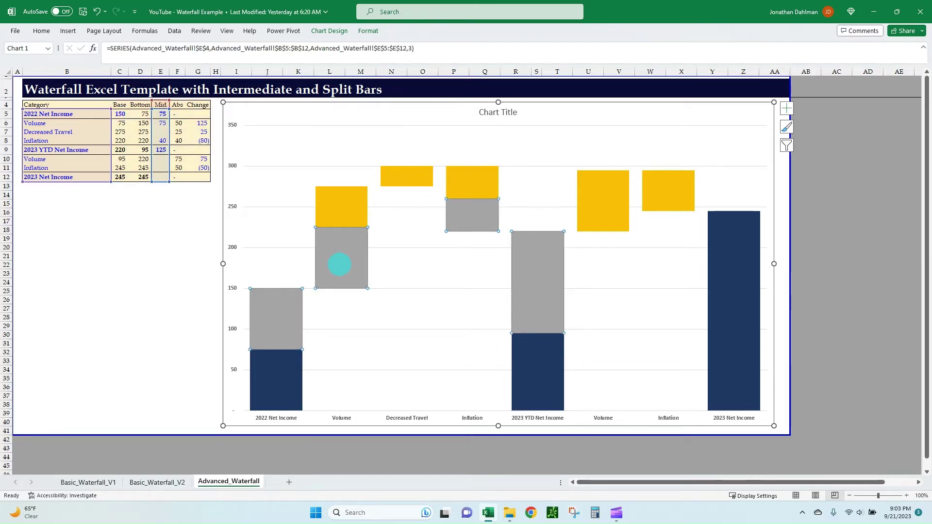
double_click(339, 264)
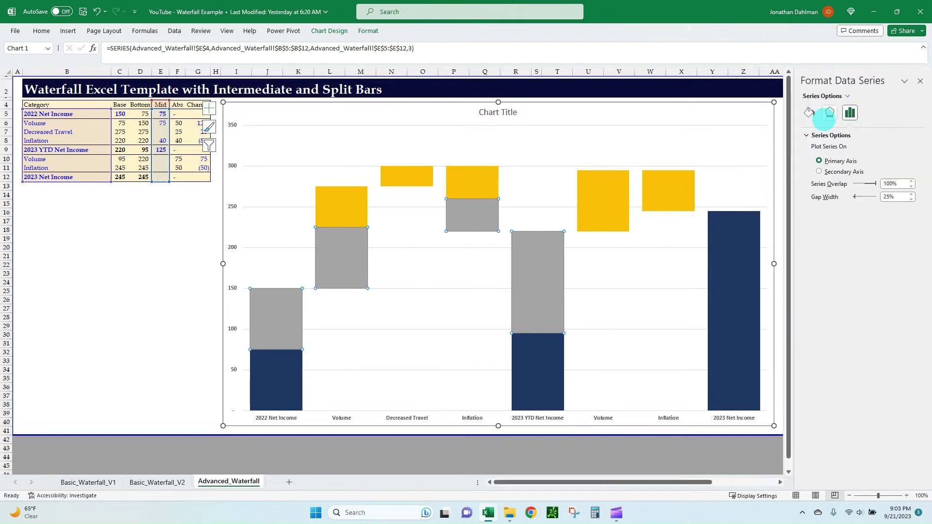
click(809, 113)
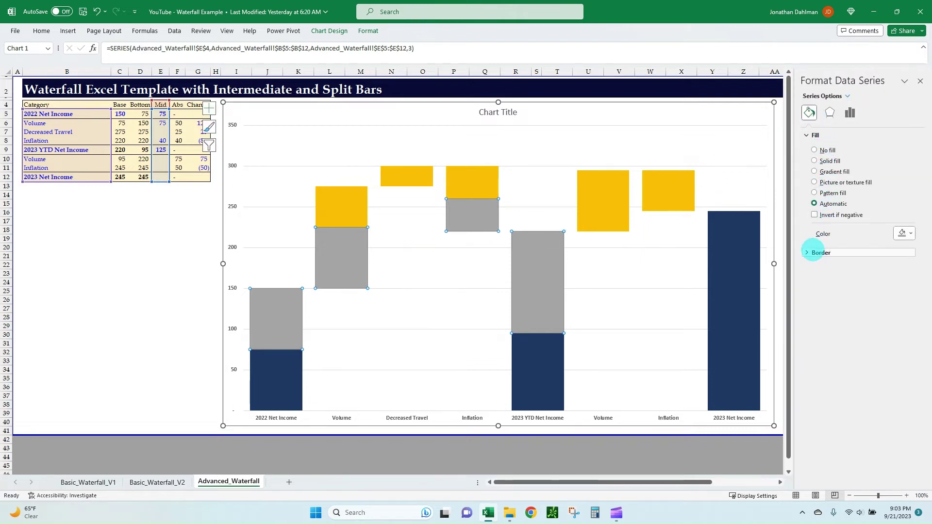
click(806, 253)
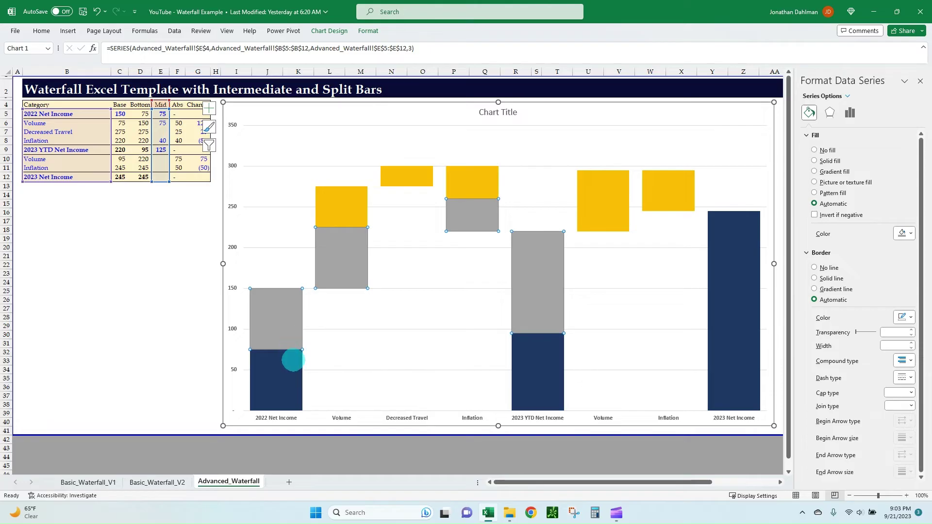
mouse_move(346, 261)
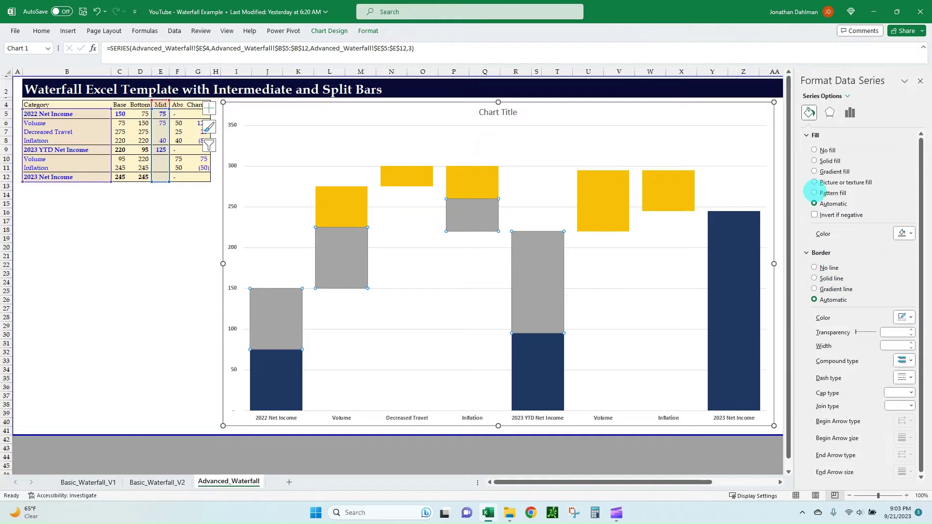
click(814, 160)
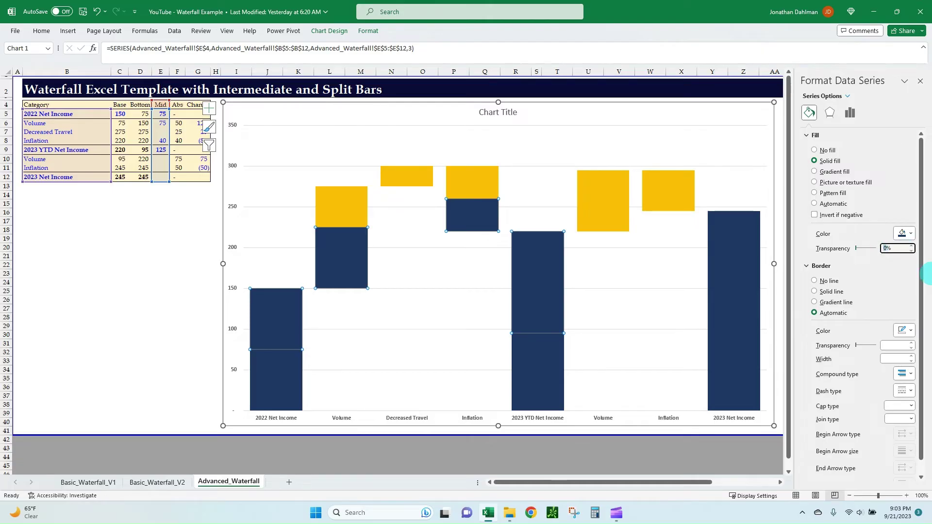
text(75)
key(Return)
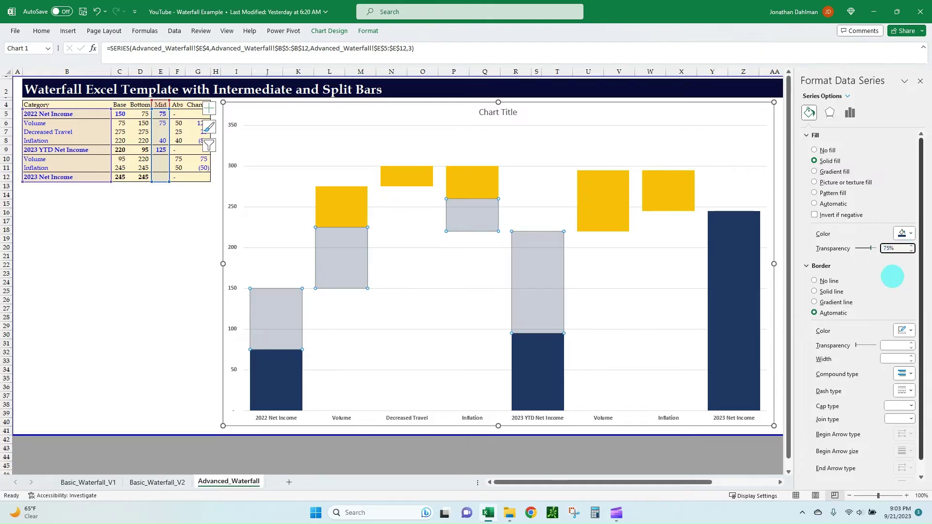
click(141, 317)
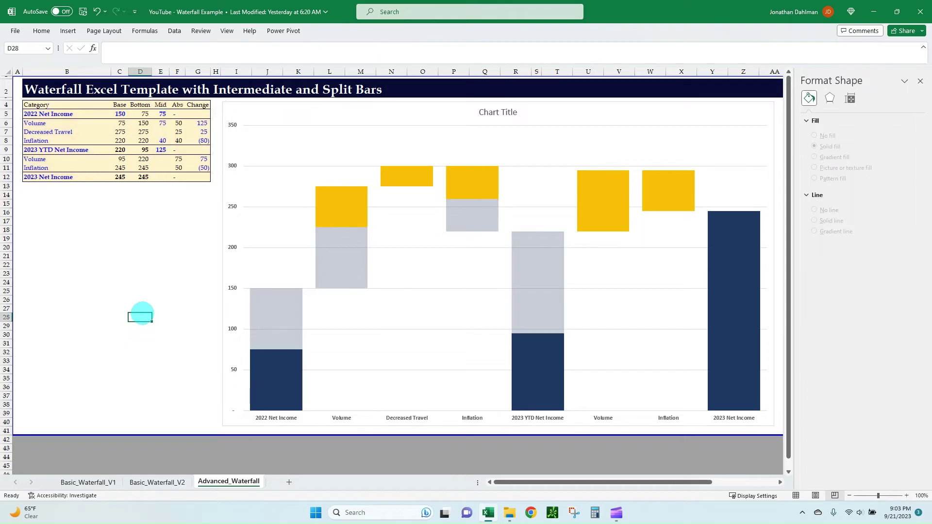
- Outline the Bottom series in dark navy with a 1.25 pt border
click(289, 320)
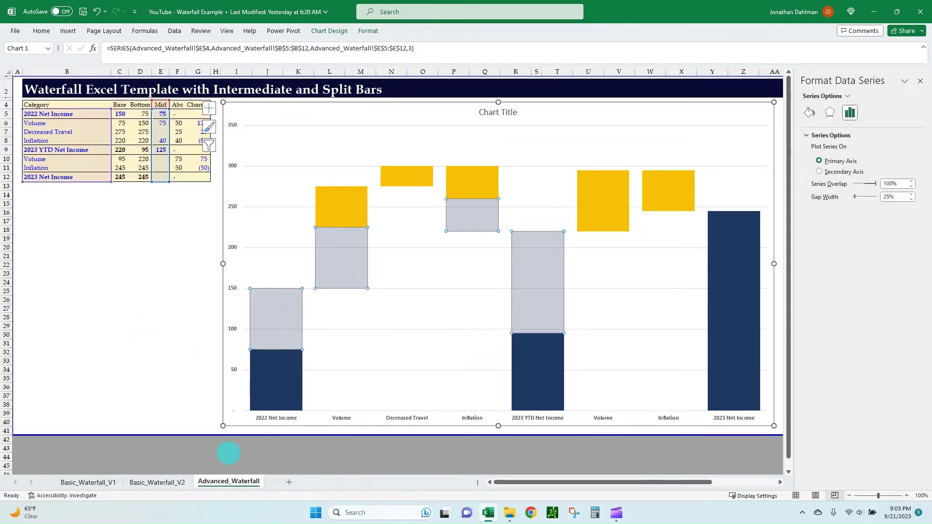
click(285, 374)
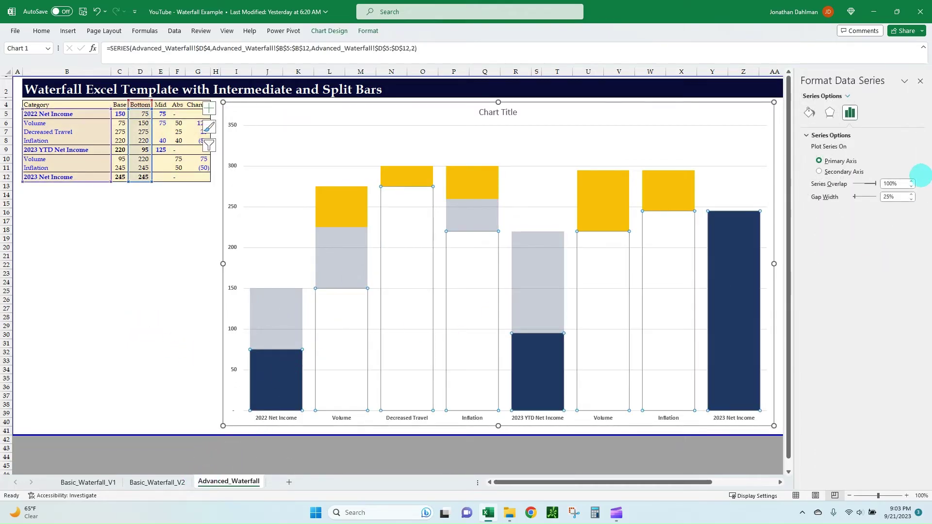
click(810, 112)
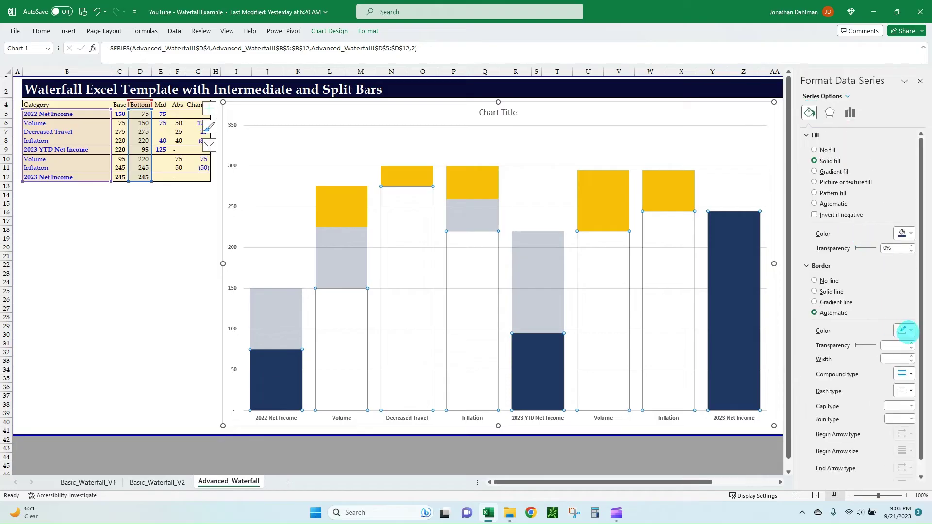
click(907, 330)
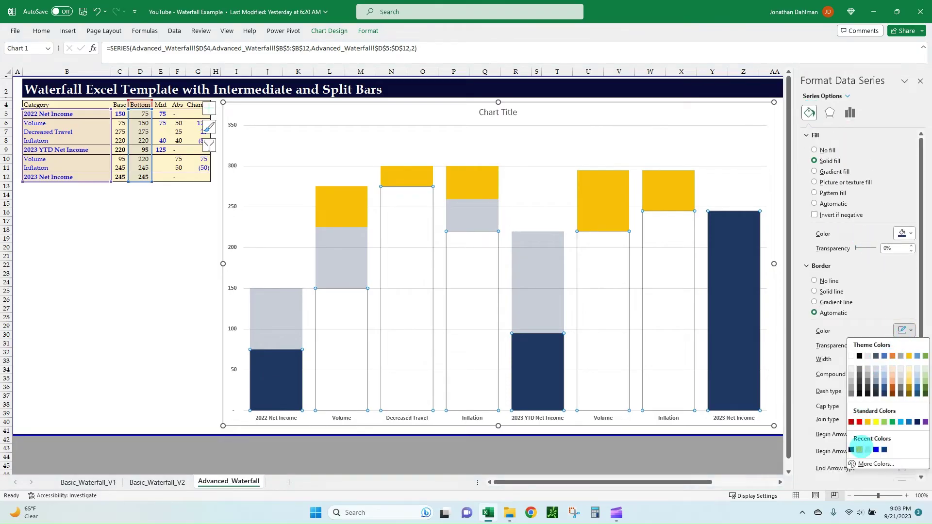
click(850, 450)
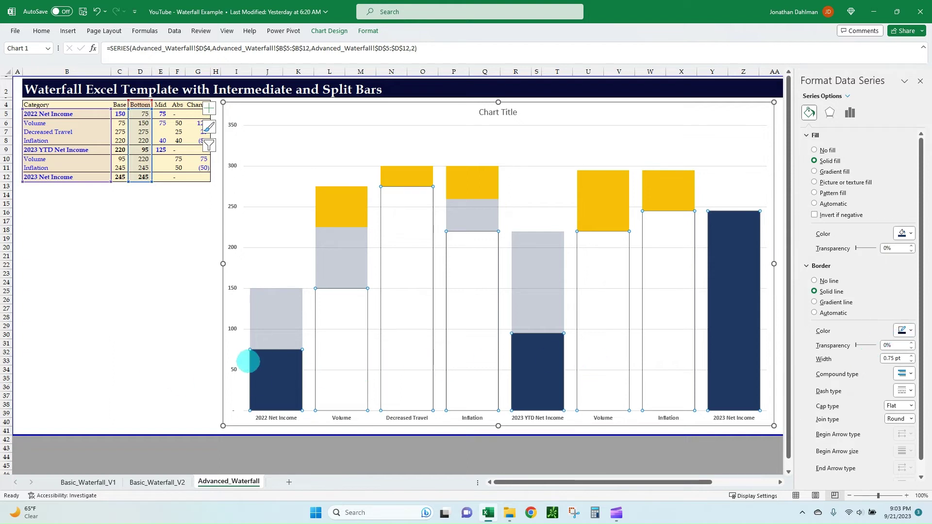
click(911, 355)
click(911, 356)
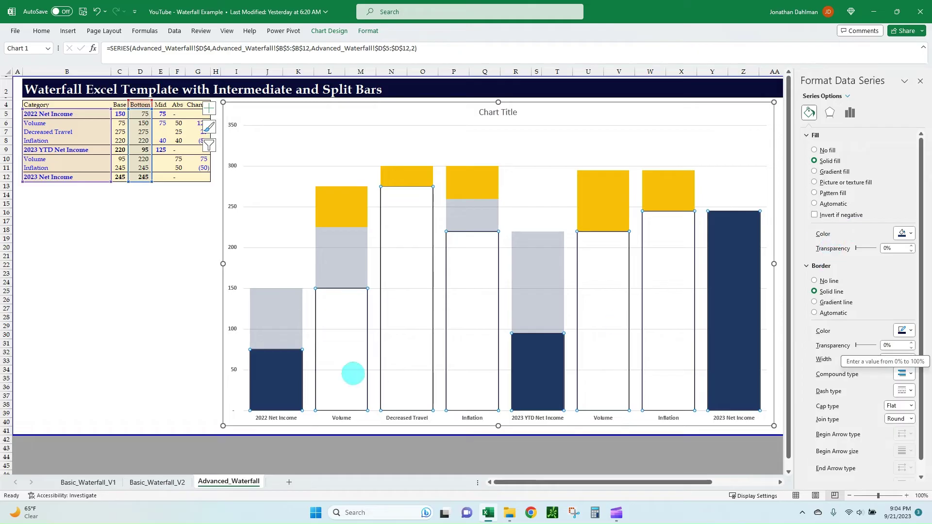
click(167, 335)
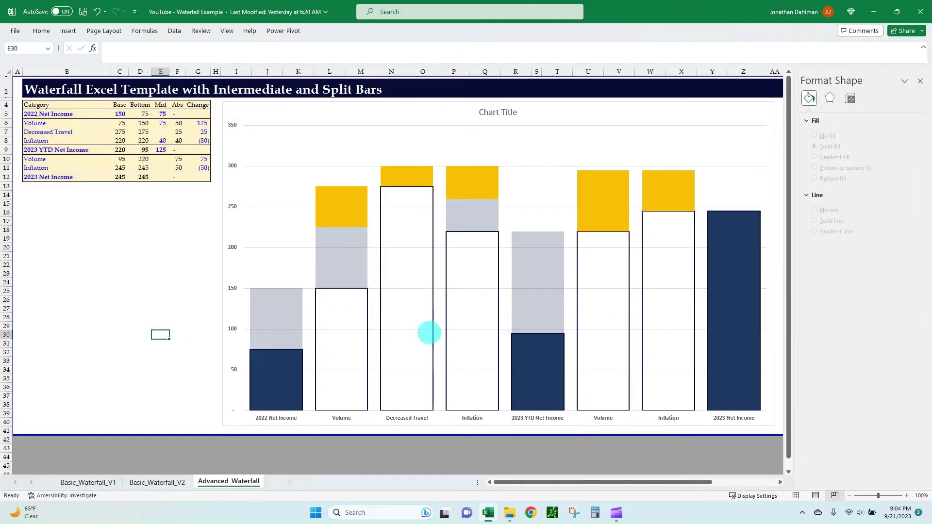
- Give the Mid series a solid 1.25 pt border line
click(271, 326)
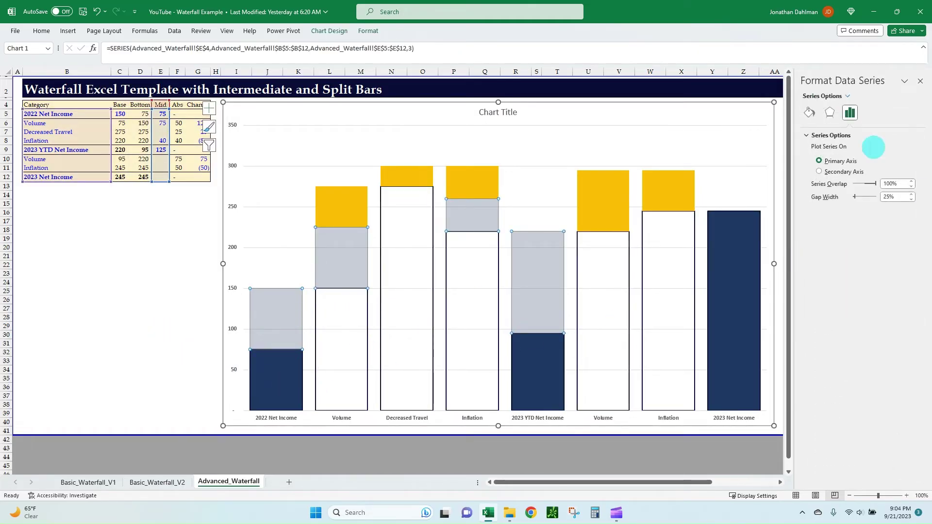
click(809, 112)
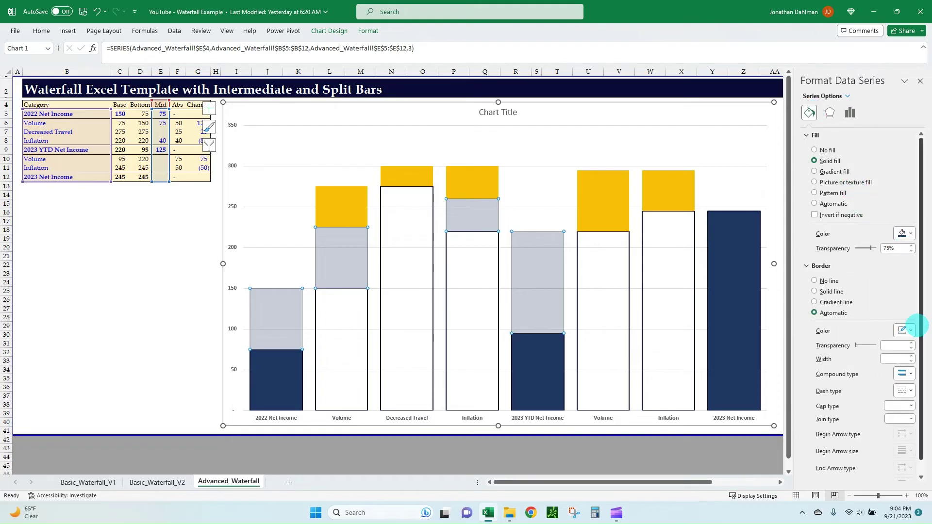
click(814, 291)
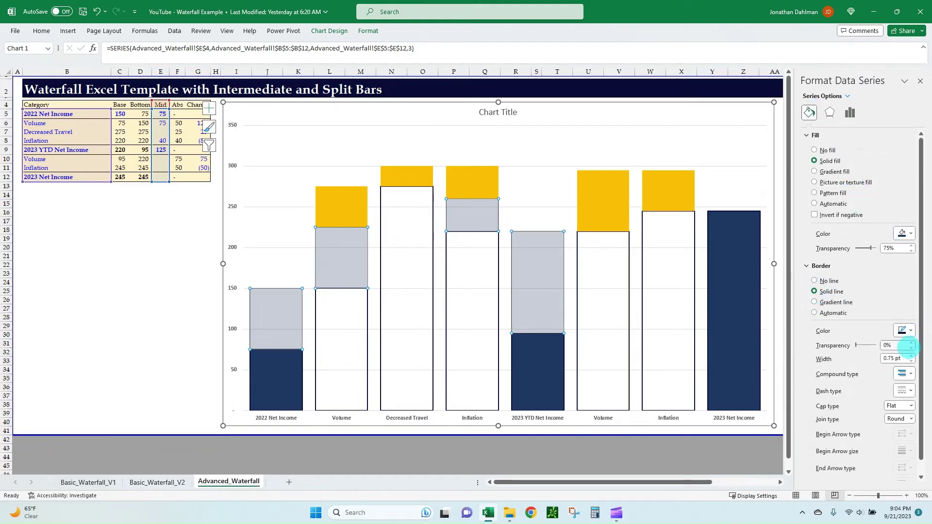
click(911, 355)
click(180, 264)
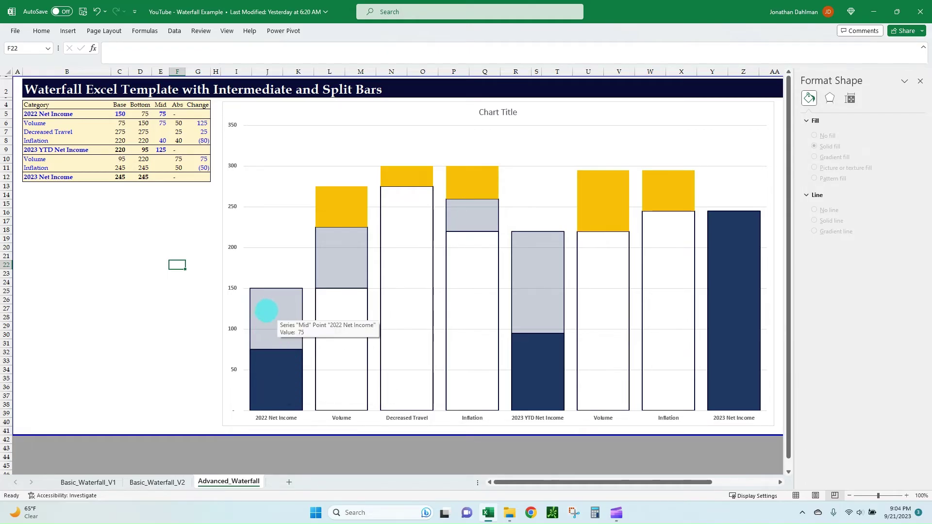
- Set No line on the Volume, Decreased Travel, Inflation, second Volume and second Inflation spacer bars
mouse_move(266, 320)
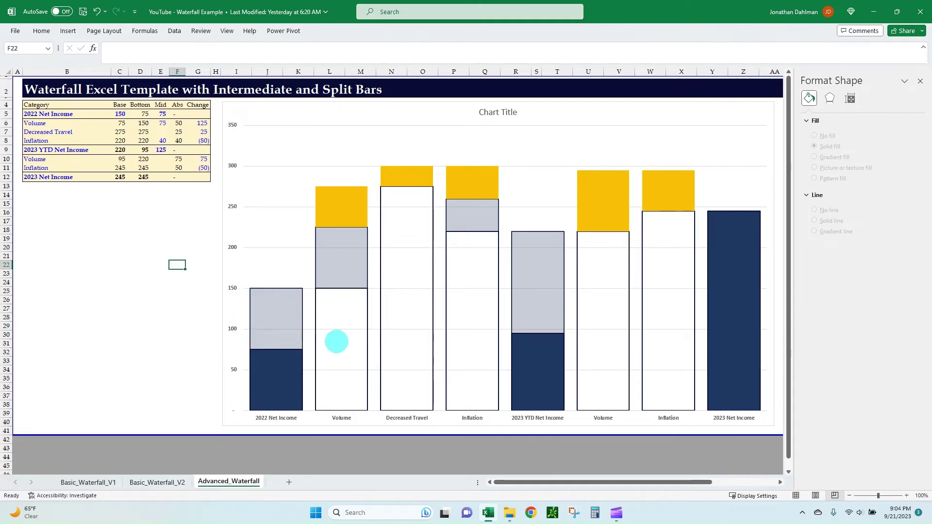
click(347, 332)
click(339, 345)
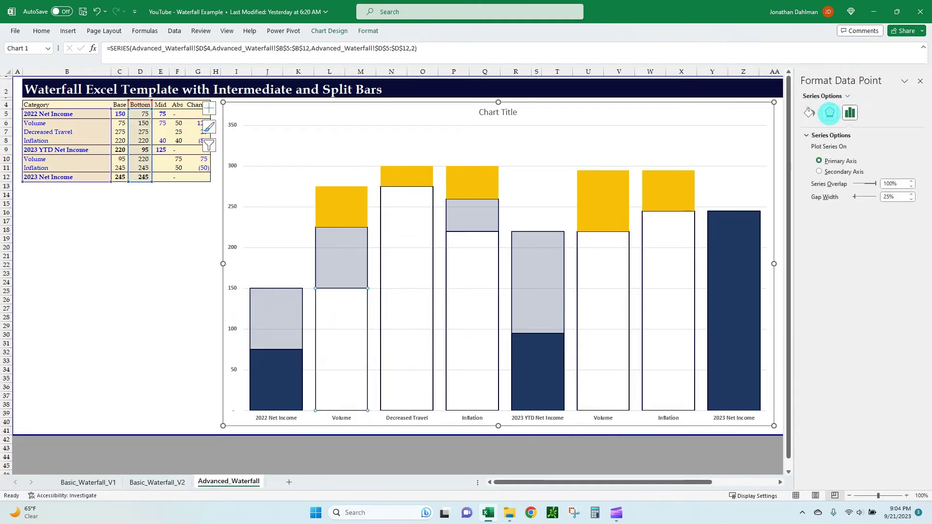
click(809, 112)
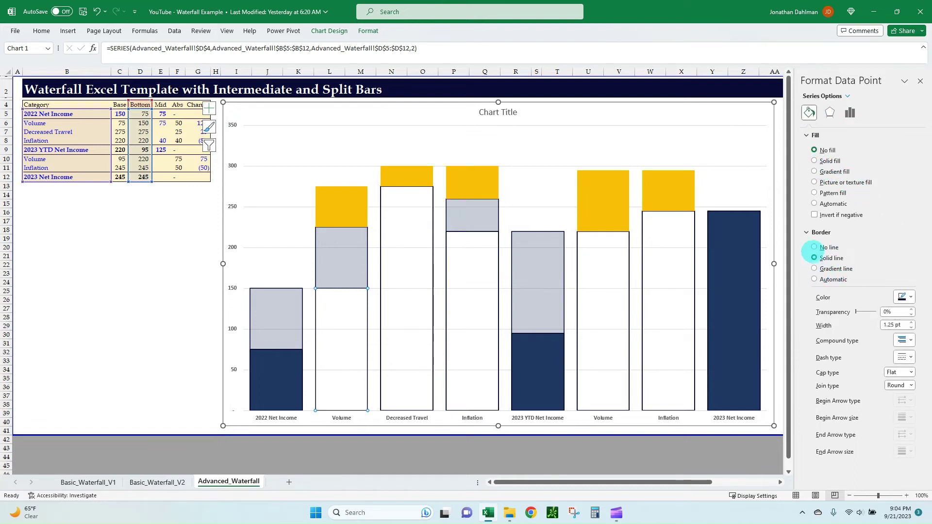
click(815, 247)
click(417, 300)
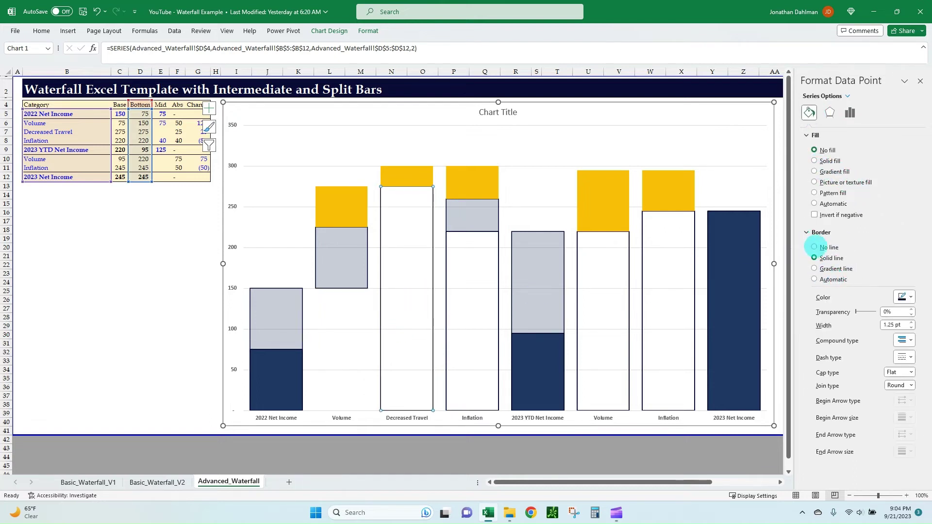
click(814, 247)
click(476, 270)
click(814, 247)
click(621, 305)
click(814, 247)
click(652, 266)
click(814, 247)
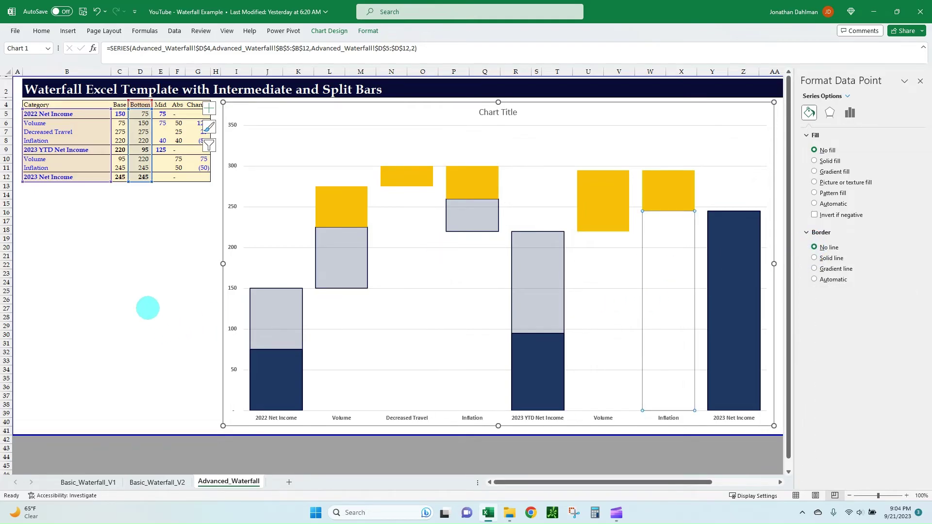
click(143, 309)
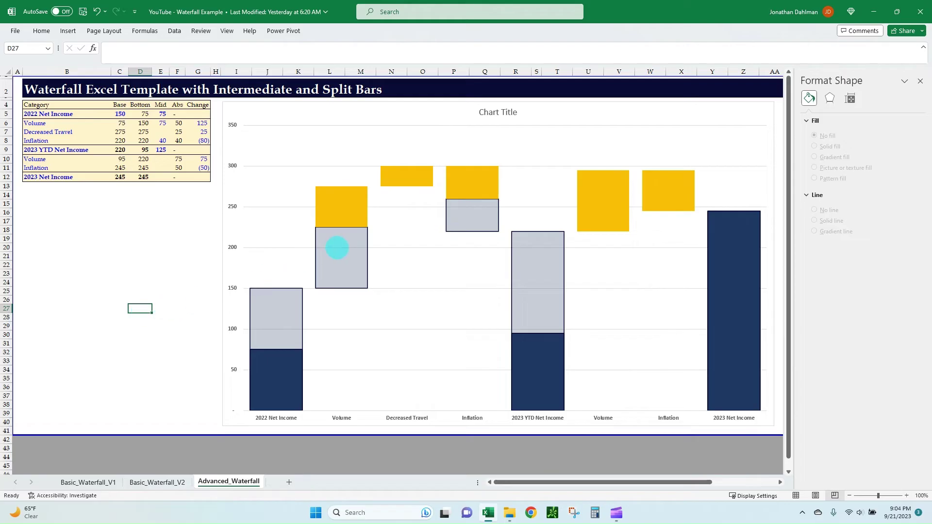
- Give the yellow Abs change bars a solid light green fill
click(338, 248)
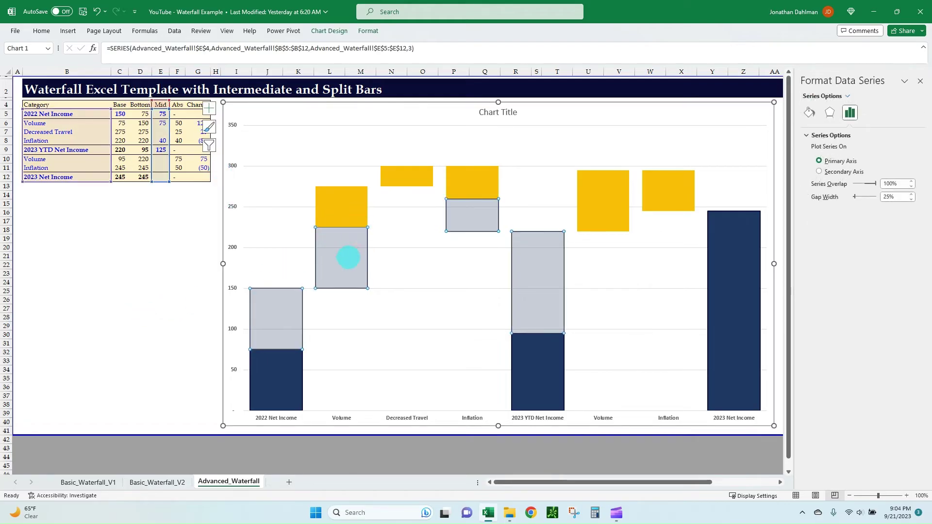
click(338, 214)
click(809, 113)
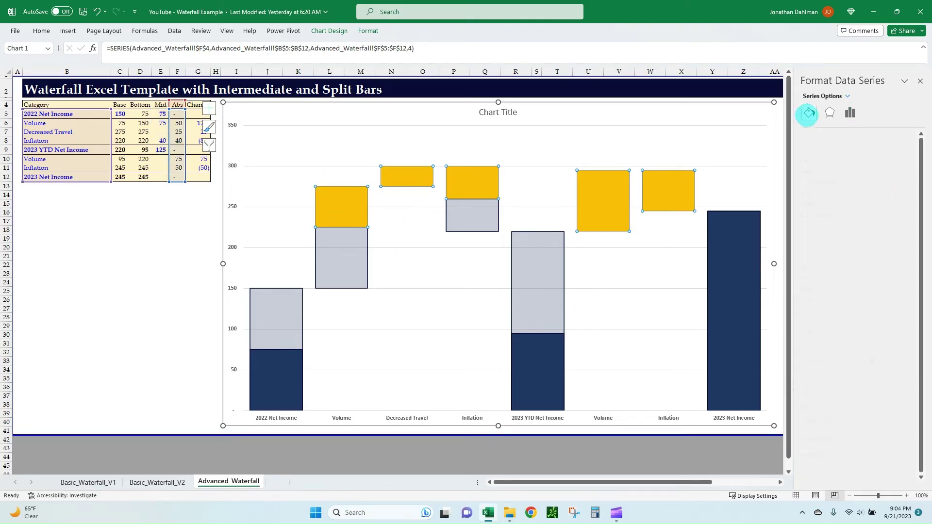
click(814, 161)
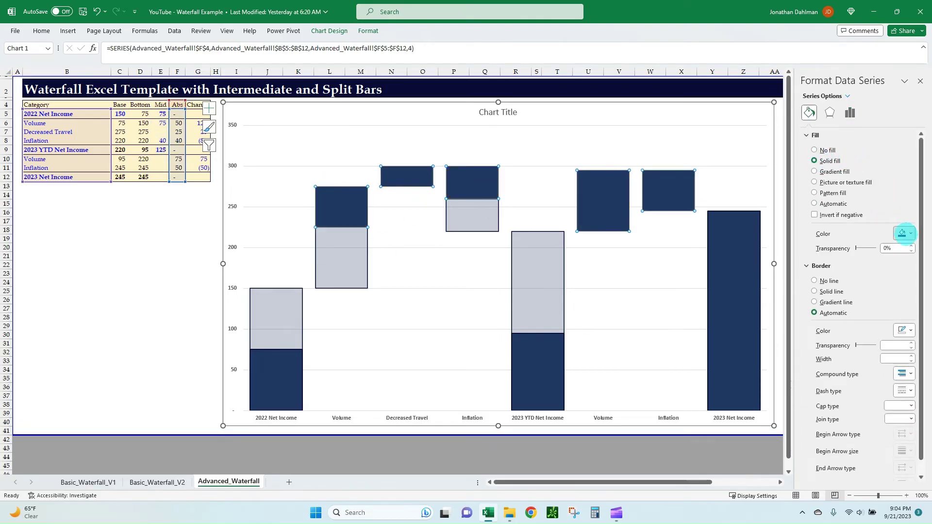
click(905, 234)
click(883, 325)
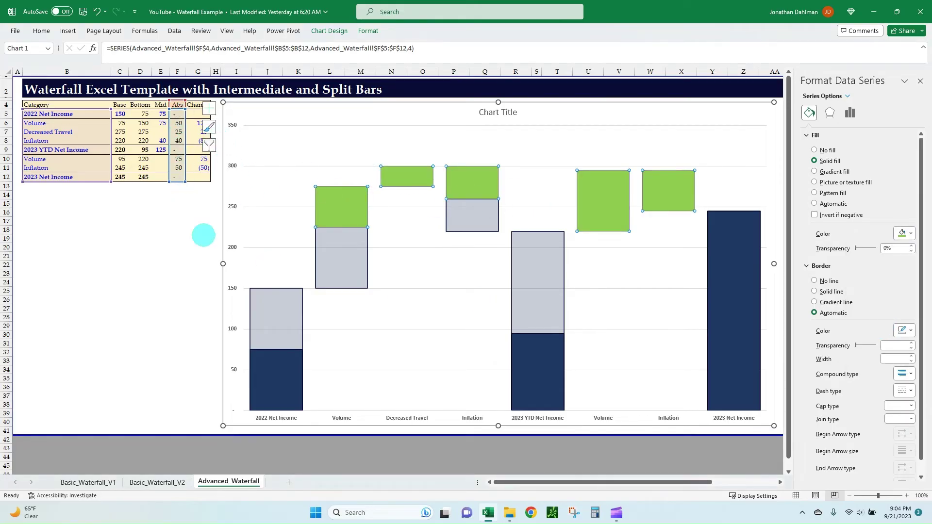
click(177, 282)
- Outline the green Abs bars with a matching solid green border
click(348, 239)
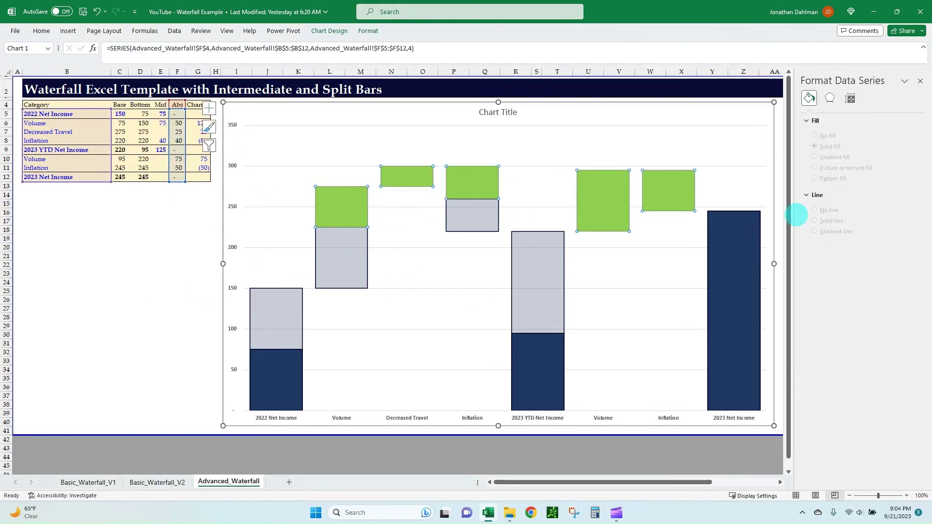
click(808, 112)
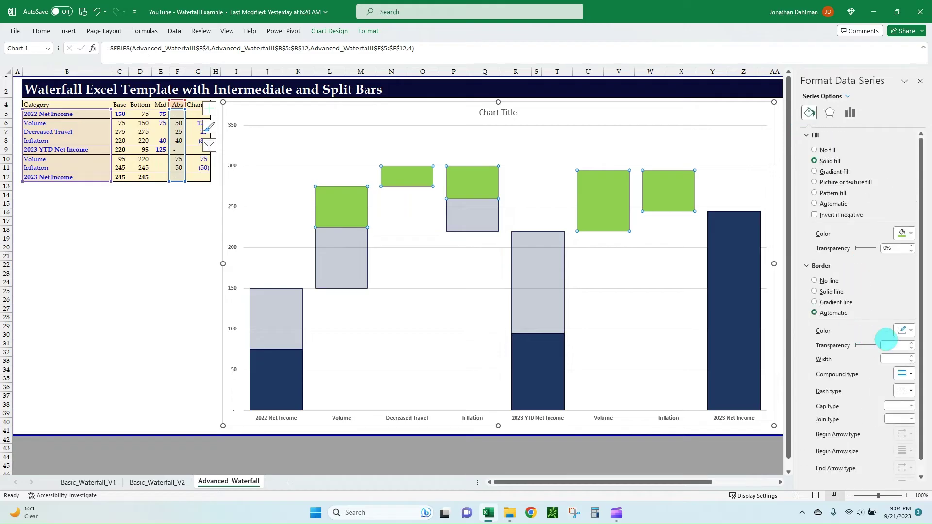
click(905, 330)
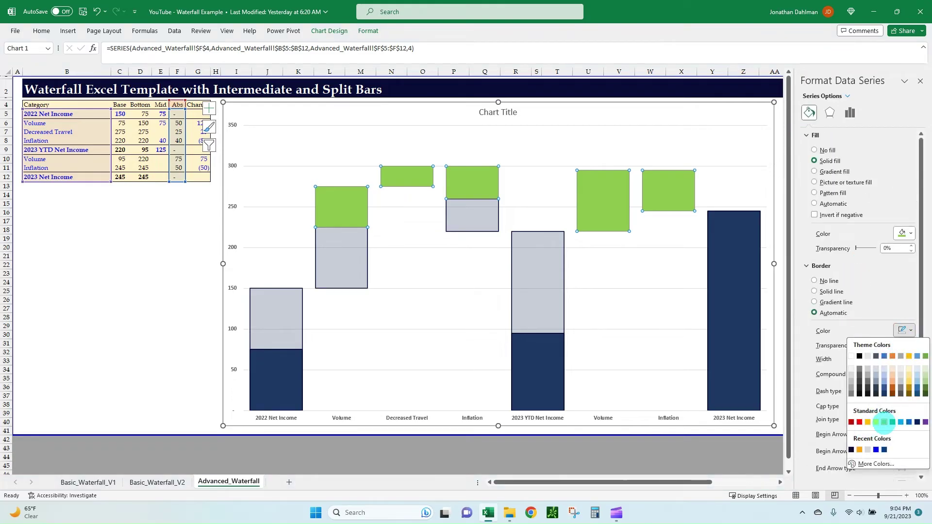
click(884, 422)
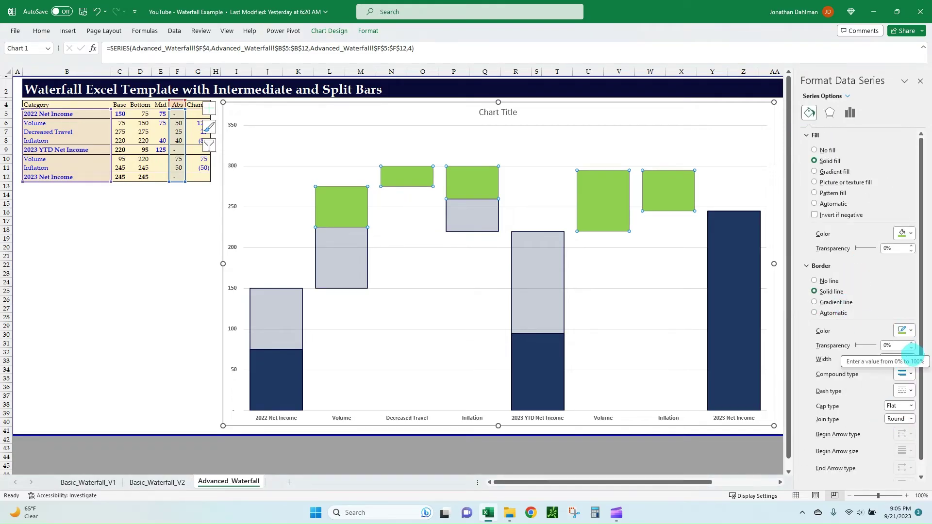
click(197, 253)
- Fill and outline the Volume mid bar in light green
click(349, 245)
click(809, 113)
click(324, 249)
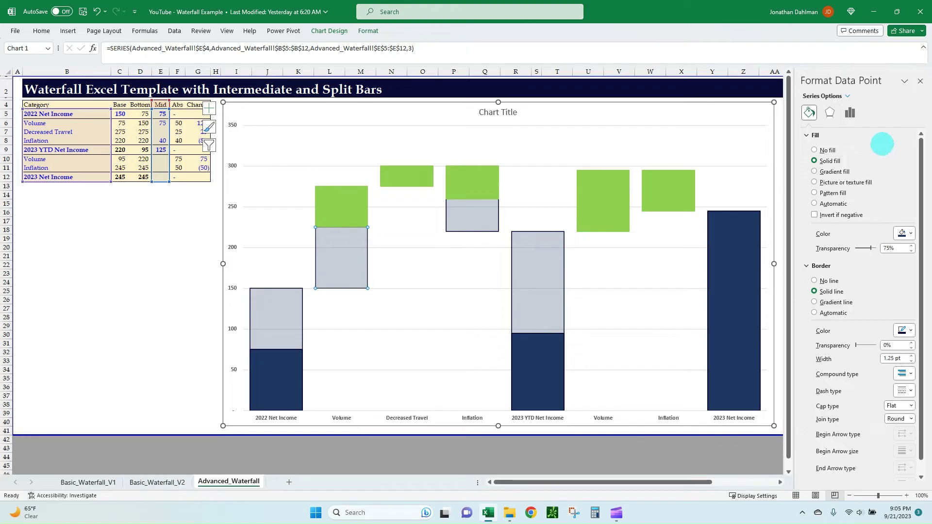
click(905, 233)
click(883, 326)
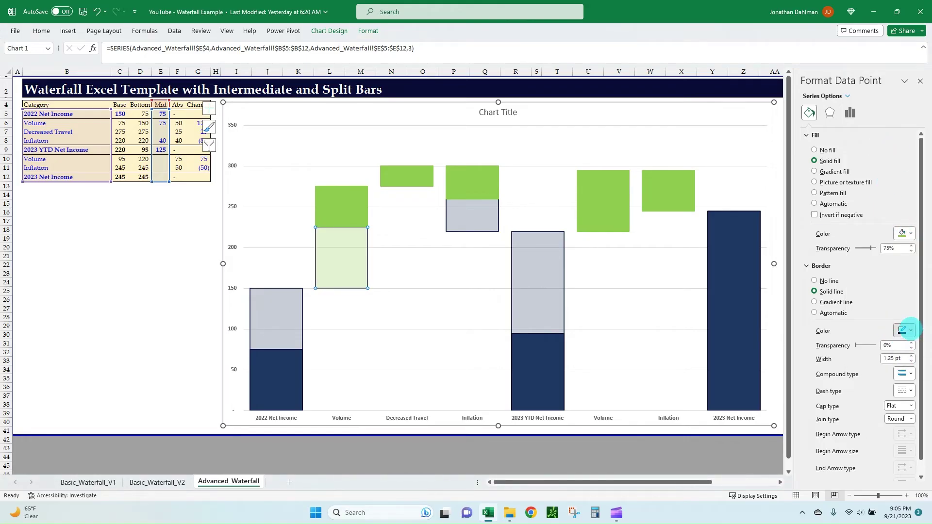
click(905, 330)
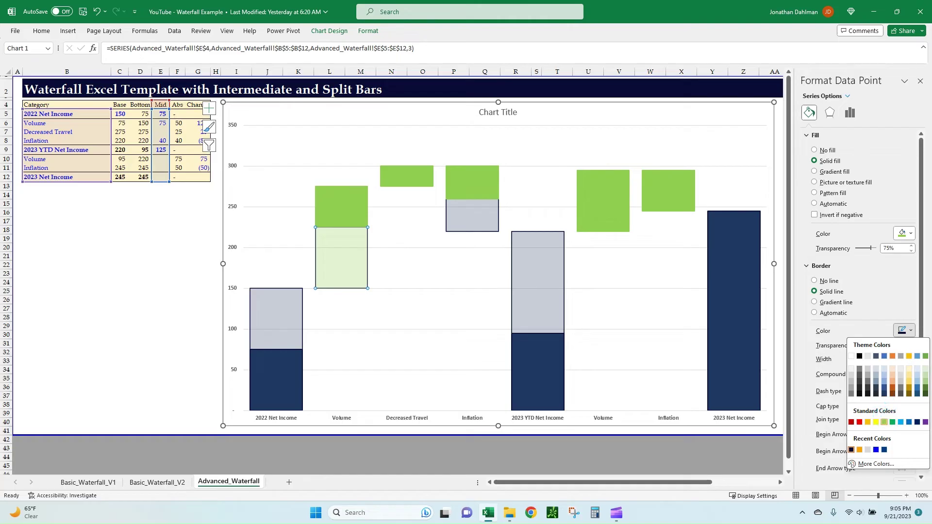
click(883, 422)
click(153, 267)
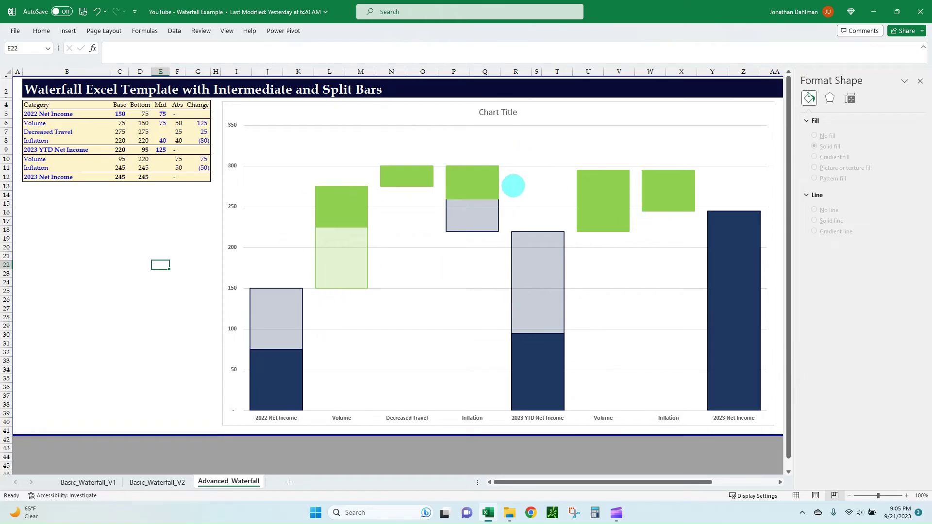
- Make the first Inflation change bar dark red with a dark red border
click(405, 174)
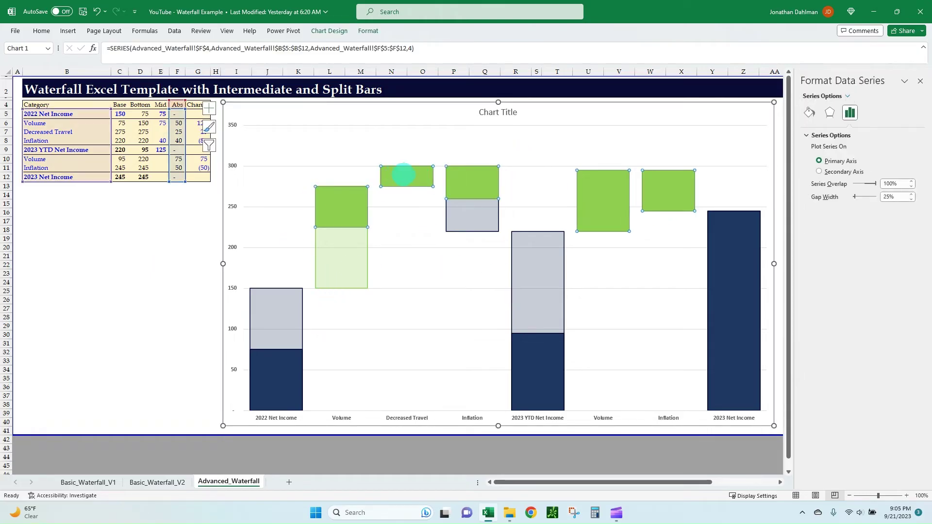
click(474, 181)
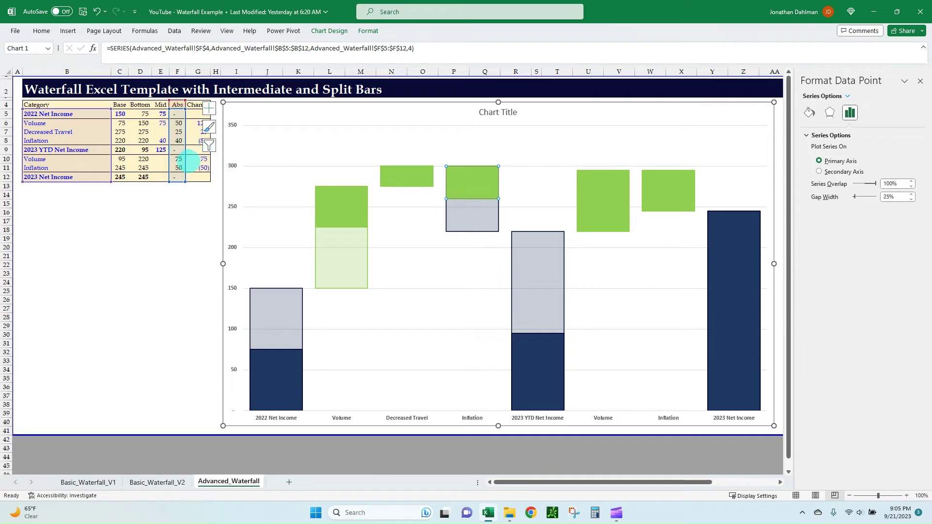
click(176, 256)
click(473, 179)
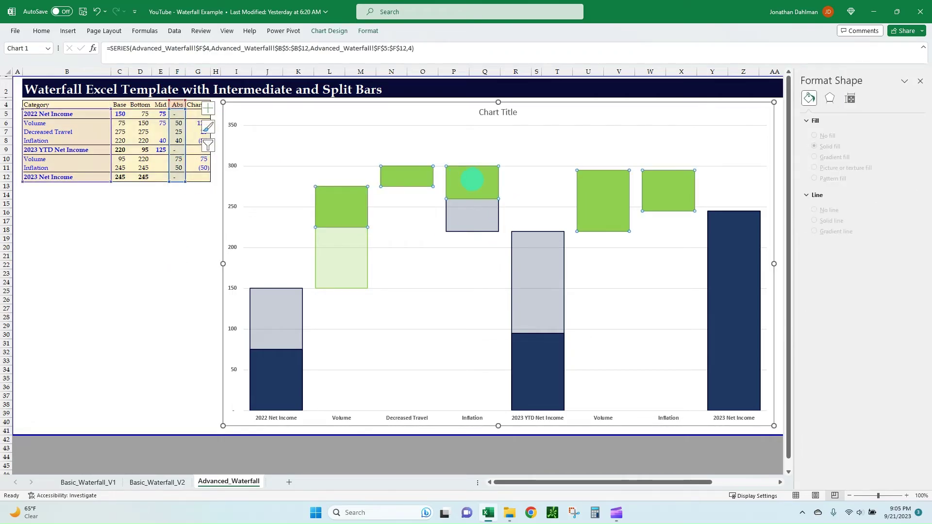
click(473, 179)
click(808, 112)
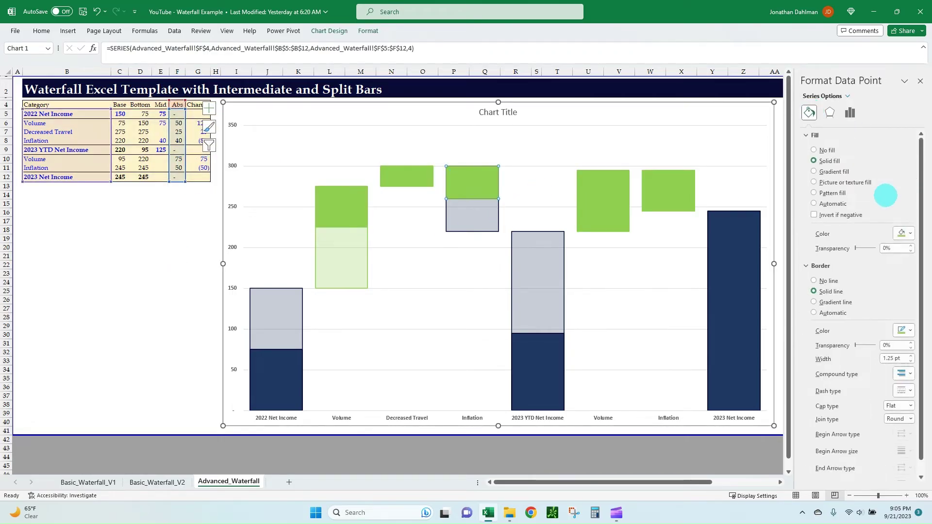
click(904, 234)
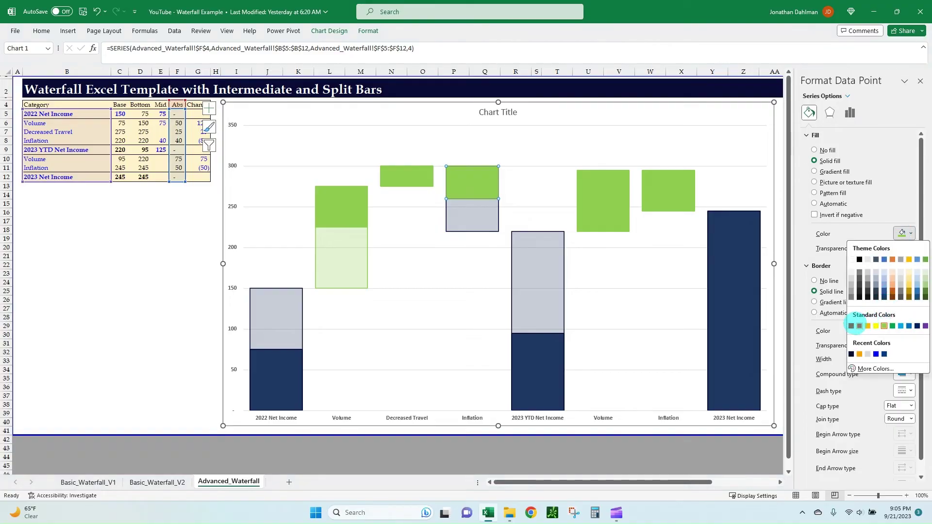
click(851, 325)
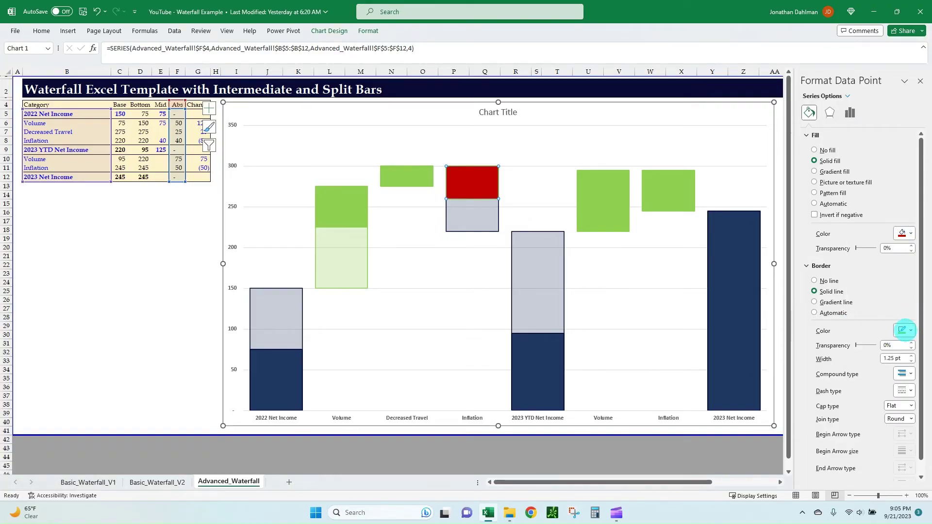
click(904, 330)
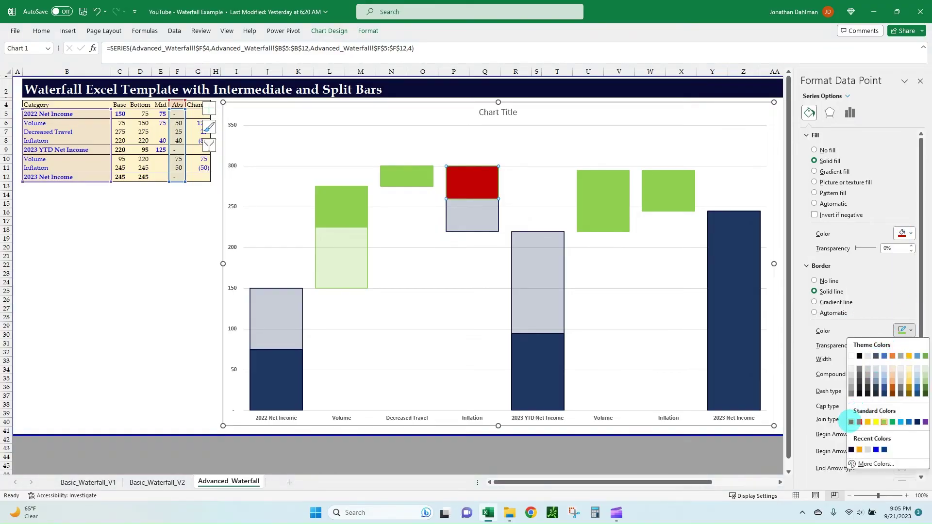
click(851, 421)
- Tint the Inflation mid bar pale red with a dark red outline
click(469, 208)
click(476, 208)
click(905, 233)
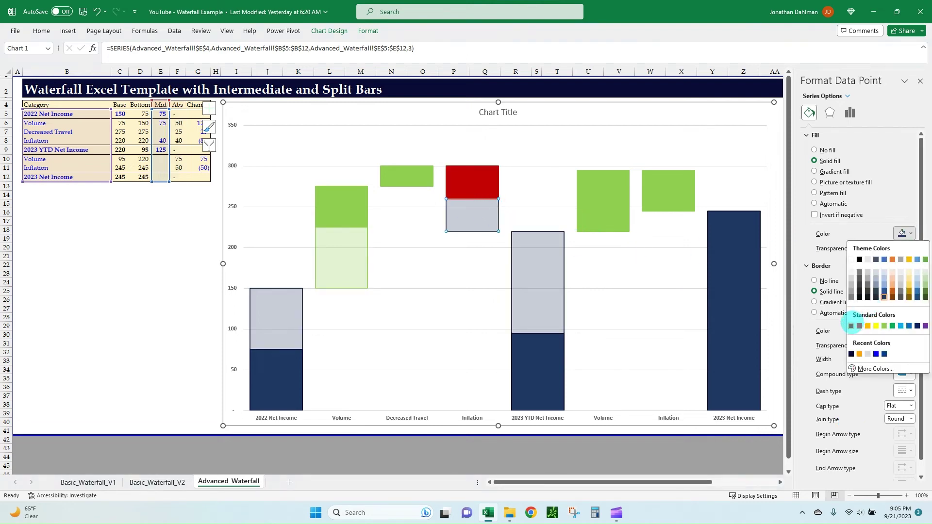
click(851, 326)
click(906, 330)
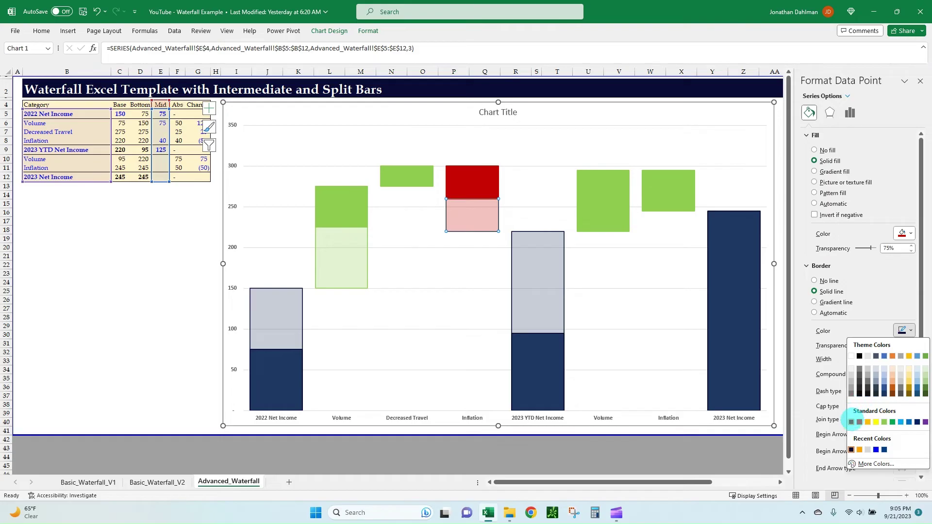
click(851, 421)
click(138, 230)
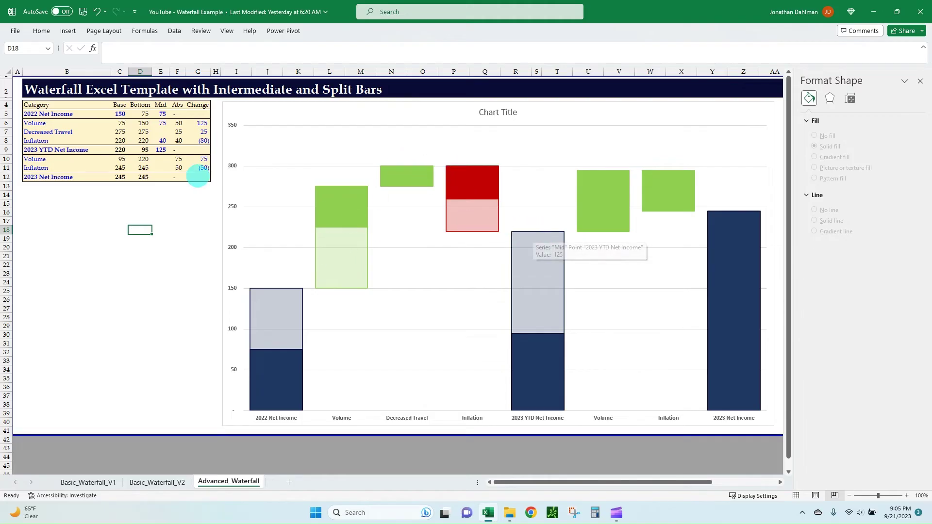
click(161, 131)
text(25)
key(Return)
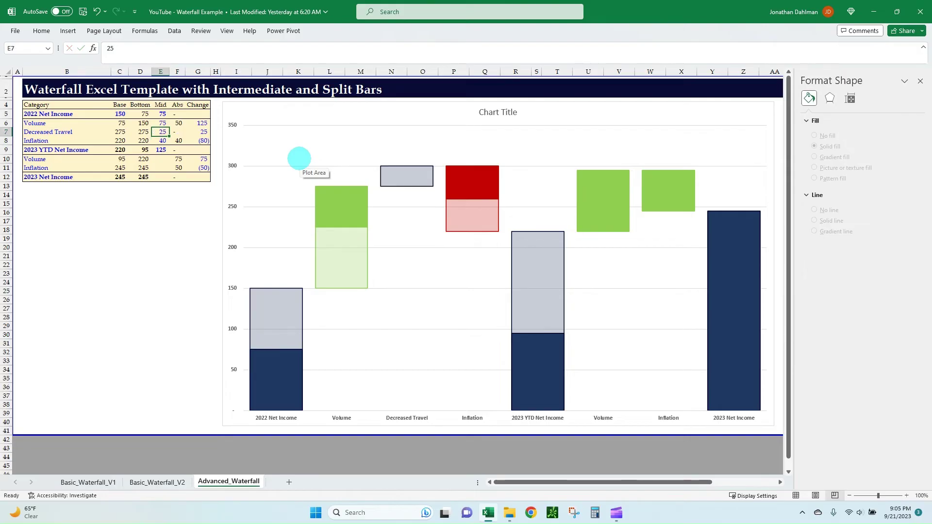
text(15)
key(Return)
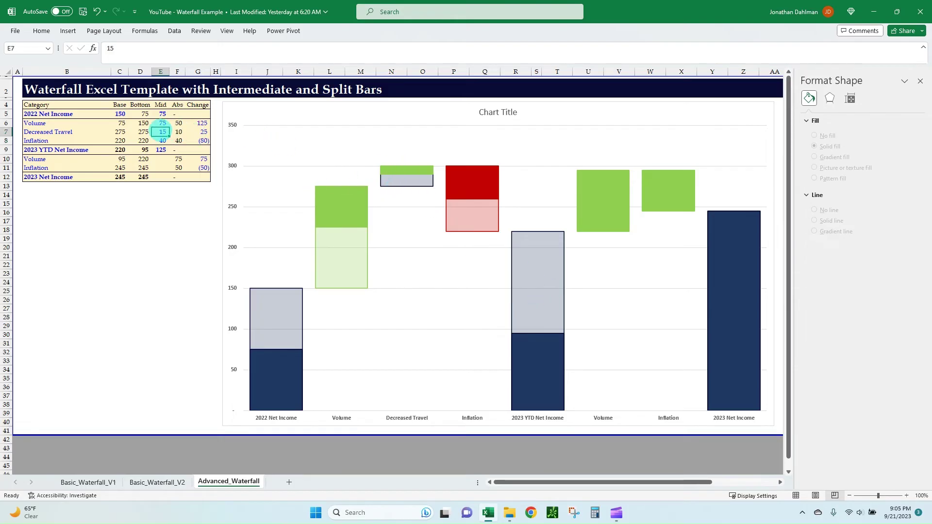
key(Delete)
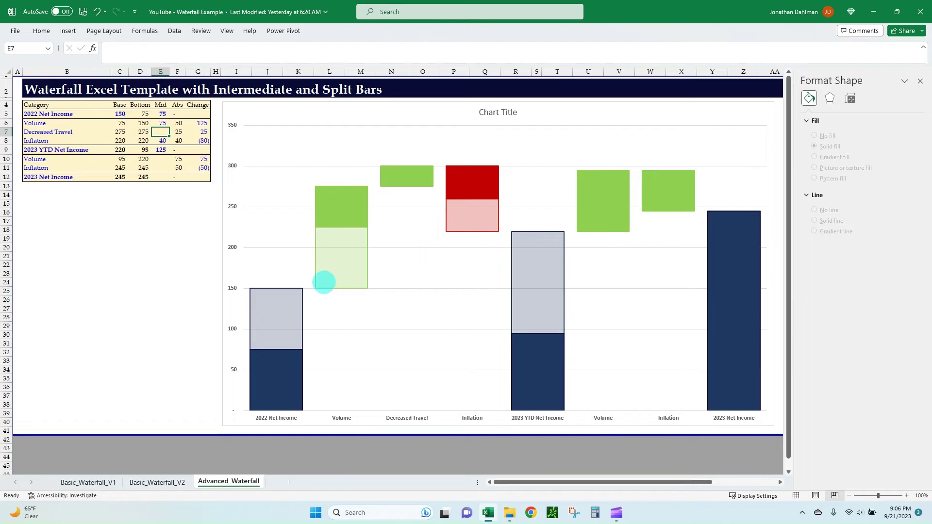
- Add data labels to the green Abs bars using Value From Cells with the Change column range
click(283, 301)
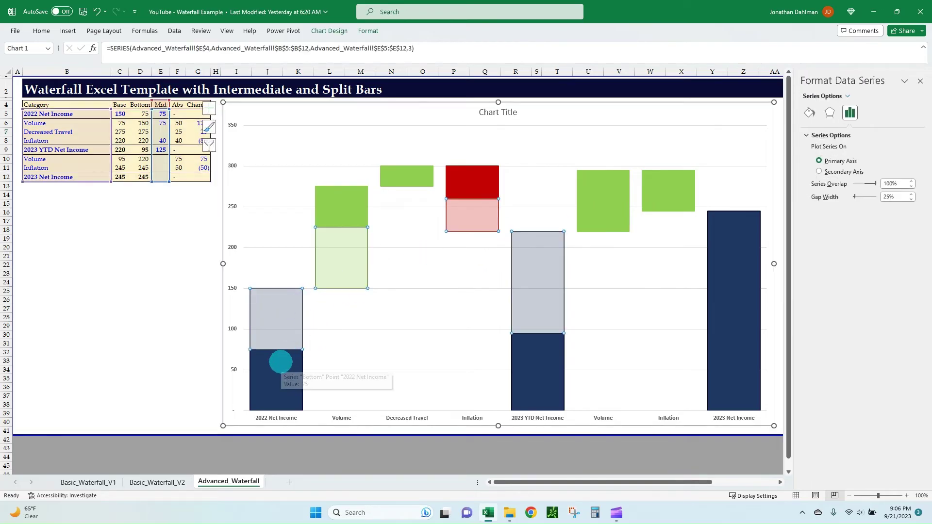
click(357, 197)
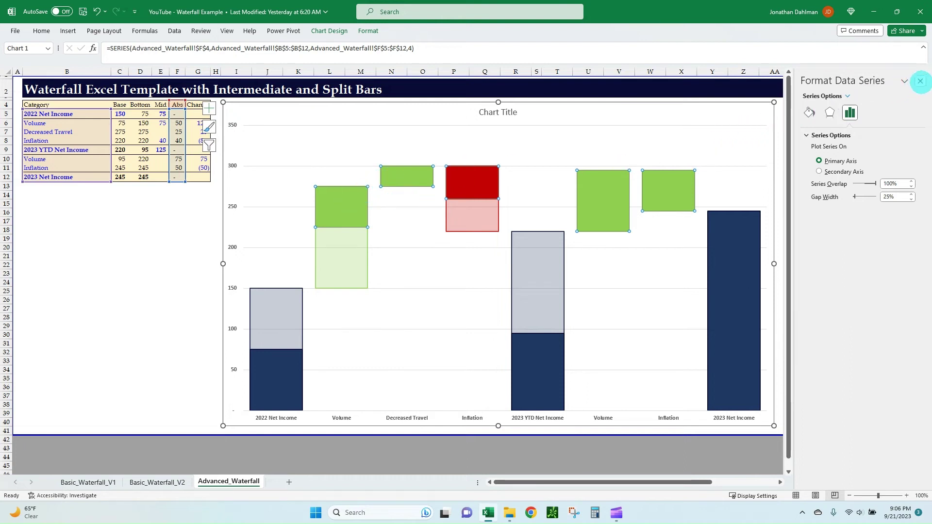
click(920, 81)
click(786, 107)
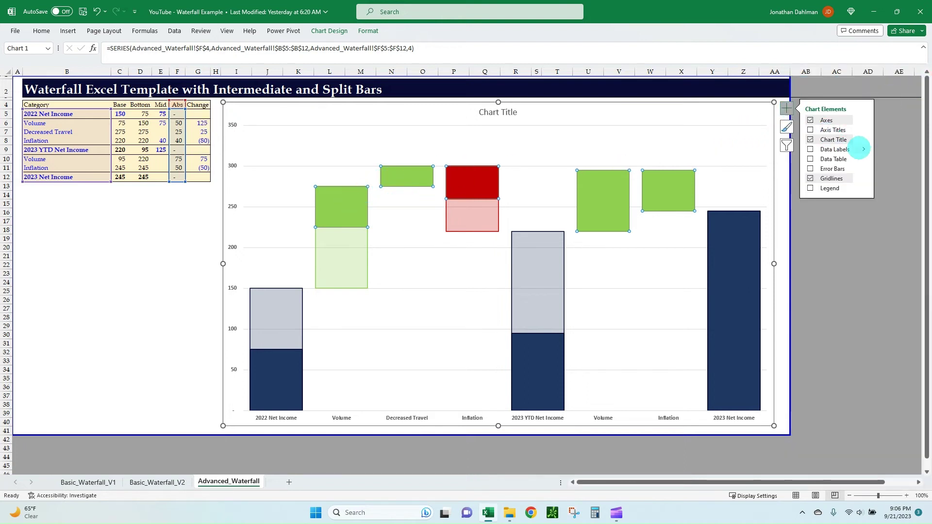
click(863, 149)
click(897, 198)
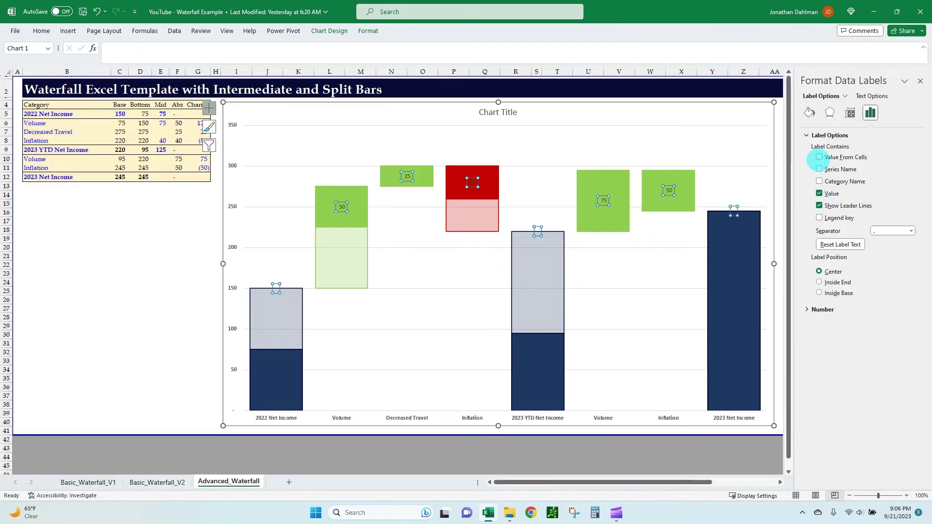
click(819, 157)
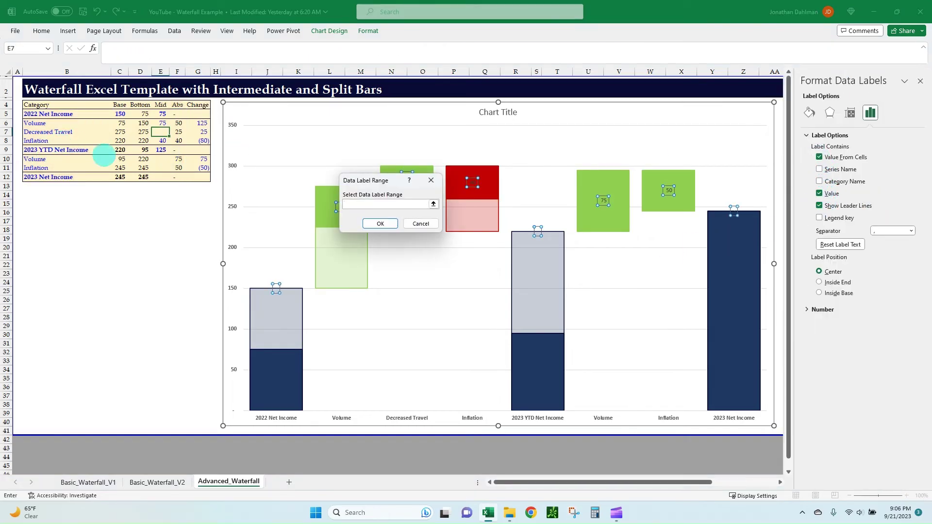
click(433, 204)
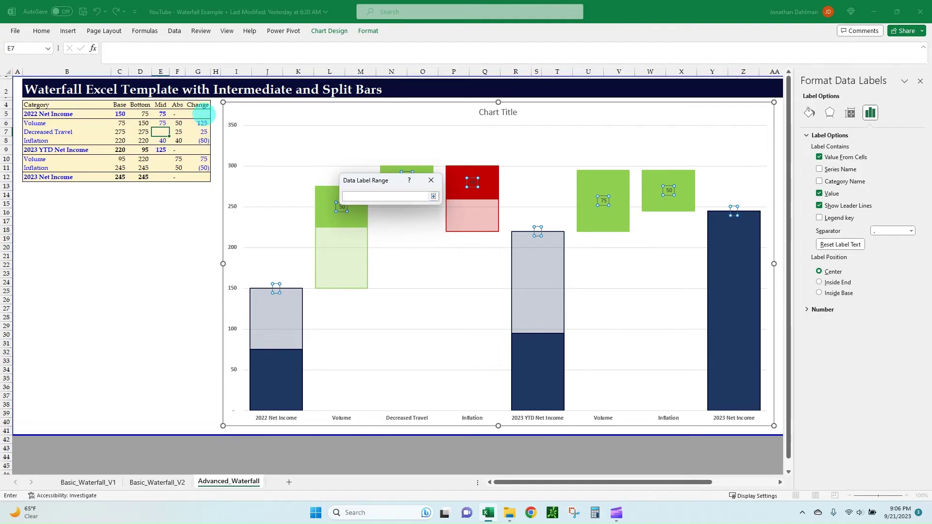
drag(198, 114, 197, 171)
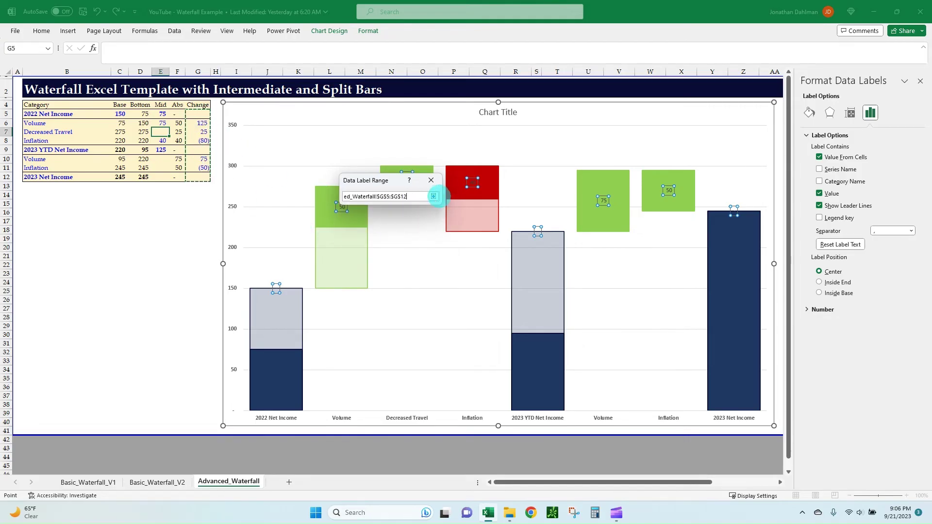
click(433, 196)
click(383, 213)
click(427, 267)
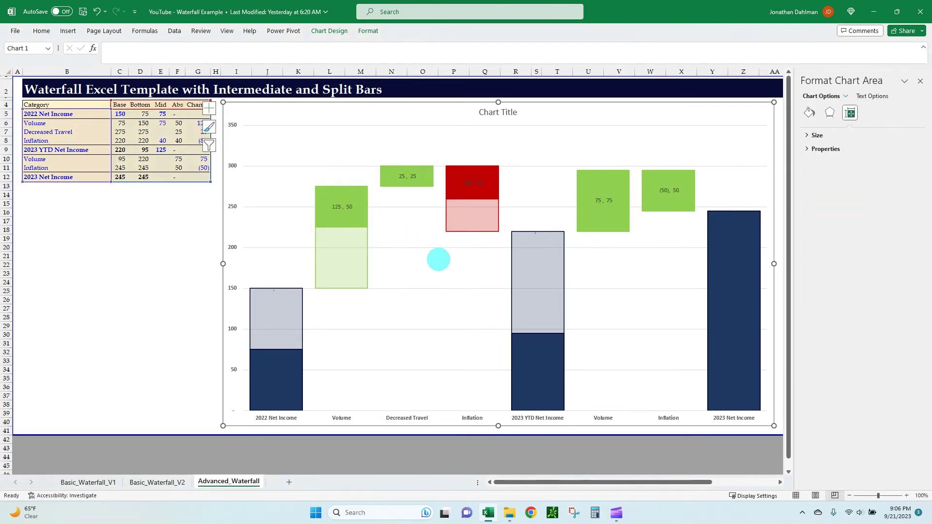
- Untick Value so the Abs labels show only the Change values
click(475, 184)
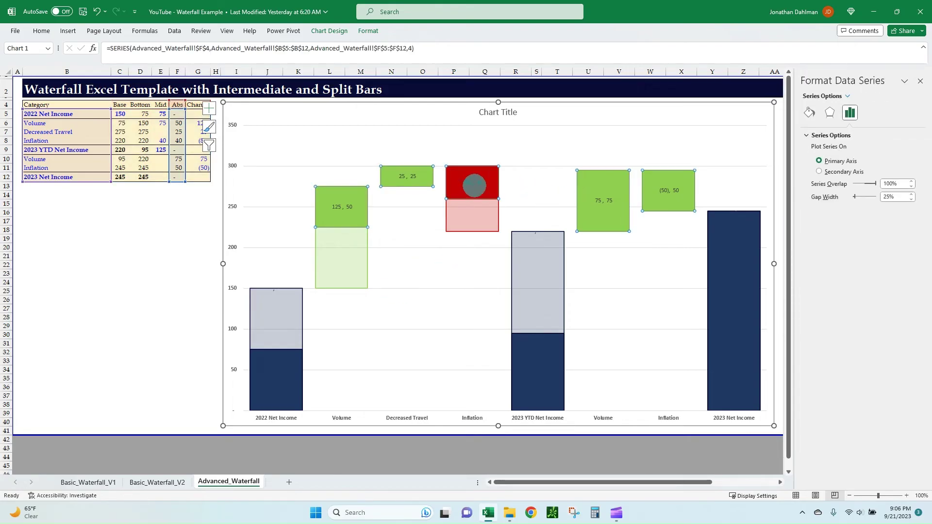
click(475, 184)
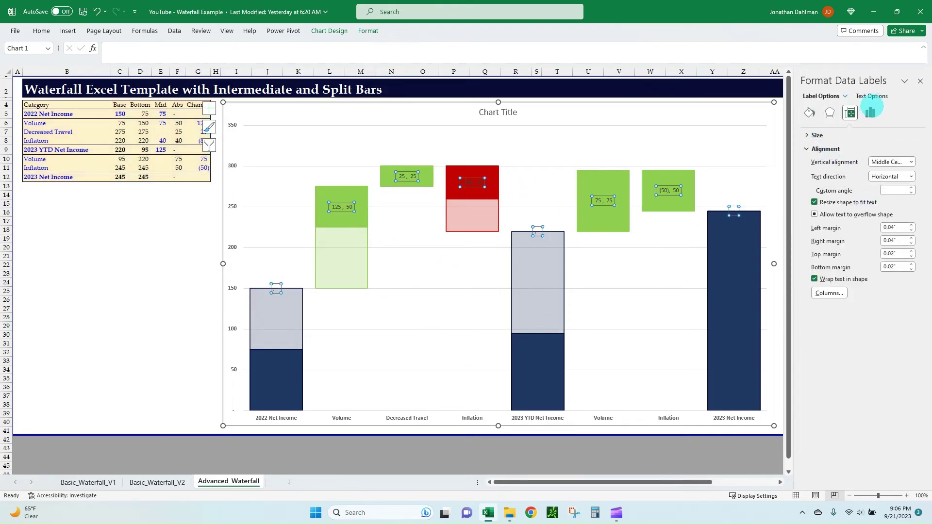
click(870, 111)
click(819, 201)
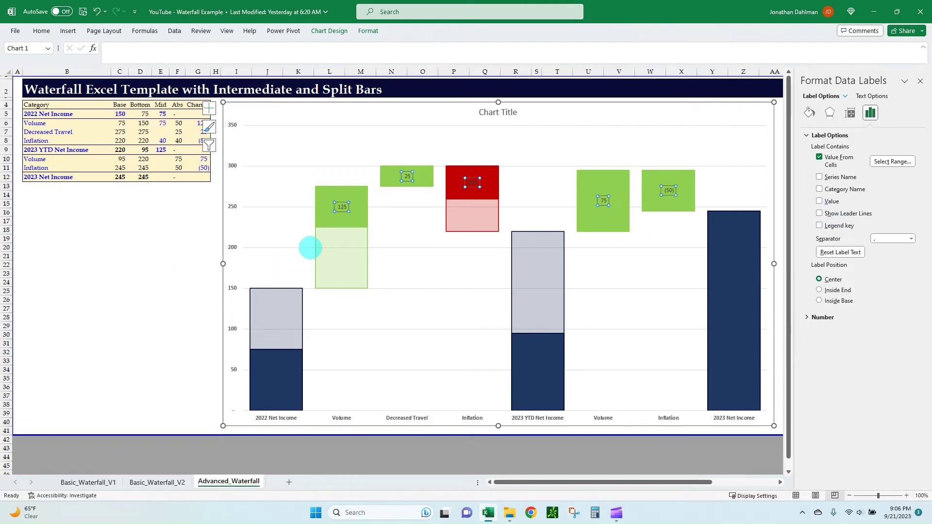
key(Escape)
key(Escape)
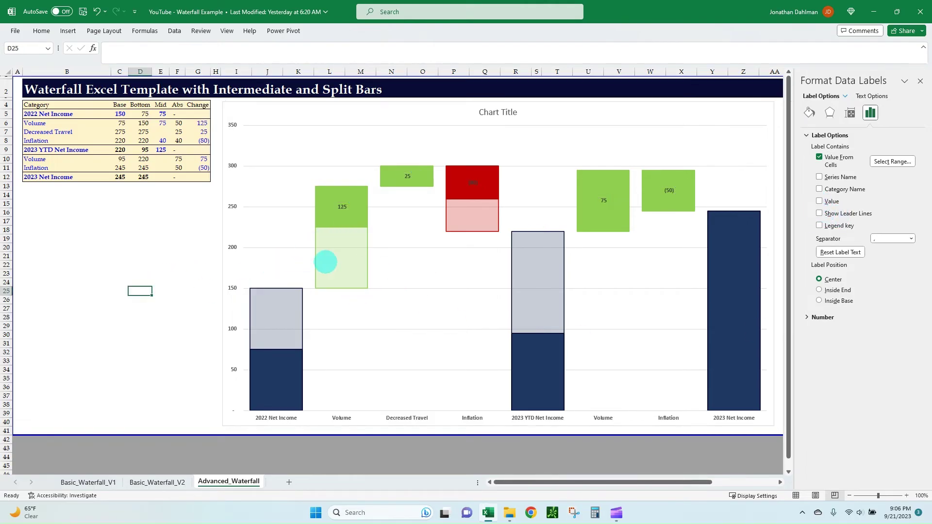
- Move the Inflation label below its bar and the 25 label above Decreased Travel
click(473, 181)
click(473, 180)
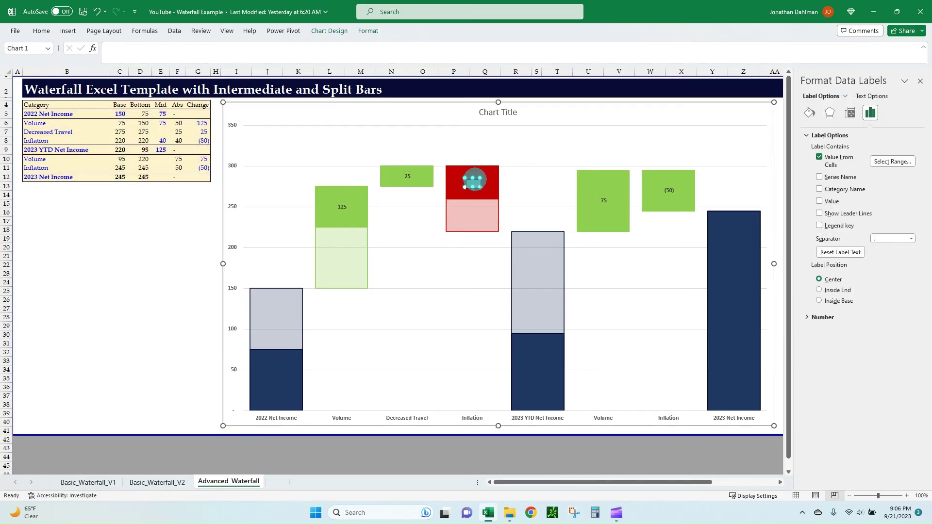
drag(472, 233, 472, 237)
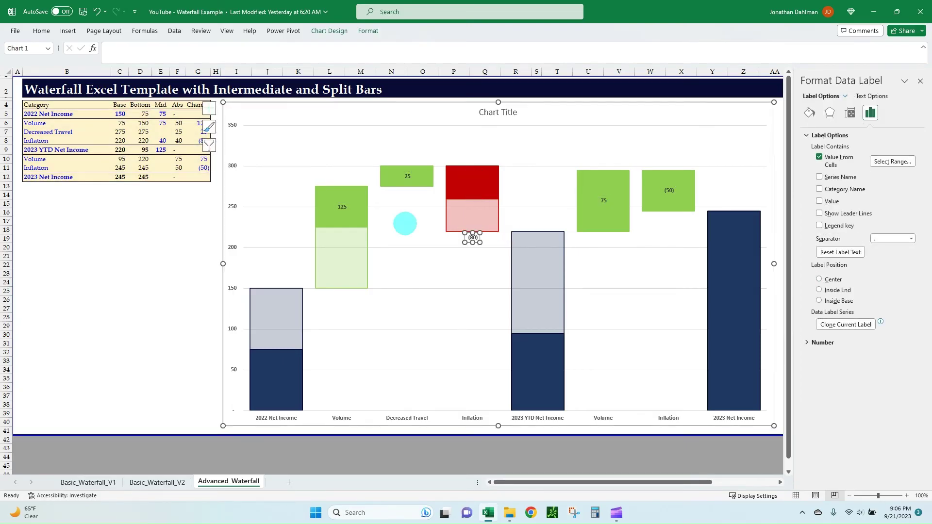
click(198, 238)
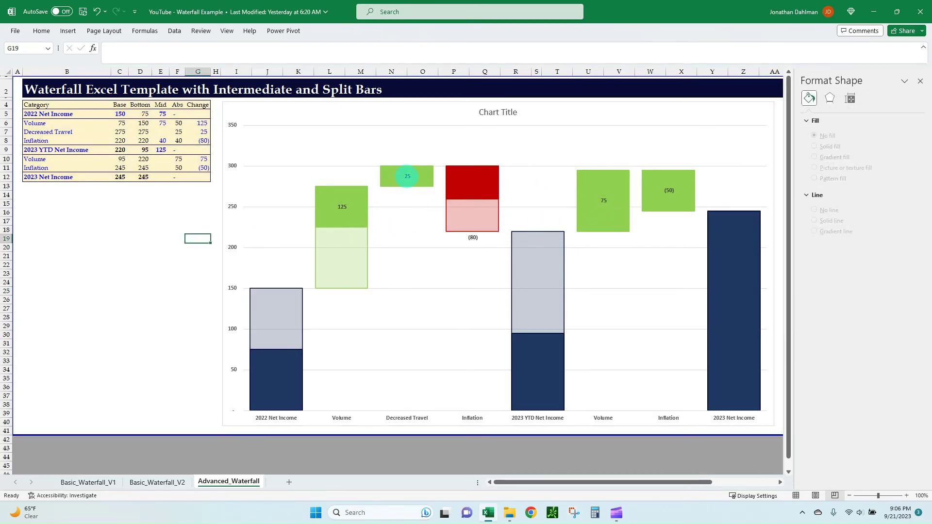
click(407, 176)
click(407, 175)
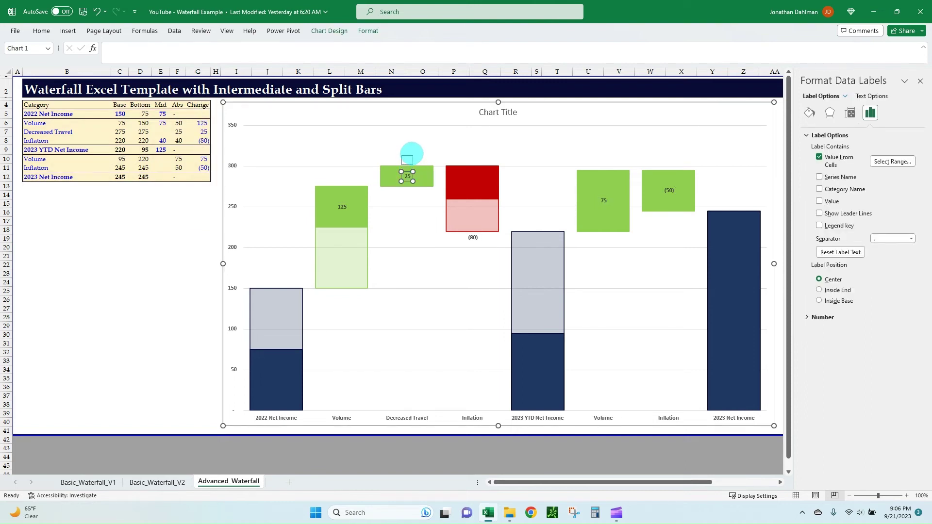
drag(412, 154, 411, 154)
click(206, 131)
- Enter -25 for Decreased Travel in G7, then set it back to 25
text(-25)
key(Tab)
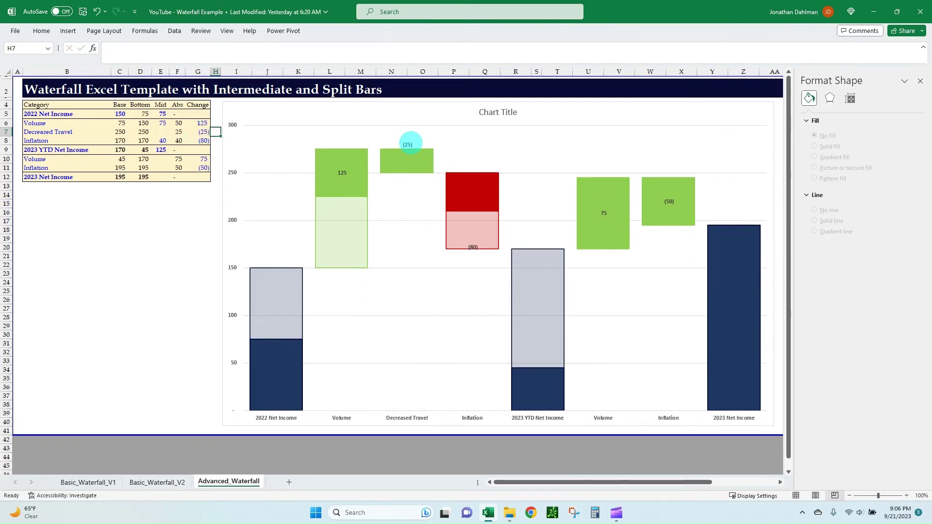
click(407, 143)
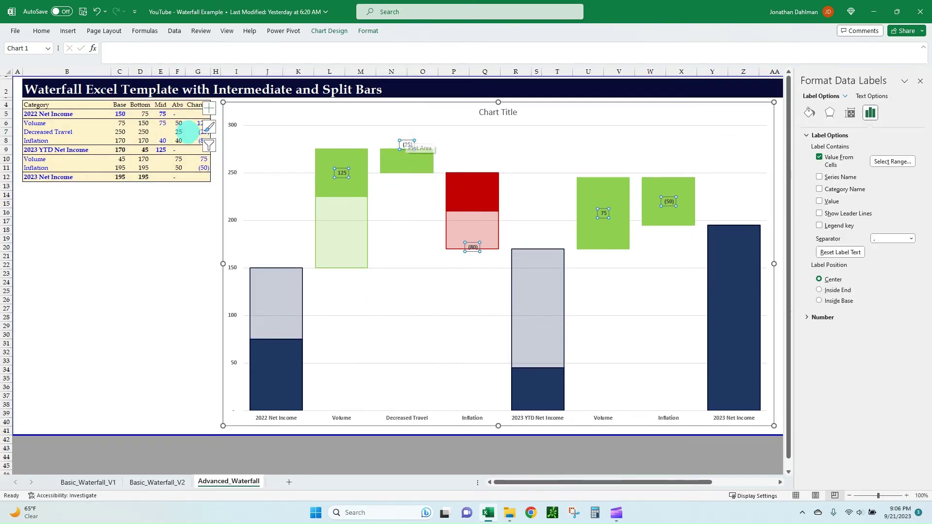
click(199, 131)
text(25)
key(Return)
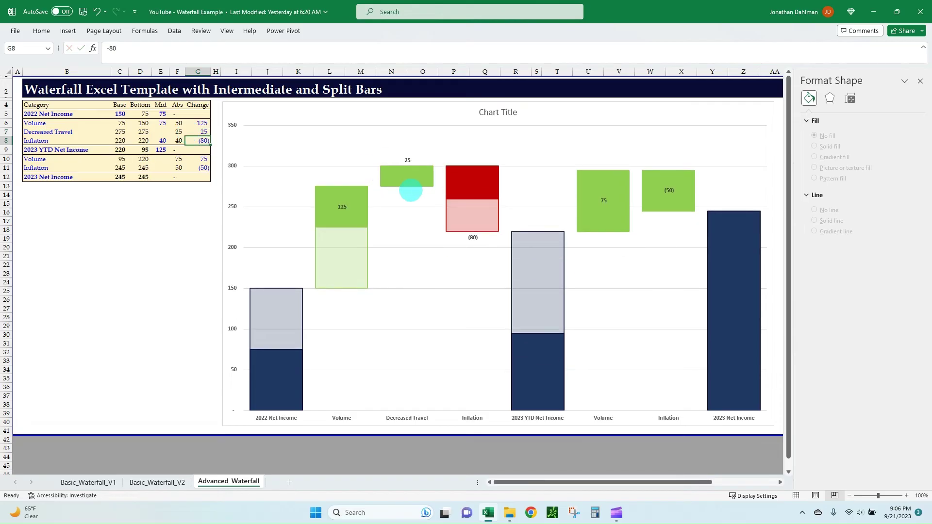
- Move the 125 and 75 labels above the Volume bars and (50) below Inflation
click(339, 202)
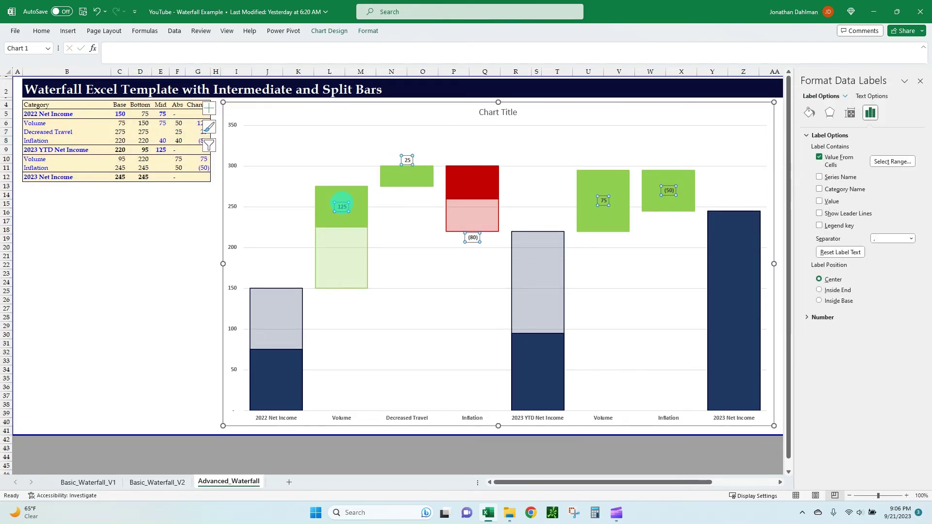
drag(341, 206, 341, 179)
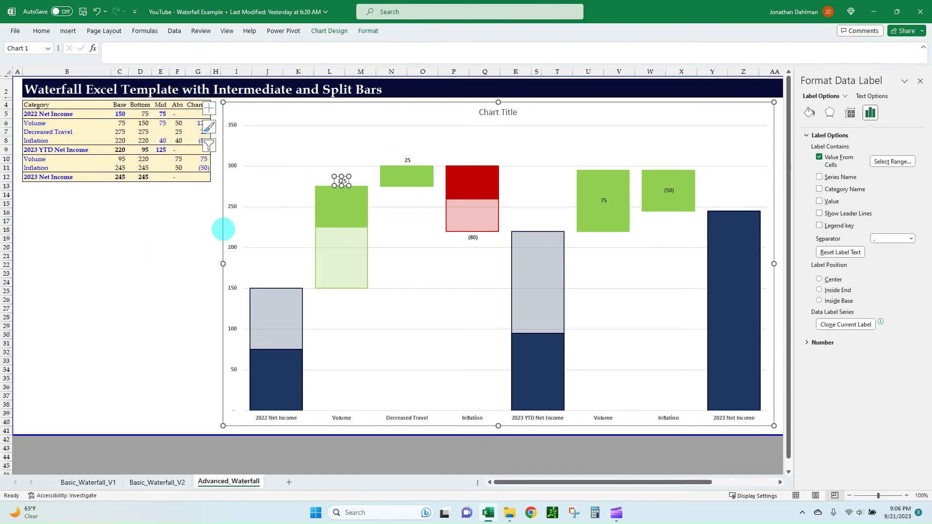
click(119, 247)
click(603, 200)
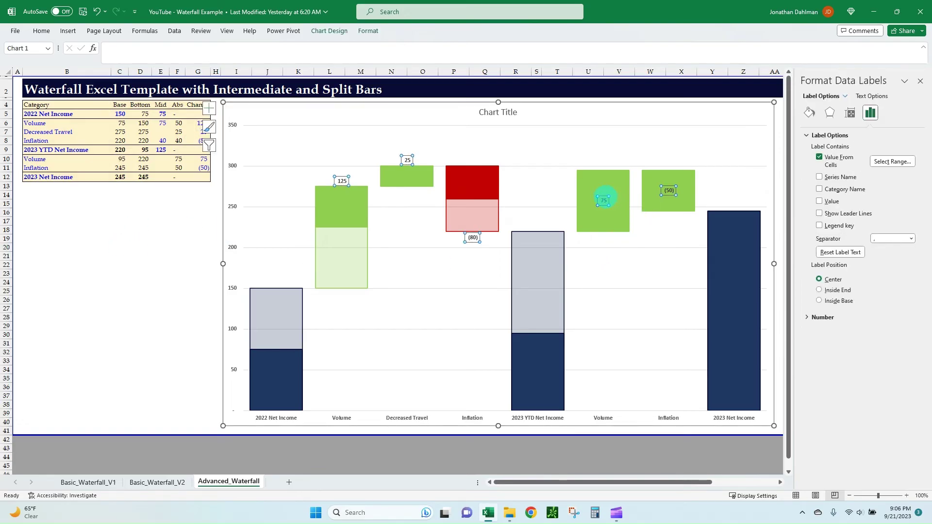
drag(603, 198, 604, 157)
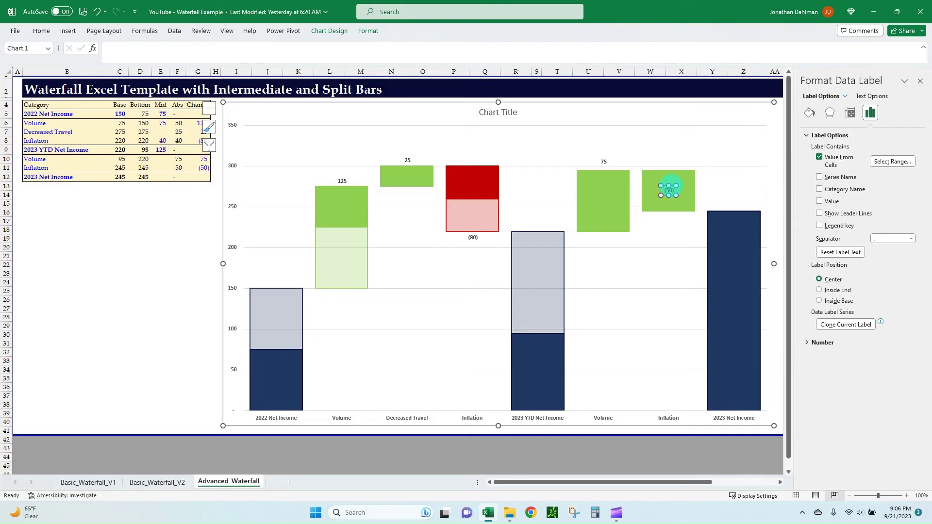
drag(668, 190, 668, 220)
- Fill and outline the second Inflation bar in dark red
click(673, 185)
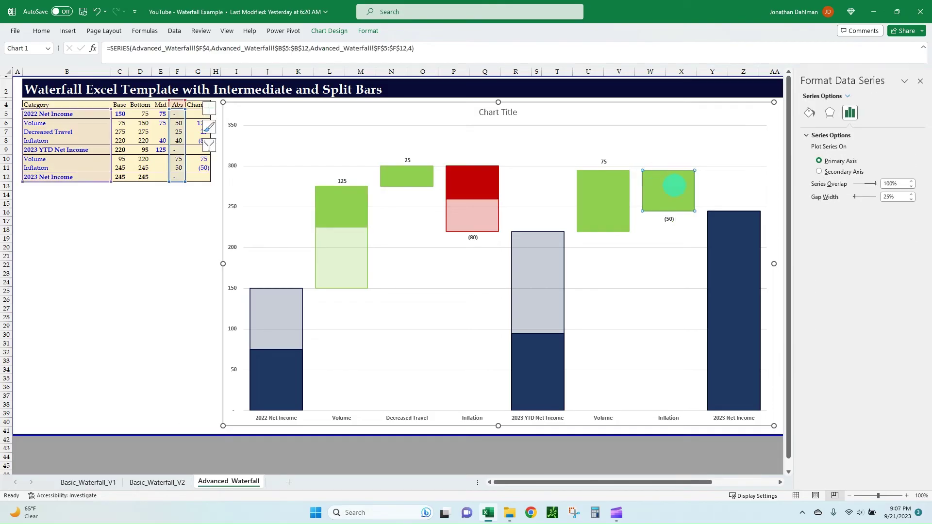
click(810, 110)
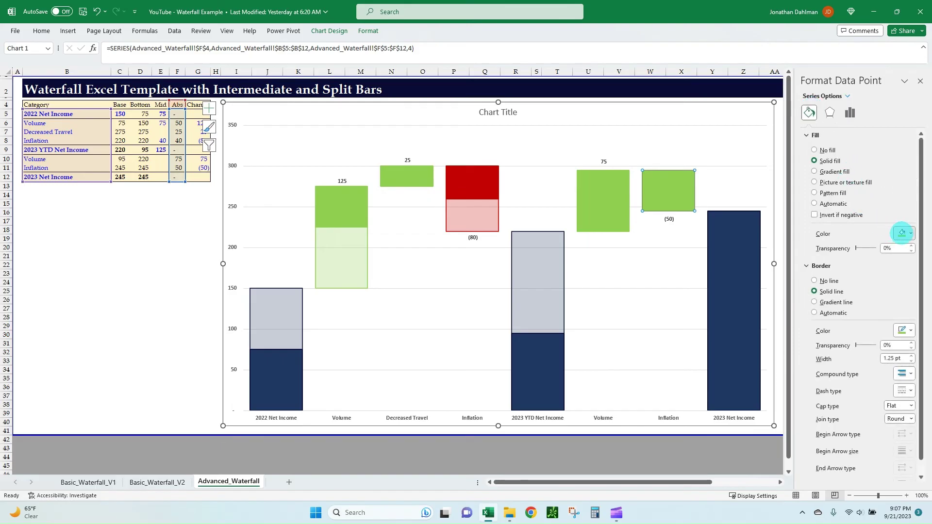
click(901, 233)
click(844, 325)
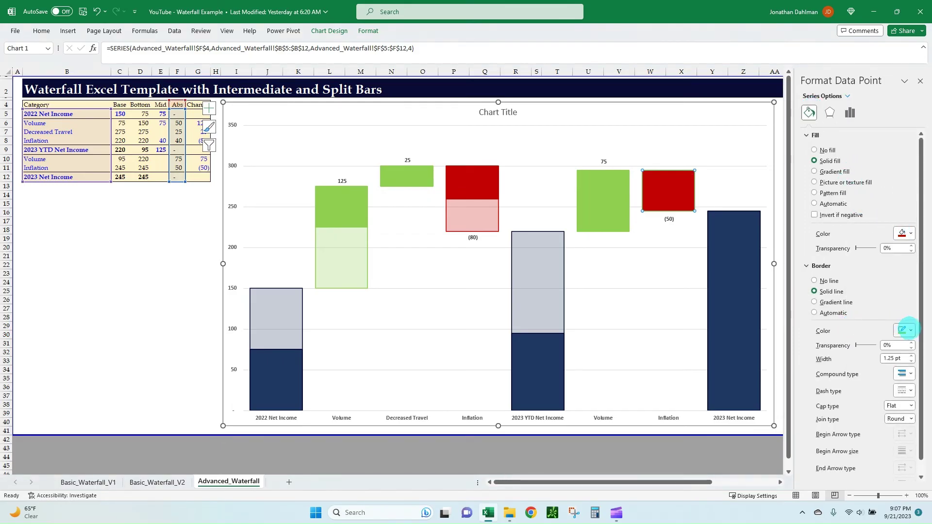
click(906, 329)
click(851, 422)
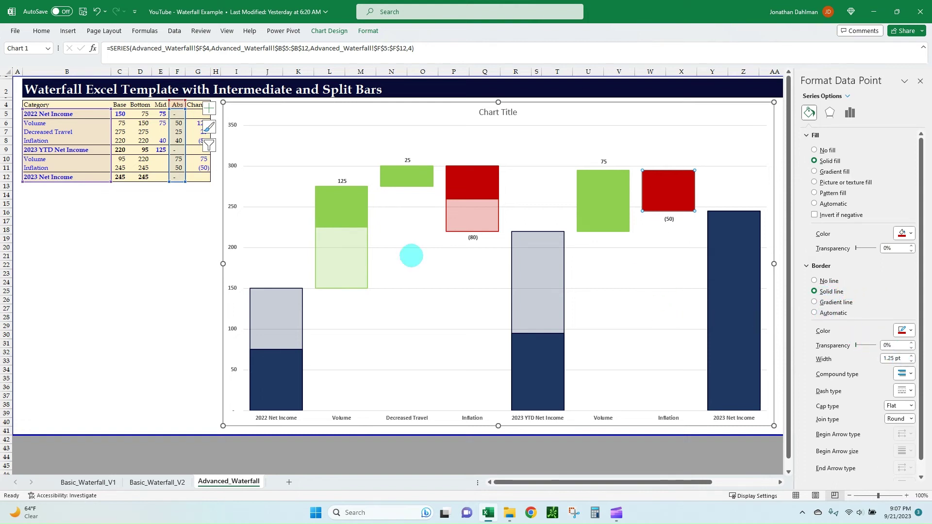
- Replace the default 'Chart Title' text with 'Advanced Waterfall'
click(101, 230)
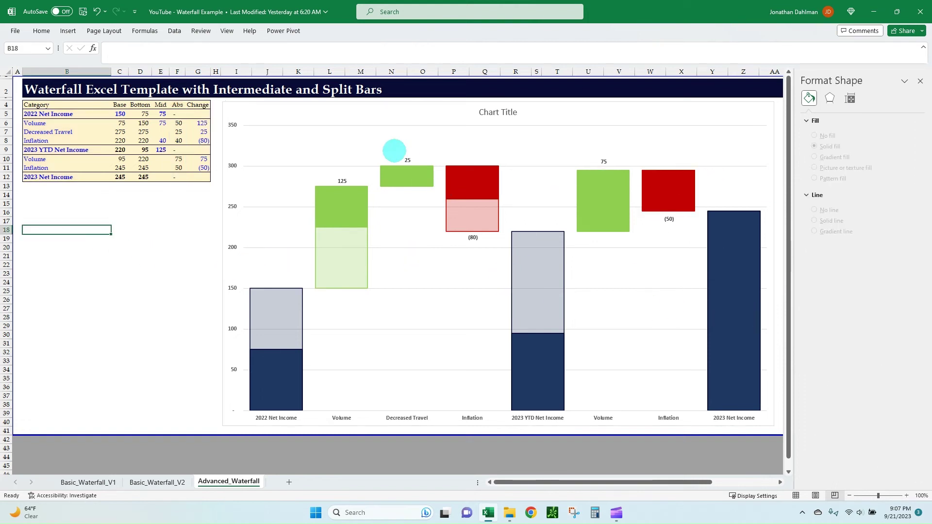
click(281, 166)
click(281, 166)
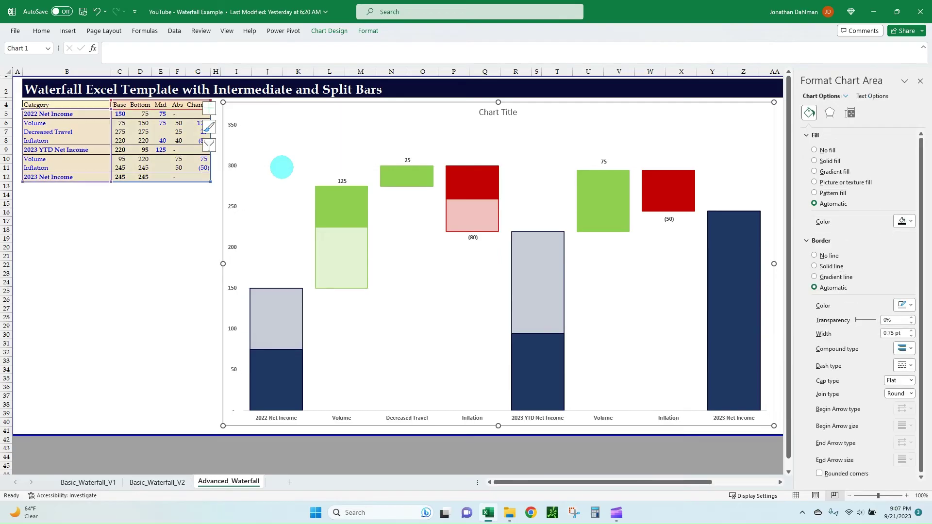
click(489, 112)
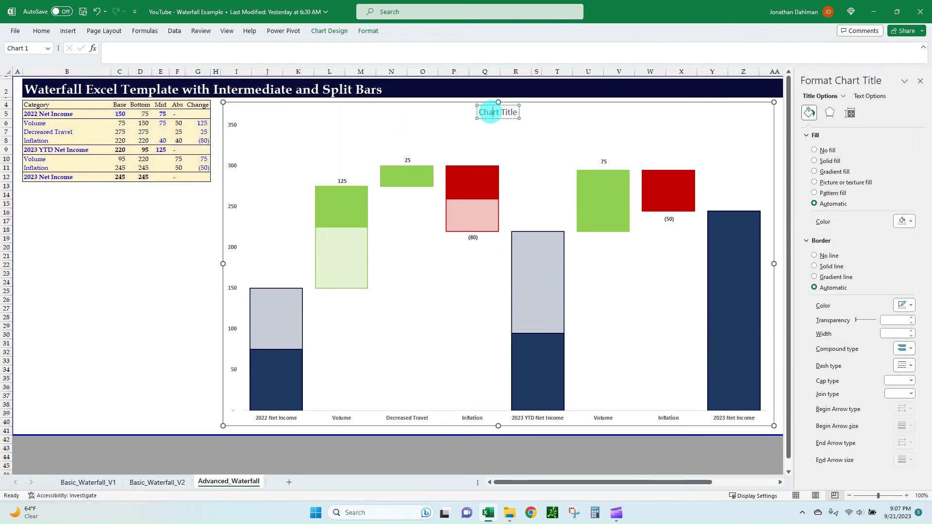
click(489, 112)
text(Advanced Waterfall)
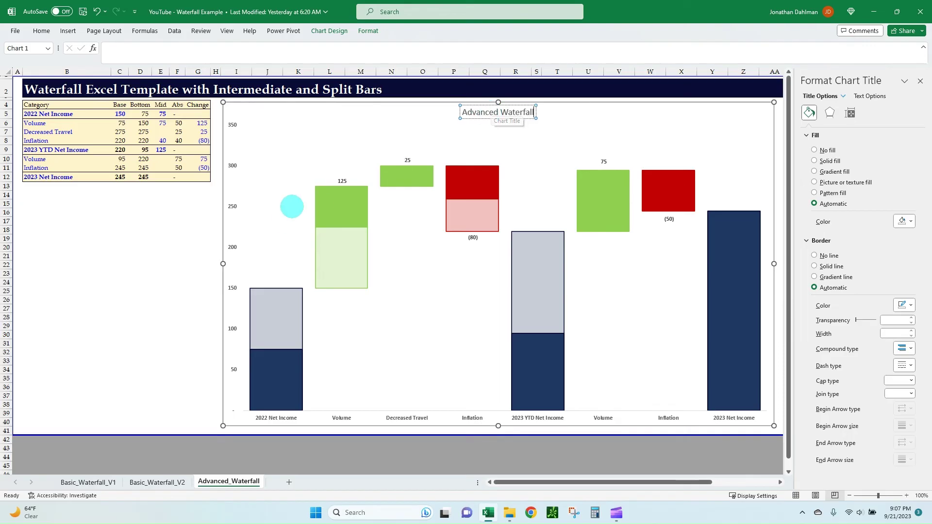
click(291, 164)
click(197, 280)
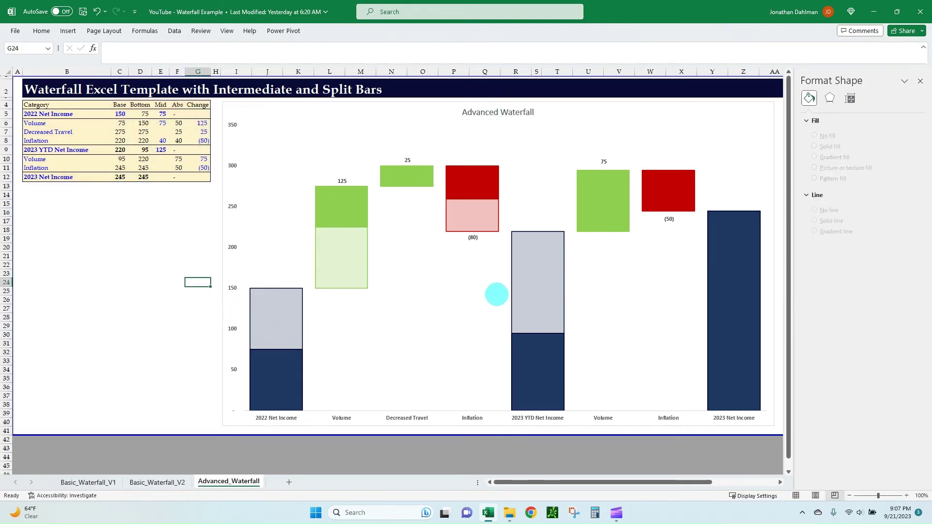
- Add Inside Base data labels to the navy 2022 Net Income bar
click(534, 286)
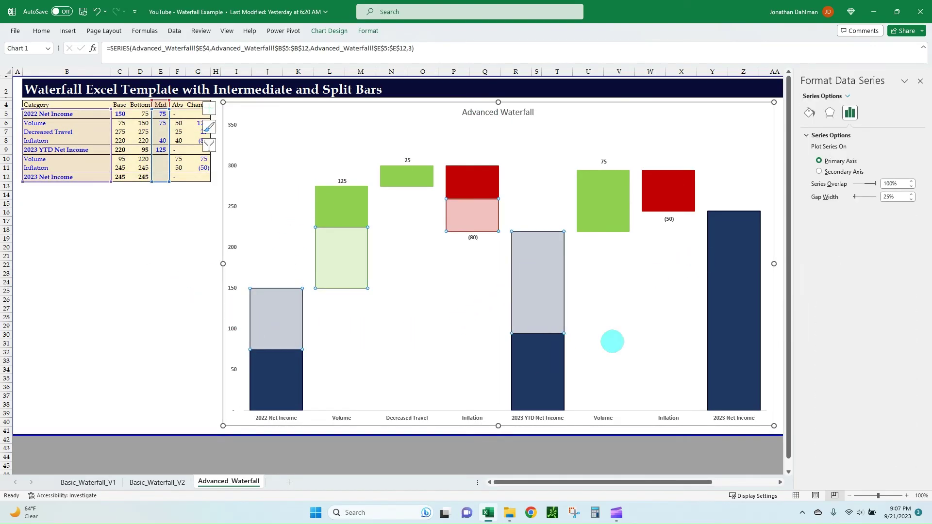
click(537, 364)
click(528, 378)
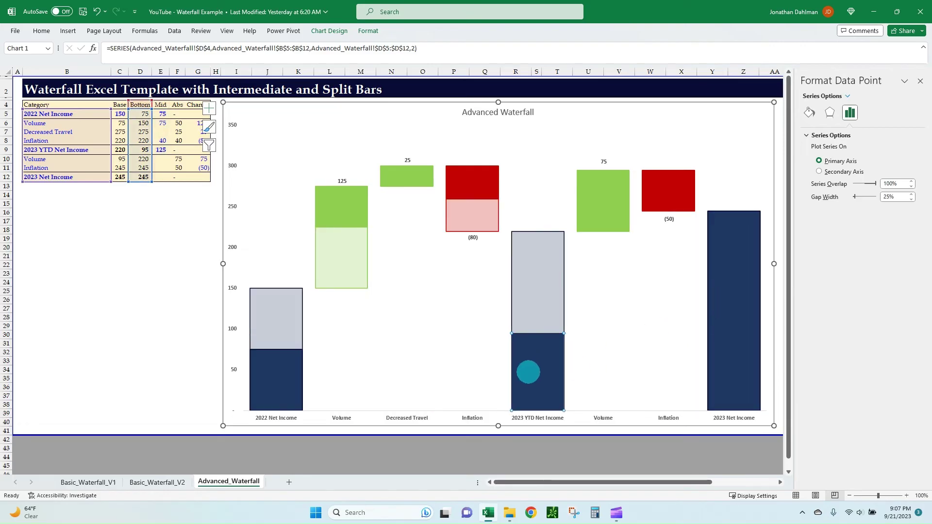
click(273, 375)
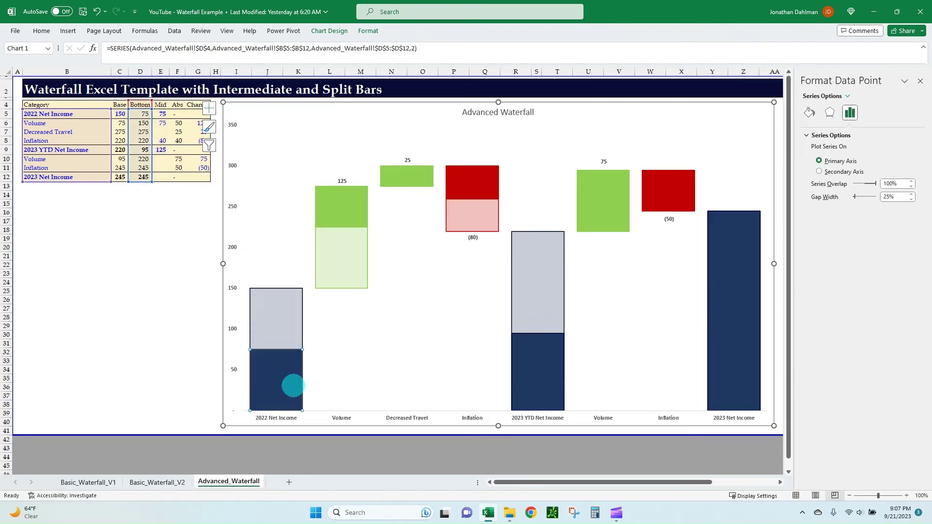
click(919, 82)
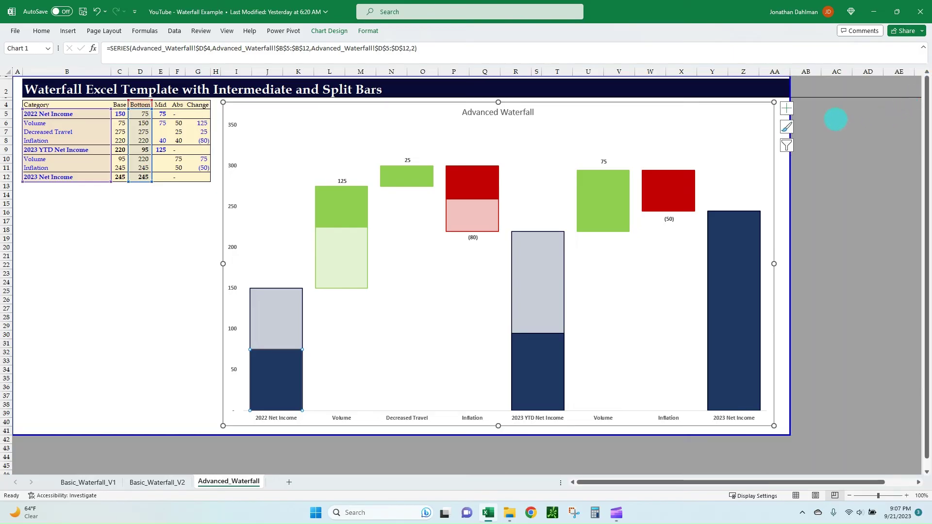
click(786, 108)
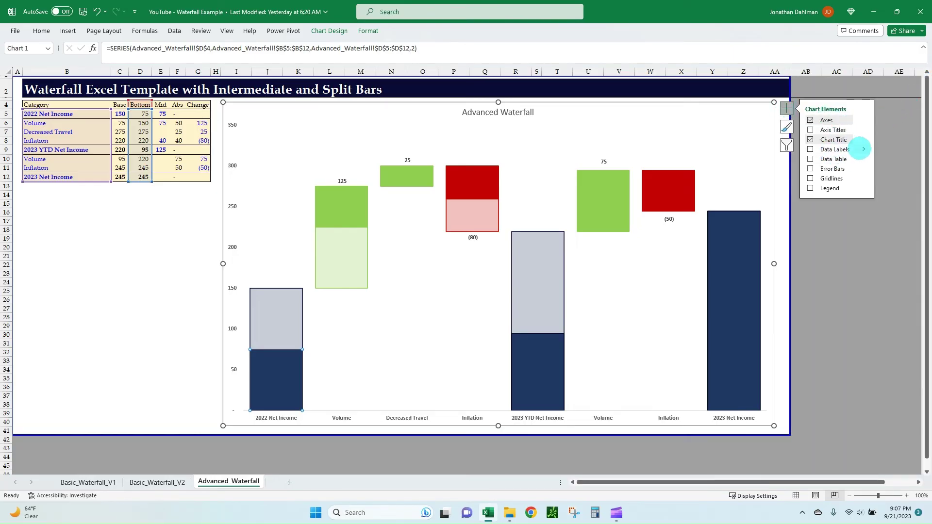
click(863, 148)
click(891, 175)
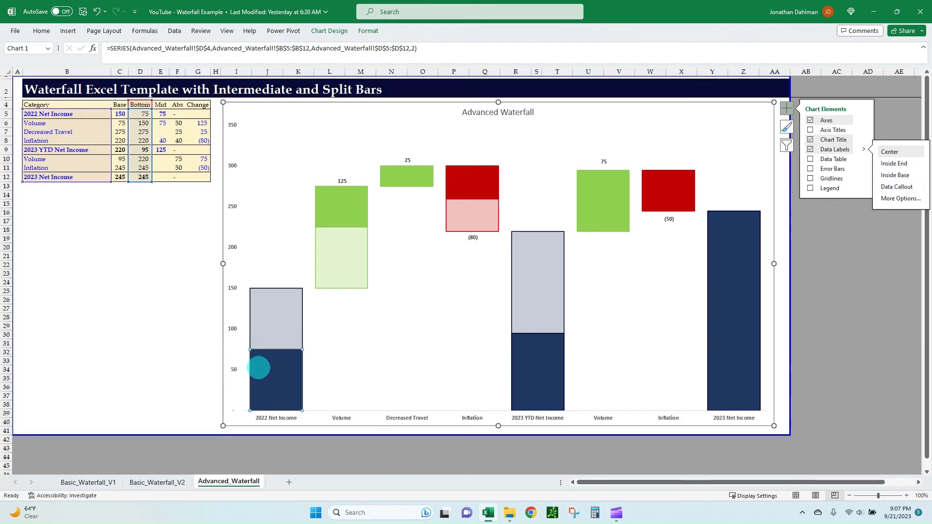
- Open the Format Data Labels pane for the first navy bar's label
click(276, 404)
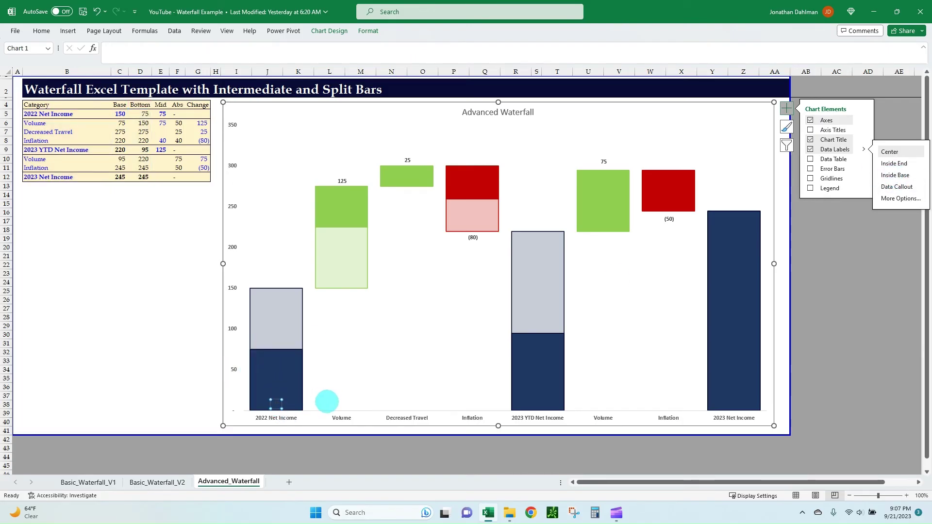
click(900, 198)
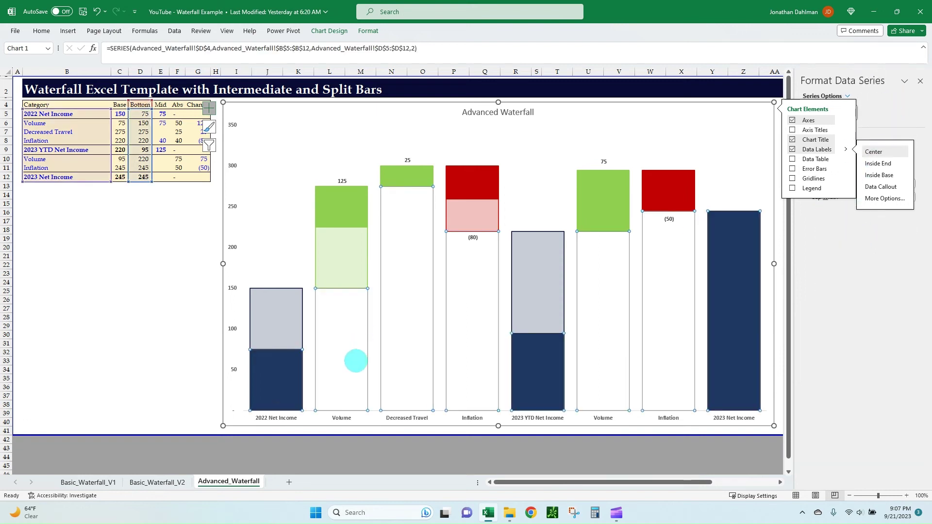
click(277, 403)
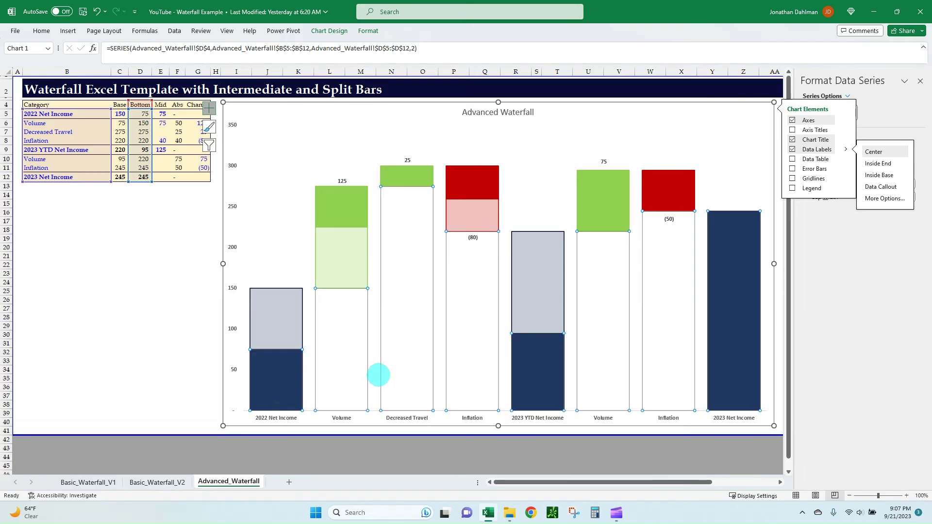
click(276, 401)
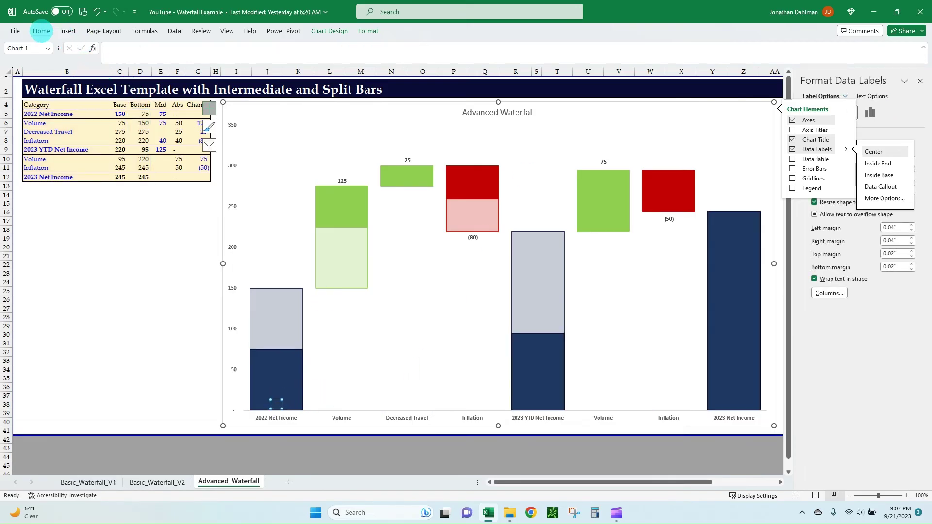
- Make the 75 label white and move the navy bars' labels to Inside End
click(41, 31)
click(196, 65)
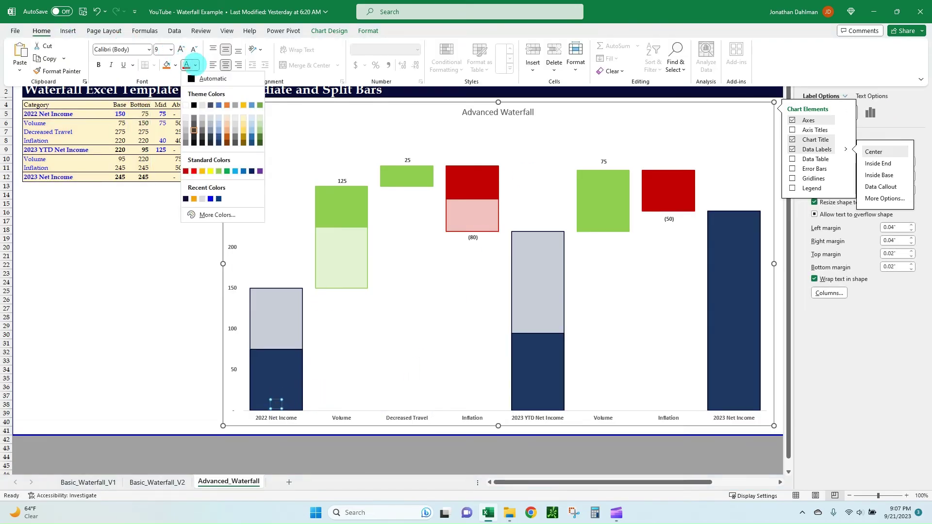
click(189, 103)
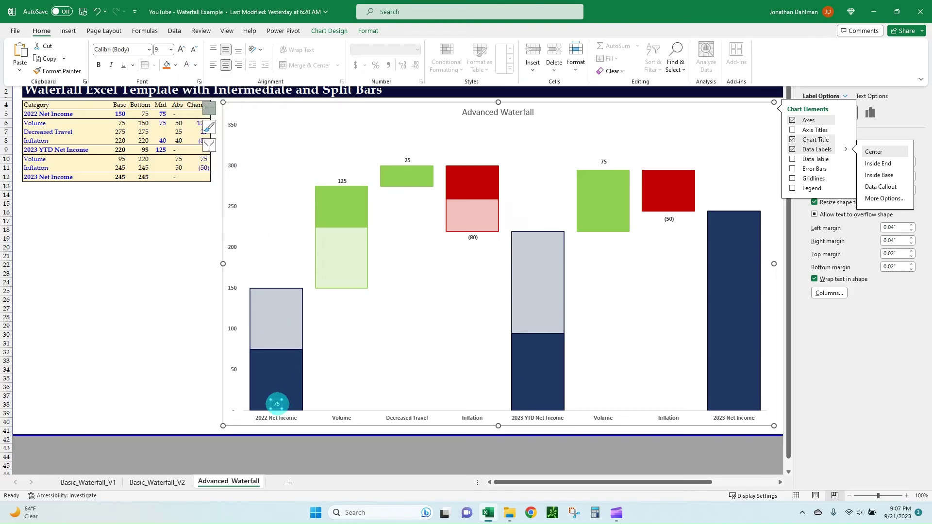
click(276, 402)
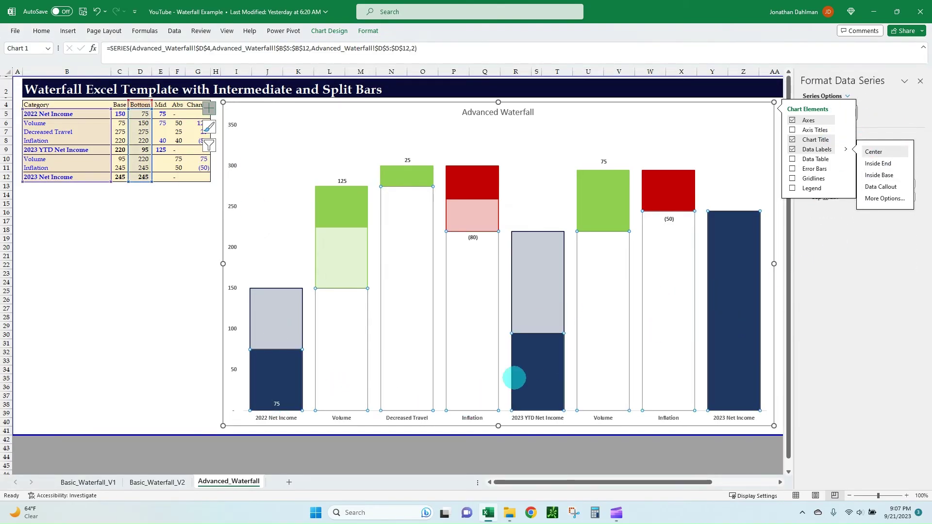
click(505, 381)
click(531, 372)
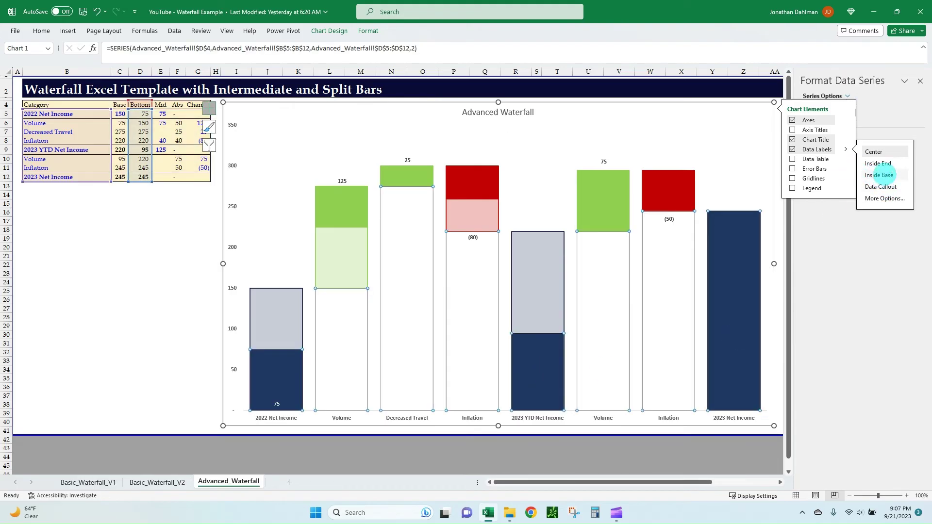
click(878, 164)
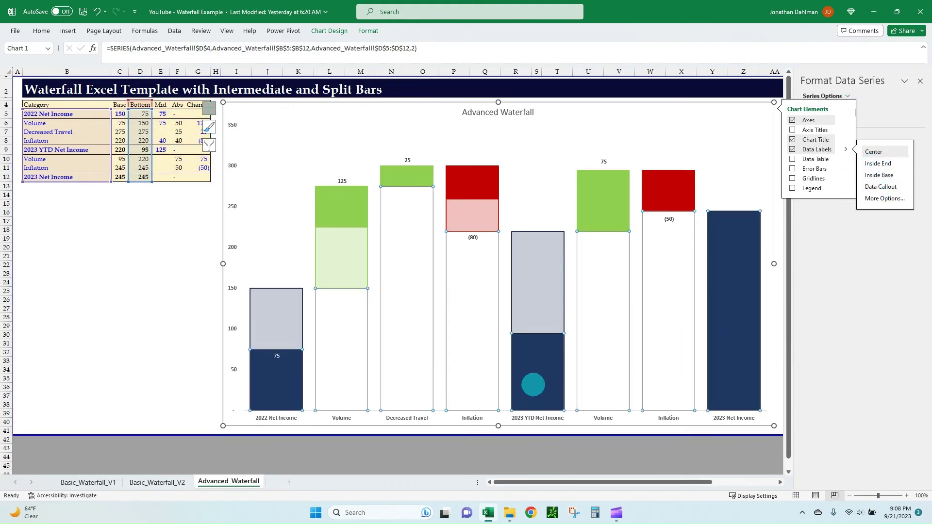
- Add an Inside End label reading 245 to the 2023 Net Income bar
click(544, 403)
click(731, 330)
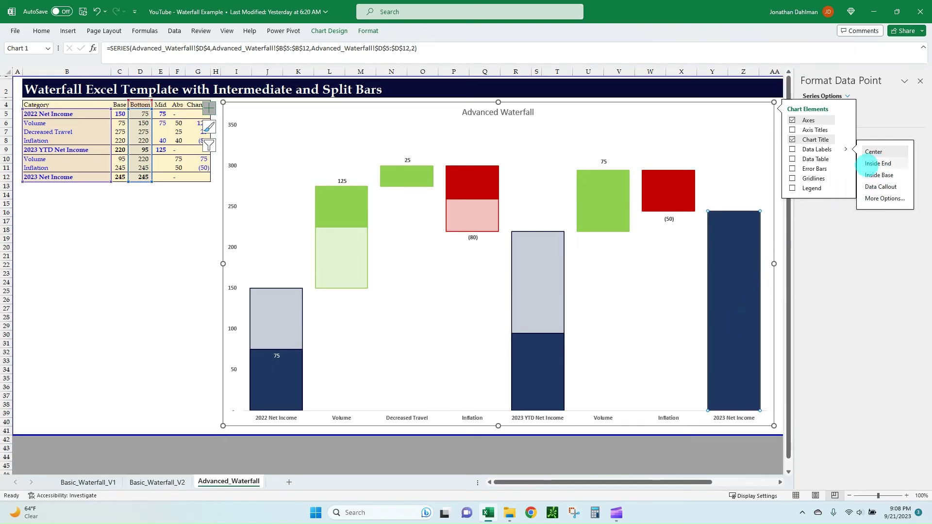
click(870, 164)
click(521, 358)
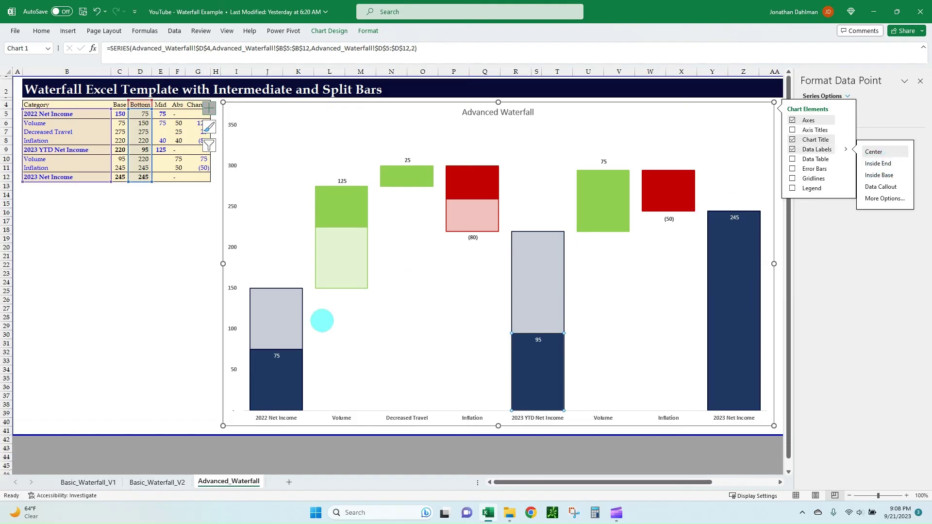
click(277, 356)
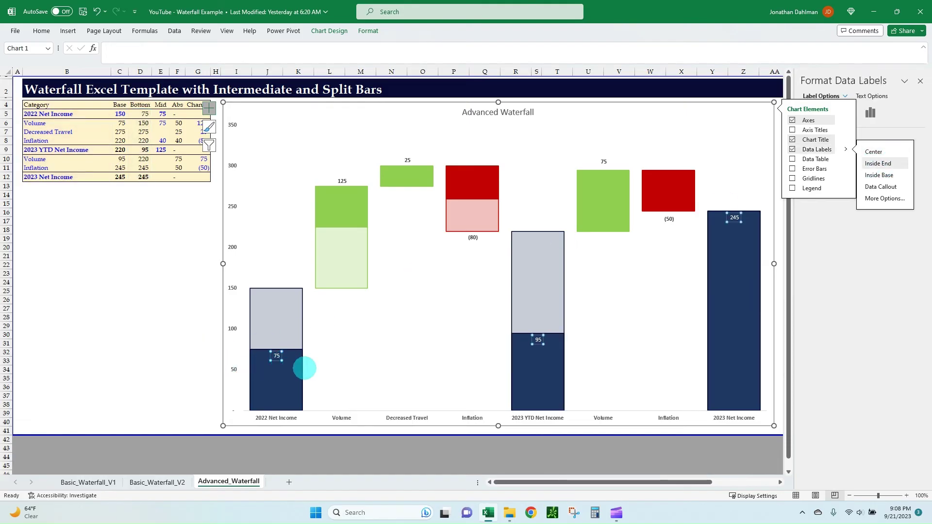
click(167, 318)
click(287, 307)
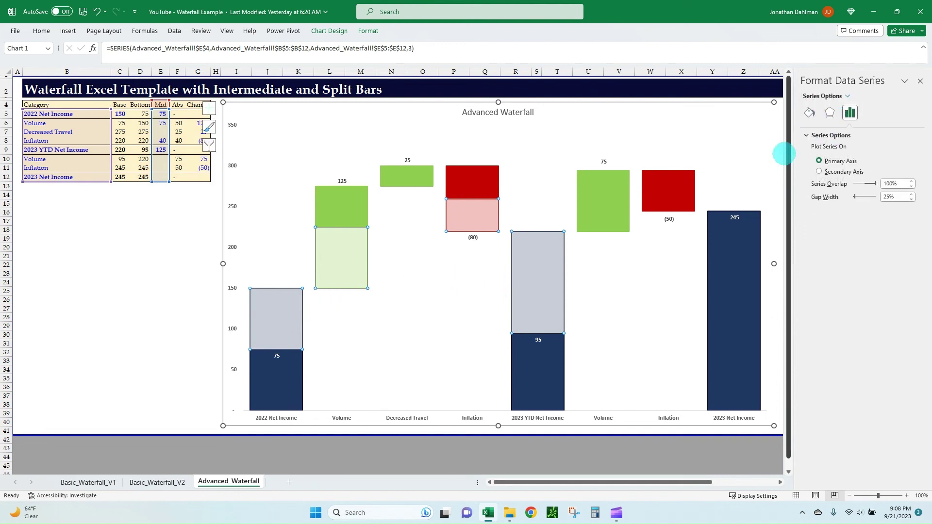
- Add Center data labels to the Mid bars using Value From Cells range E5:E12
click(919, 81)
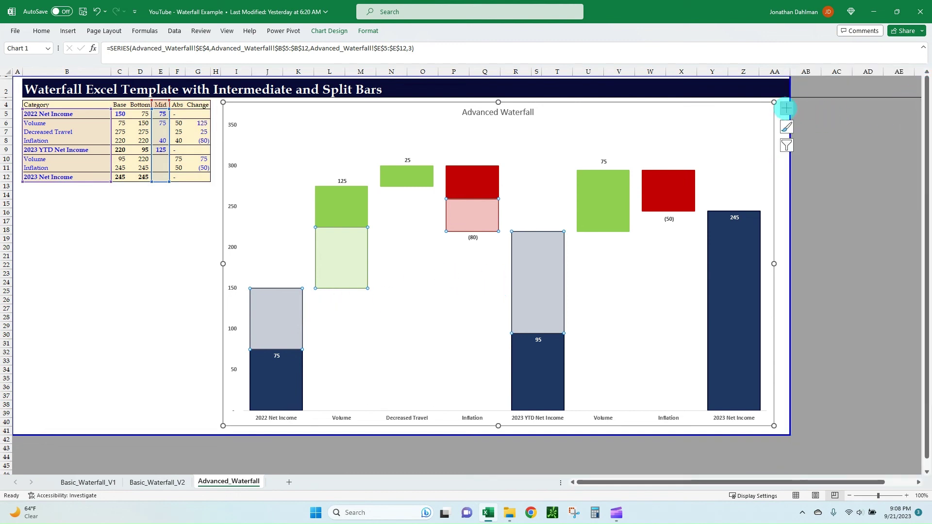
click(786, 107)
click(863, 149)
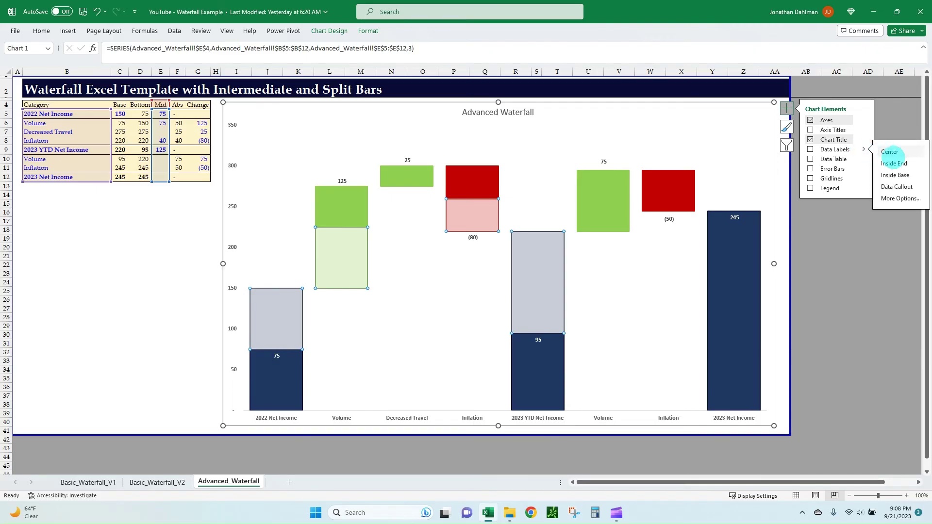
click(904, 198)
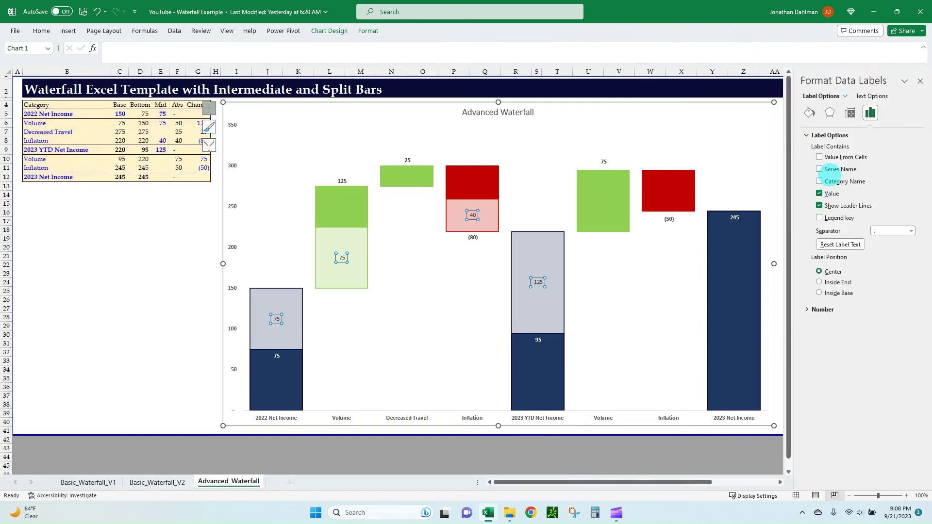
click(818, 157)
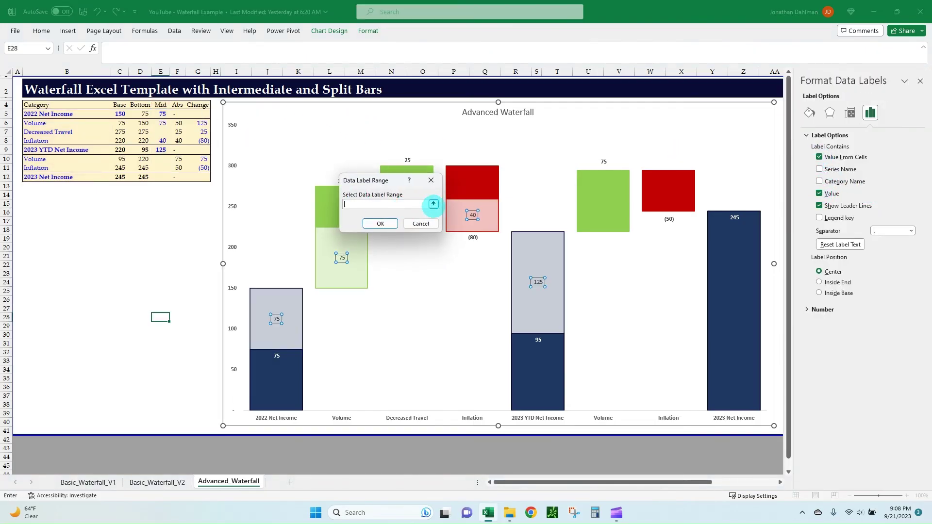
click(432, 204)
drag(161, 113, 152, 171)
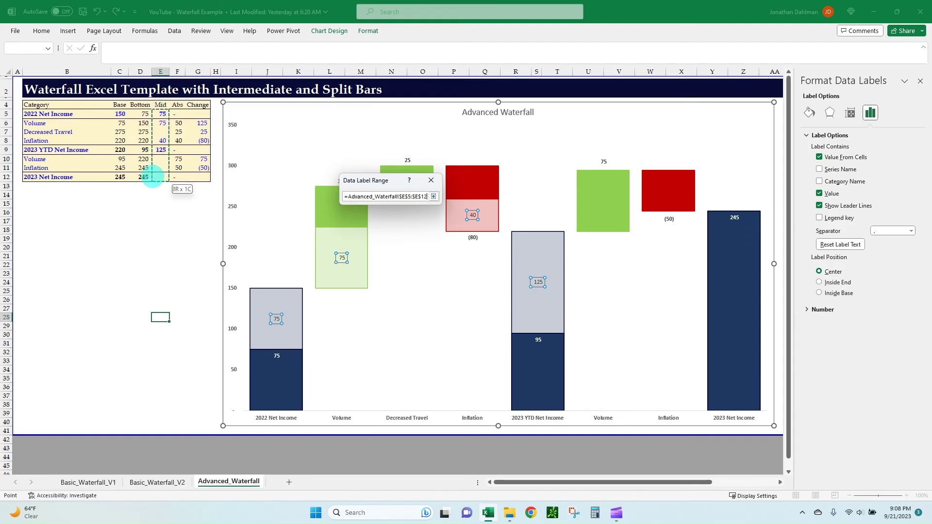
click(434, 196)
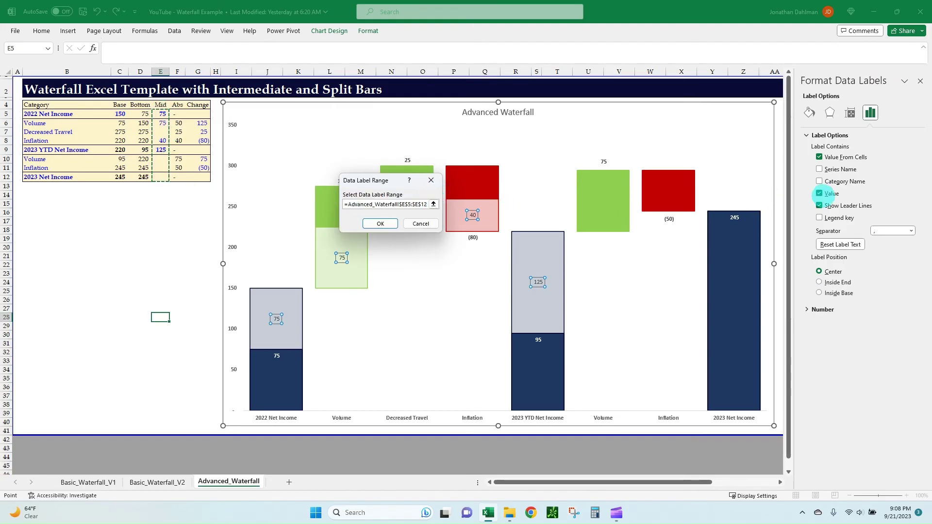
click(381, 224)
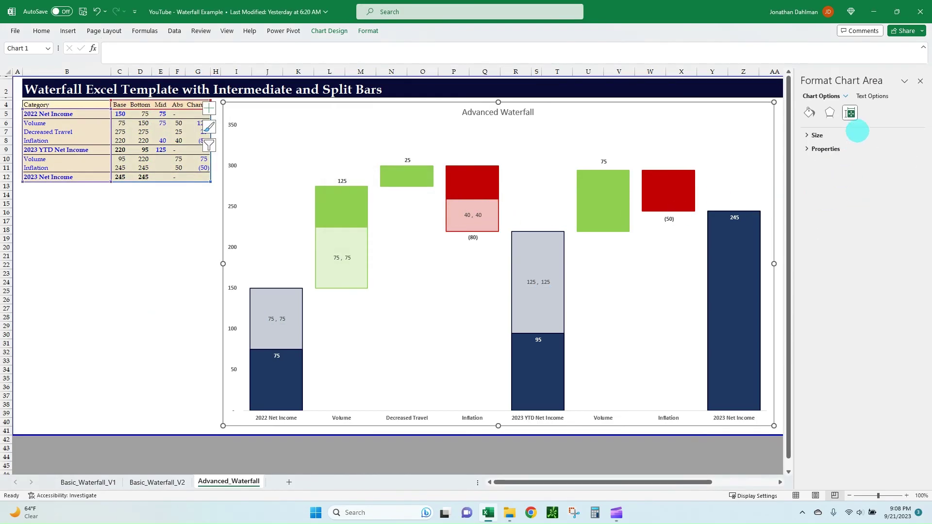
- Untick Value so the Mid labels show only 75, 75, 40 and 125
click(483, 214)
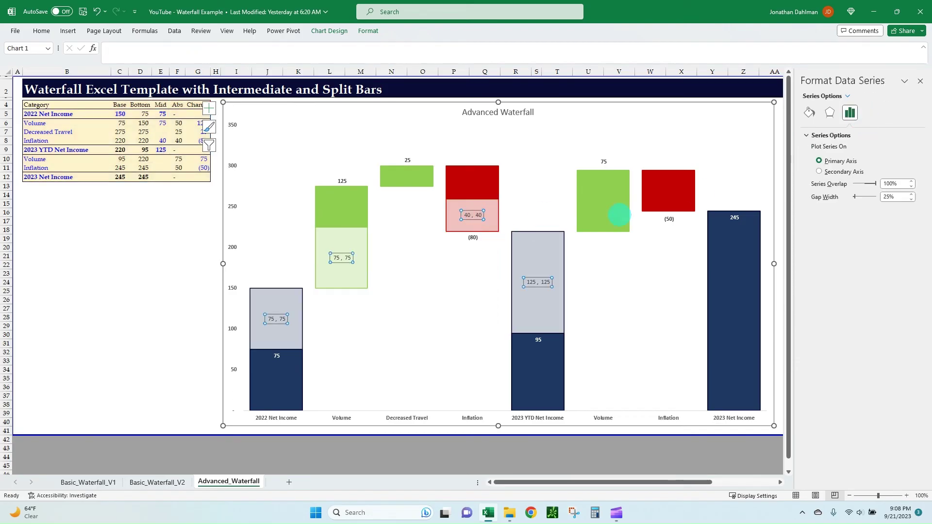
click(869, 113)
click(818, 201)
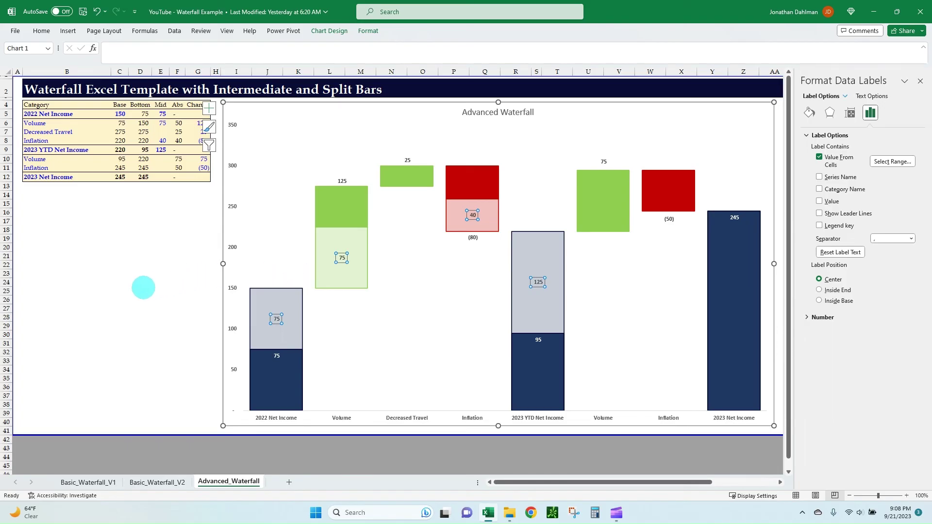
click(143, 290)
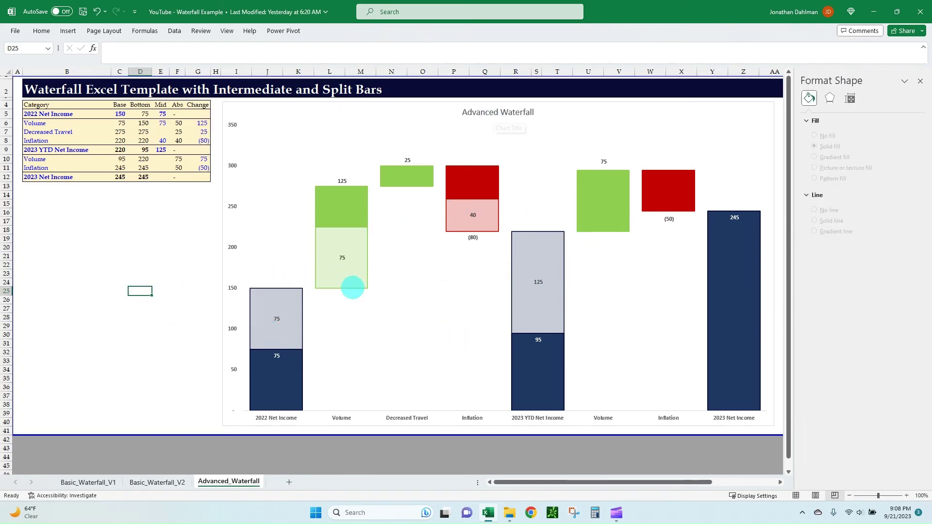
- Open the Format Data Point pane for the 2023 Net Income bar alone
click(919, 81)
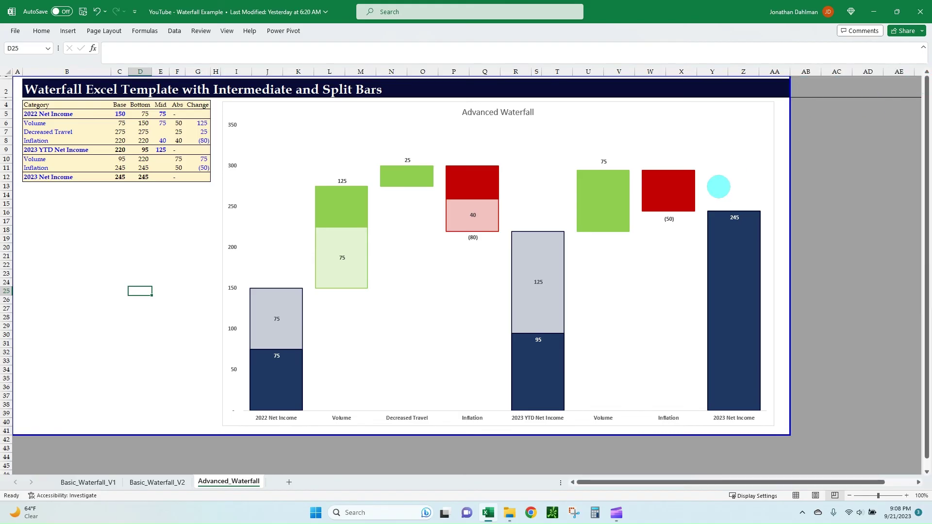
click(720, 308)
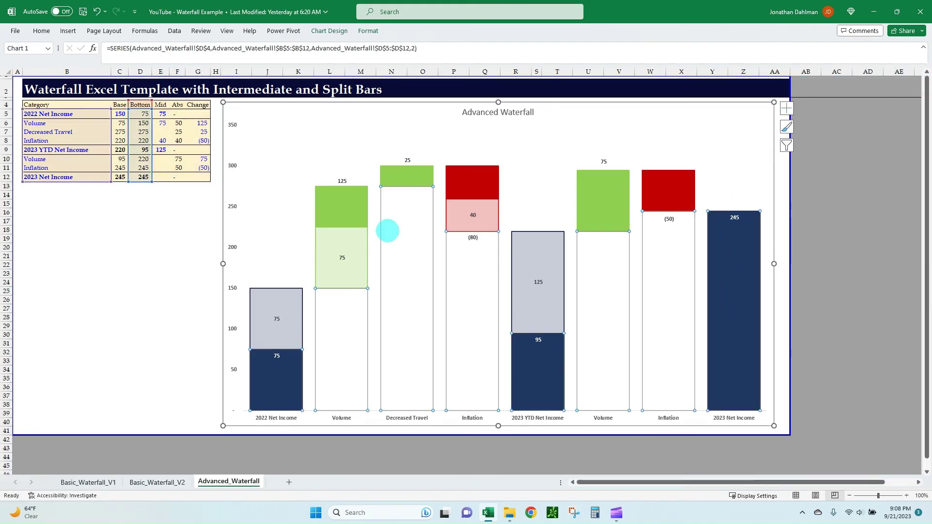
click(287, 294)
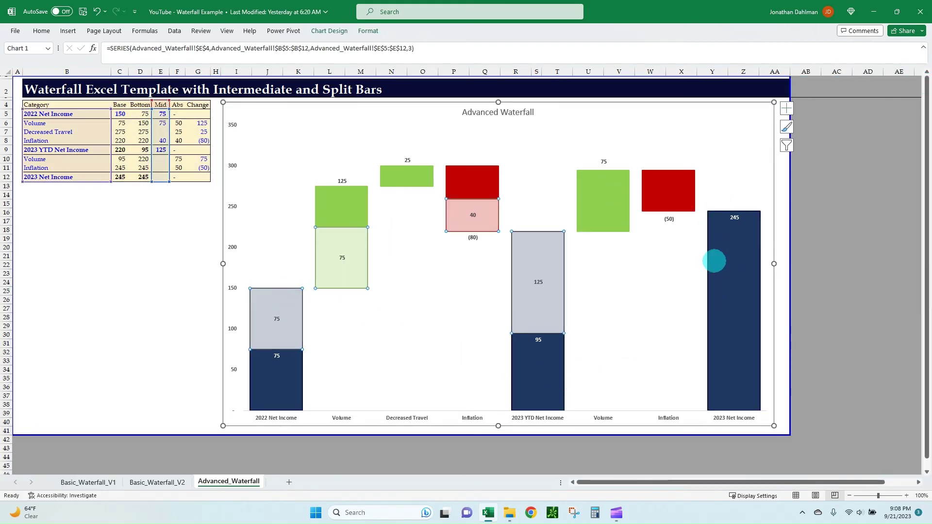
click(714, 260)
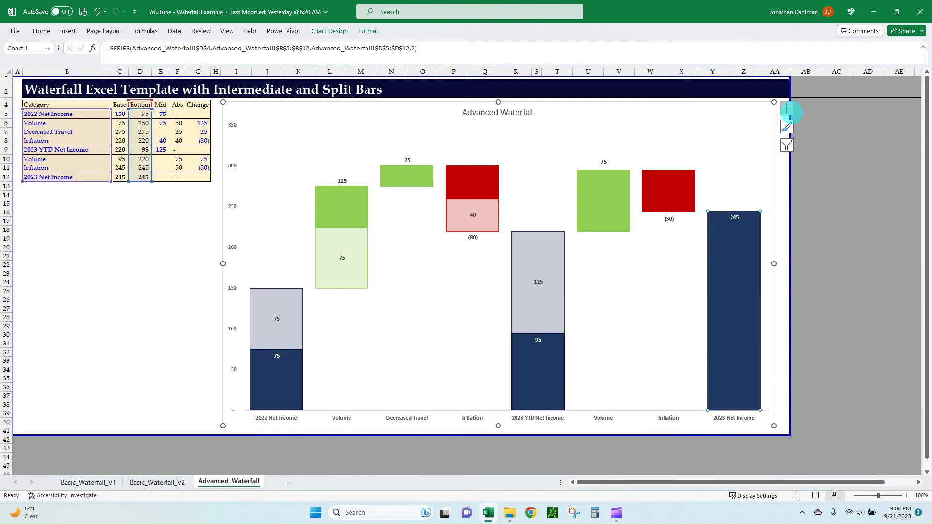
click(786, 110)
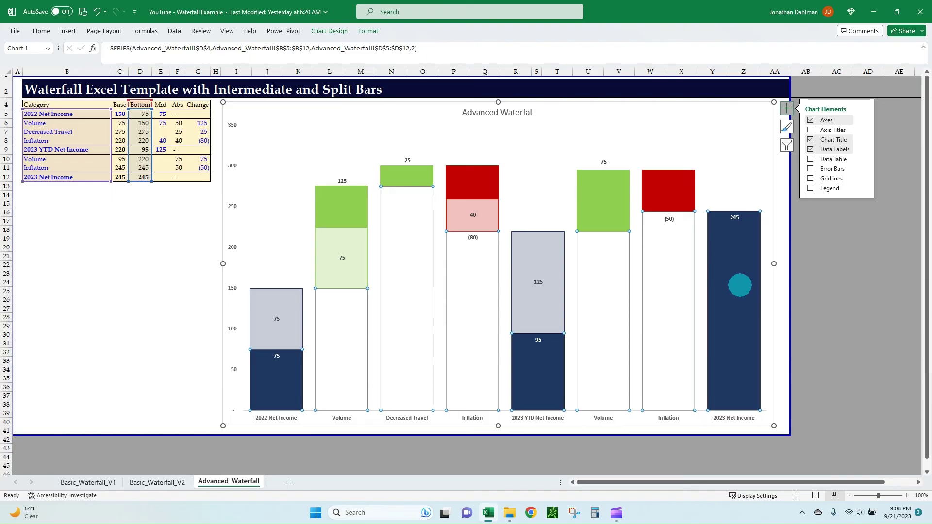
key(Escape)
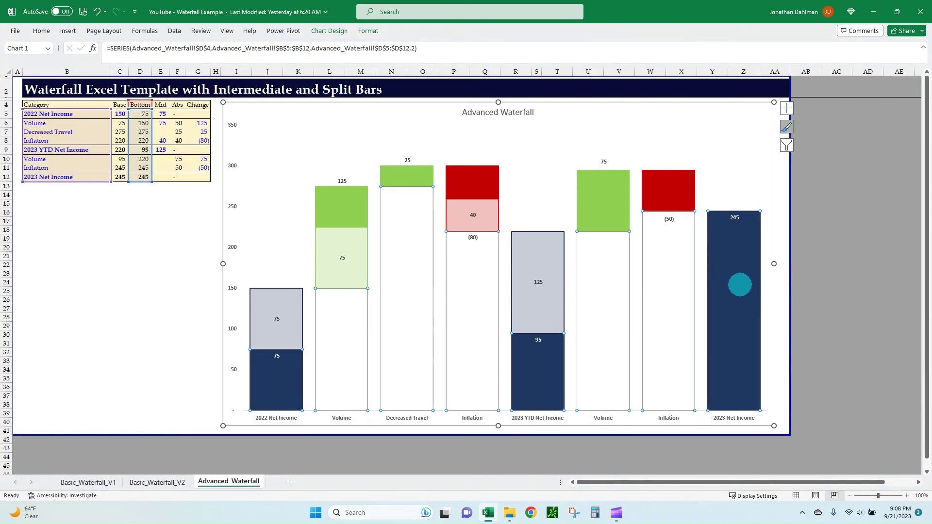
double_click(740, 285)
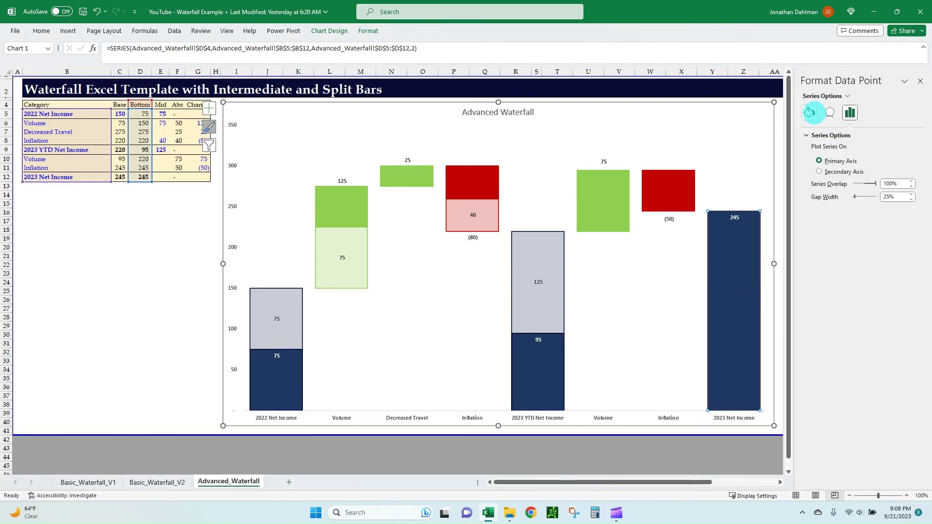
- Apply the Outer Offset: Left shadow preset to the 2023 Net Income bar
click(829, 112)
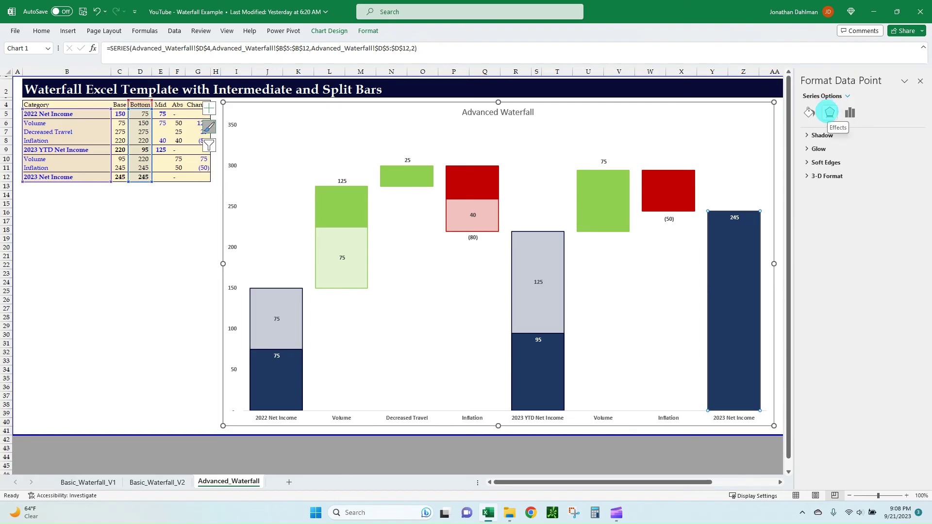
click(809, 134)
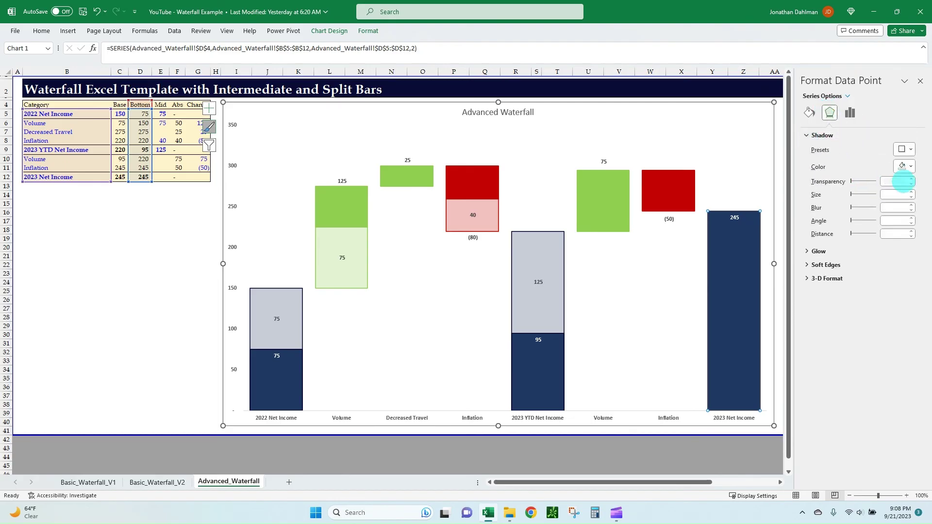
click(905, 149)
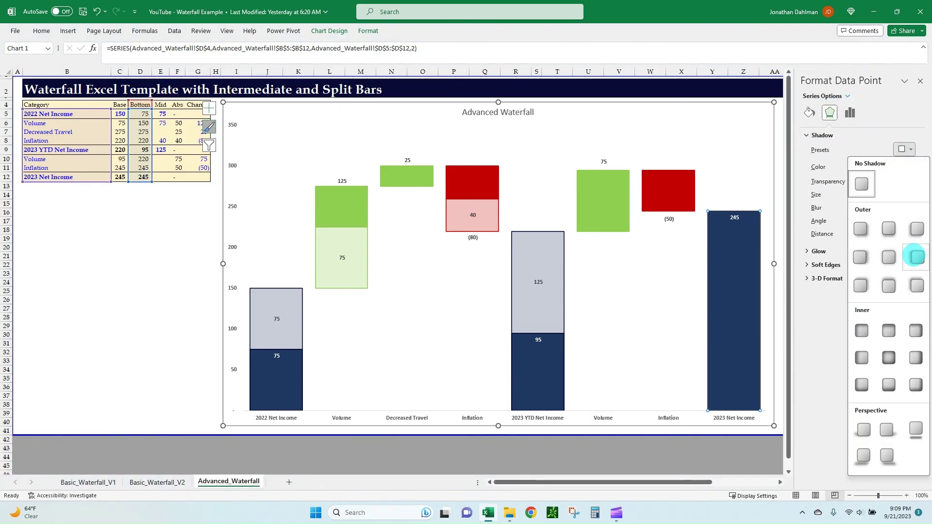
click(916, 257)
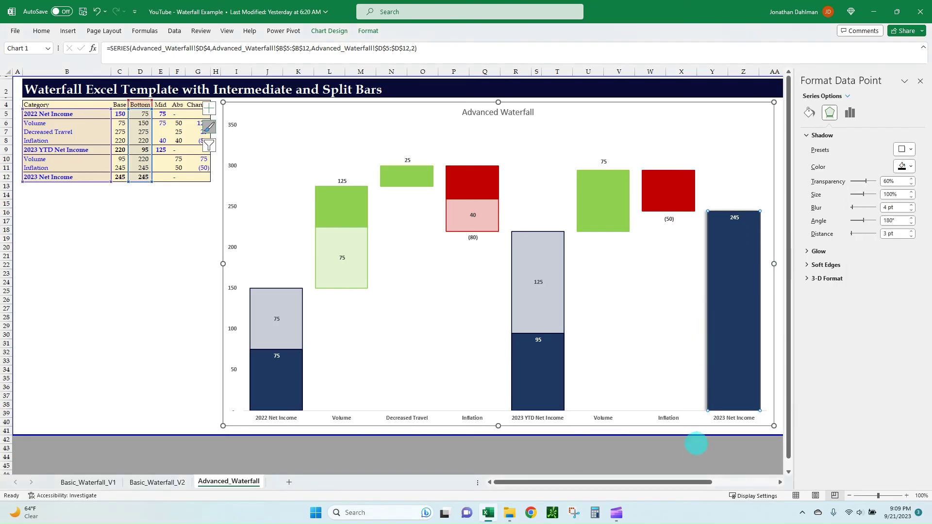
click(697, 465)
click(651, 448)
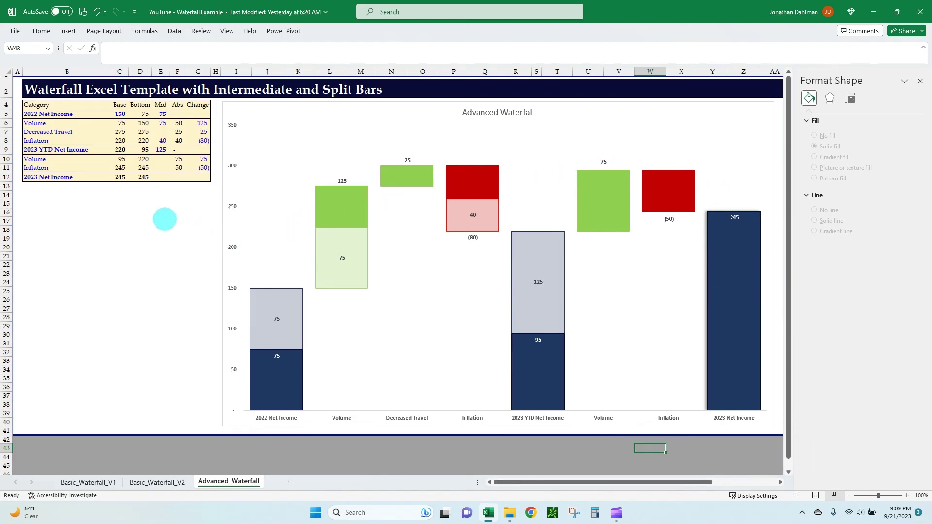
- Review the chart, the Abs values in F5:F9, and the Base and Bottom formulas in C6 and D6
click(160, 221)
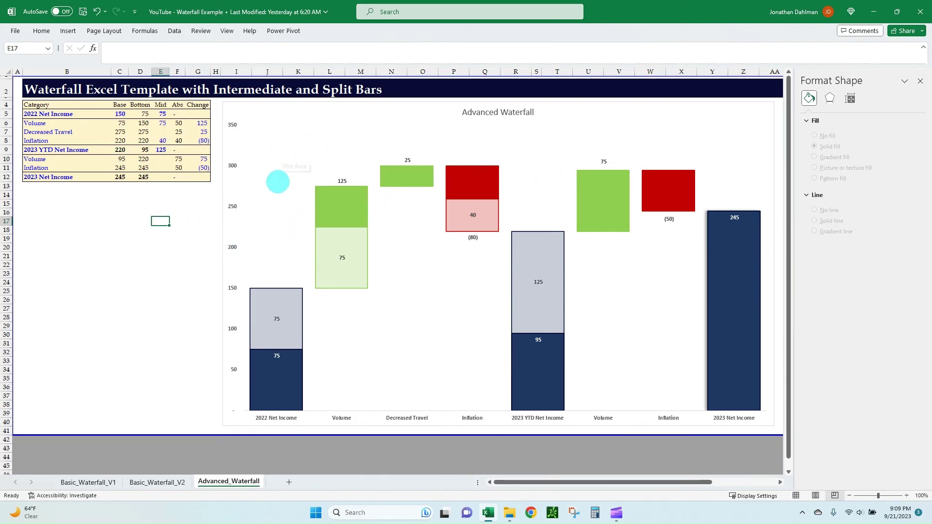
click(295, 281)
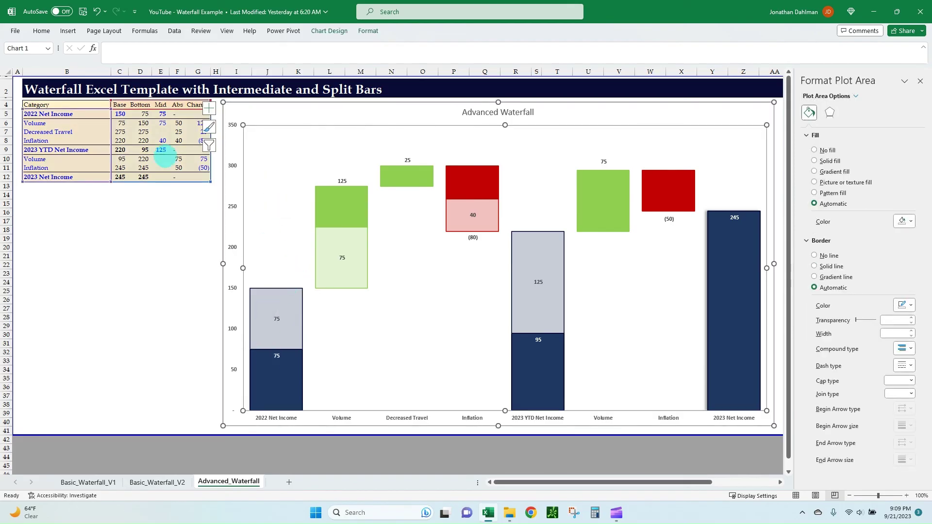
click(120, 113)
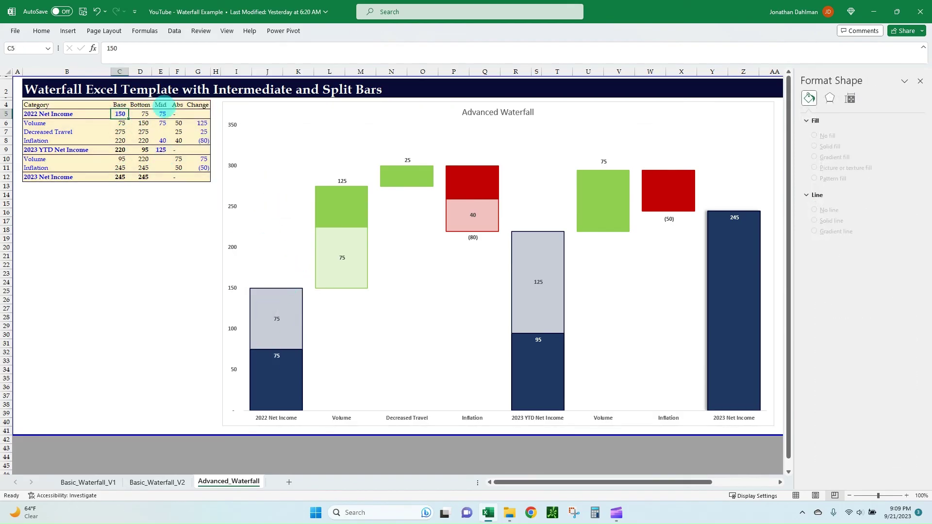
drag(177, 114, 177, 151)
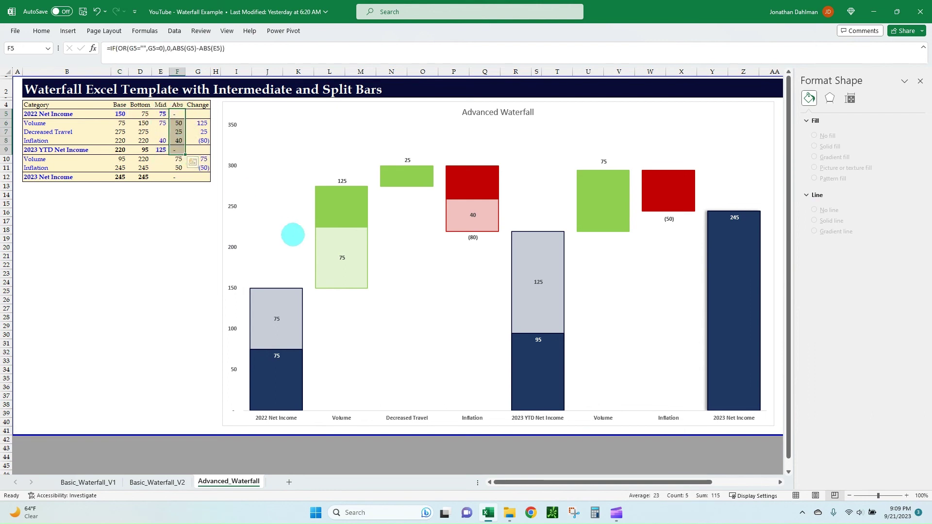
click(121, 123)
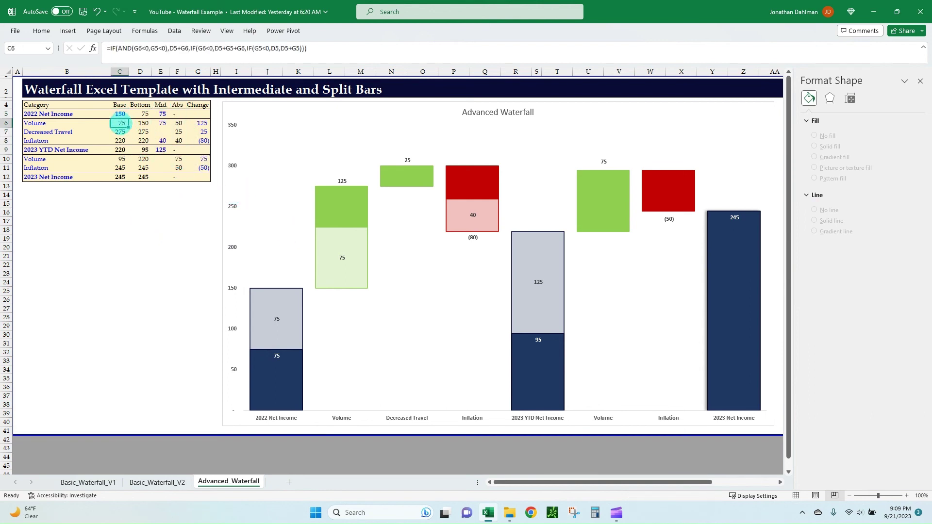
click(142, 124)
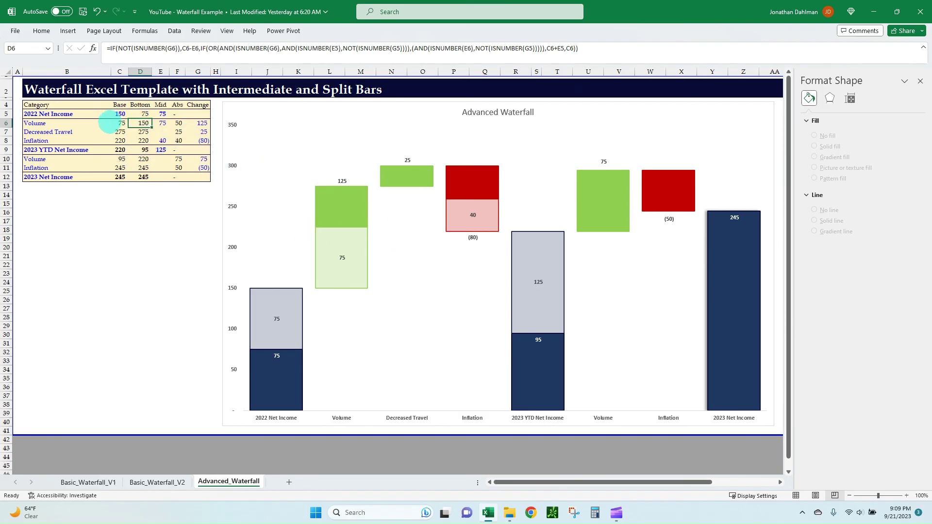
- Check the row 6 Abs and Change values and Inflation's change, then close the Format Shape pane
click(110, 125)
click(120, 122)
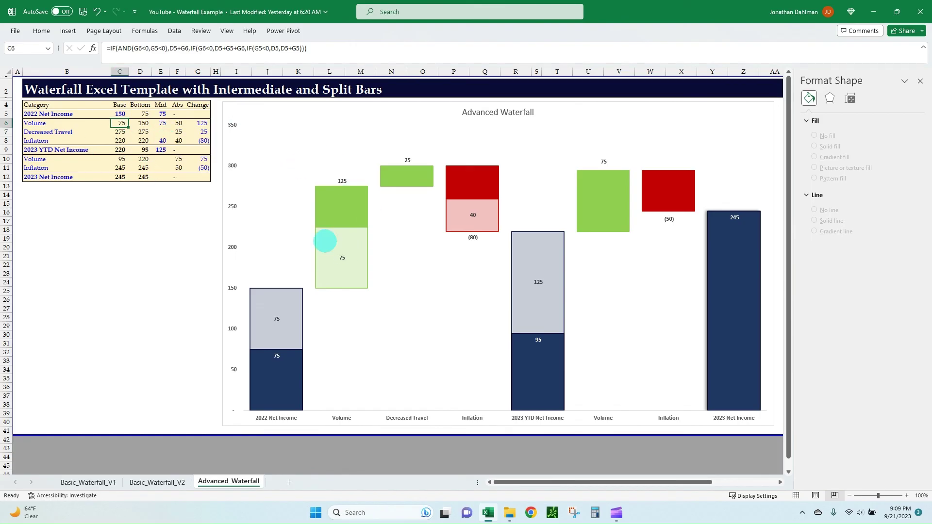
key(Right)
key(Right)
key(Right)
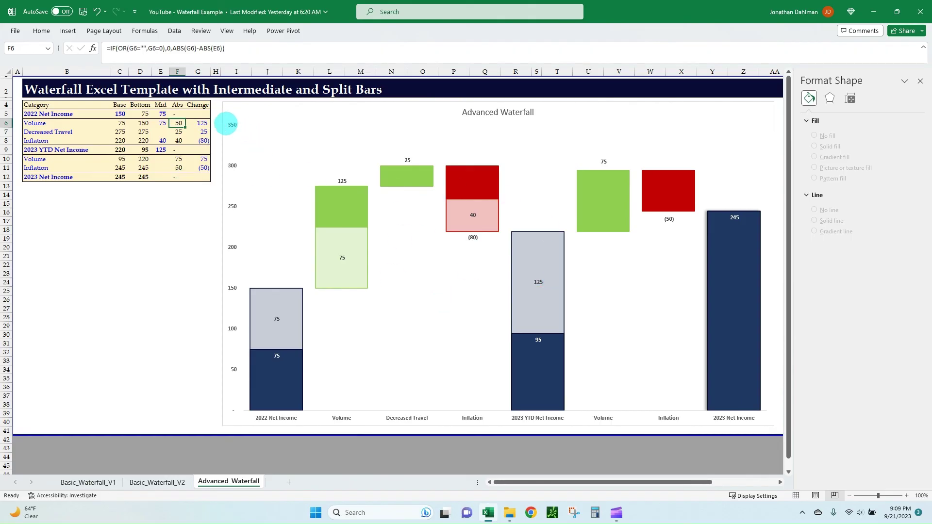
key(Right)
click(201, 141)
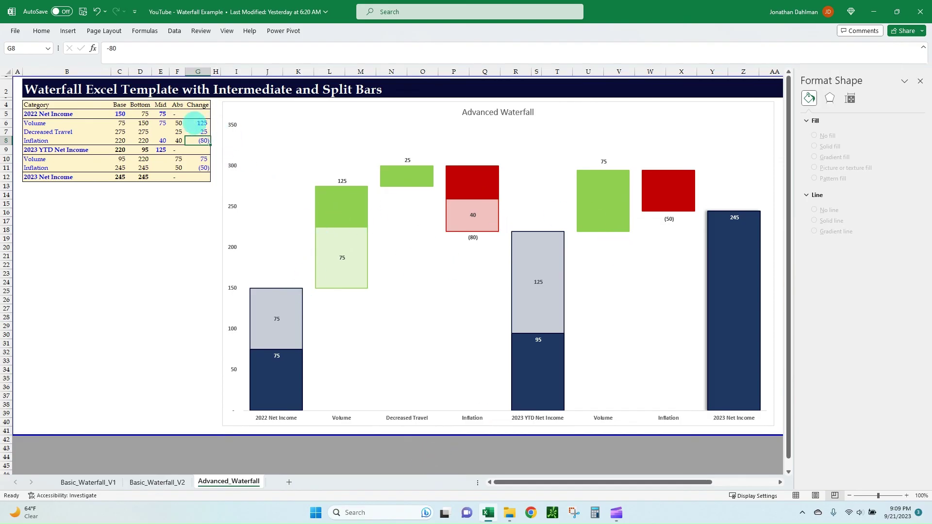
click(178, 122)
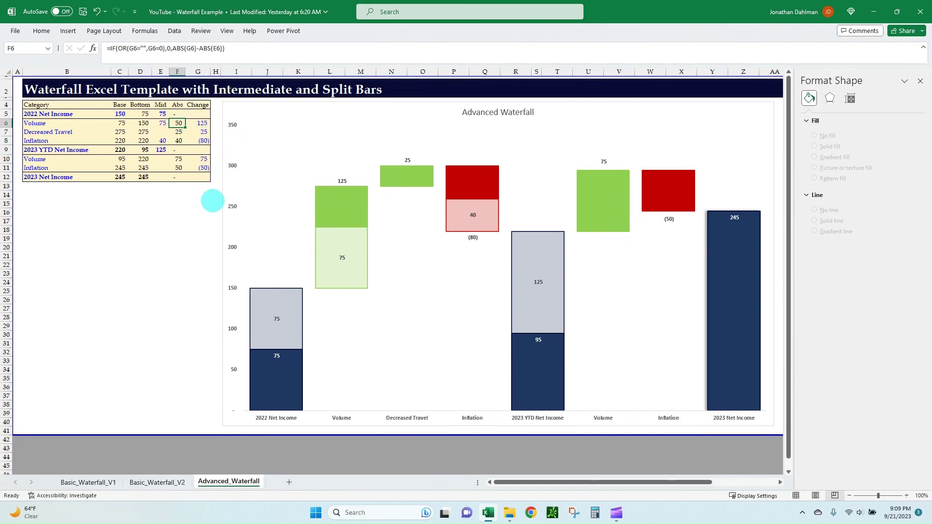
click(920, 81)
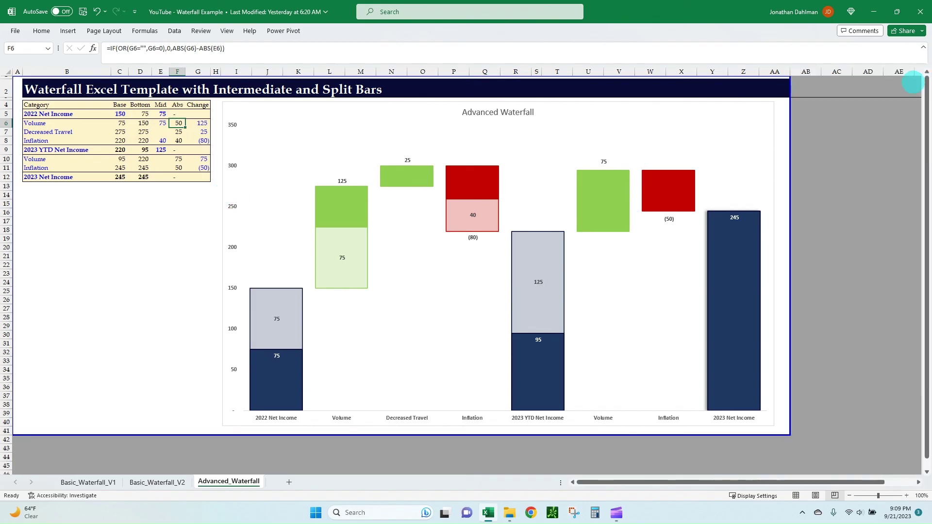
click(66, 255)
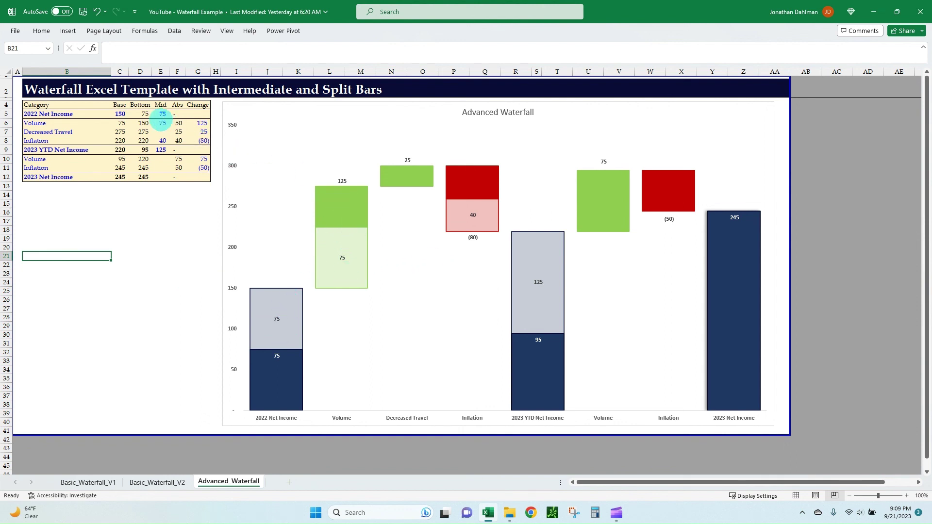
drag(160, 114, 162, 147)
key(Delete)
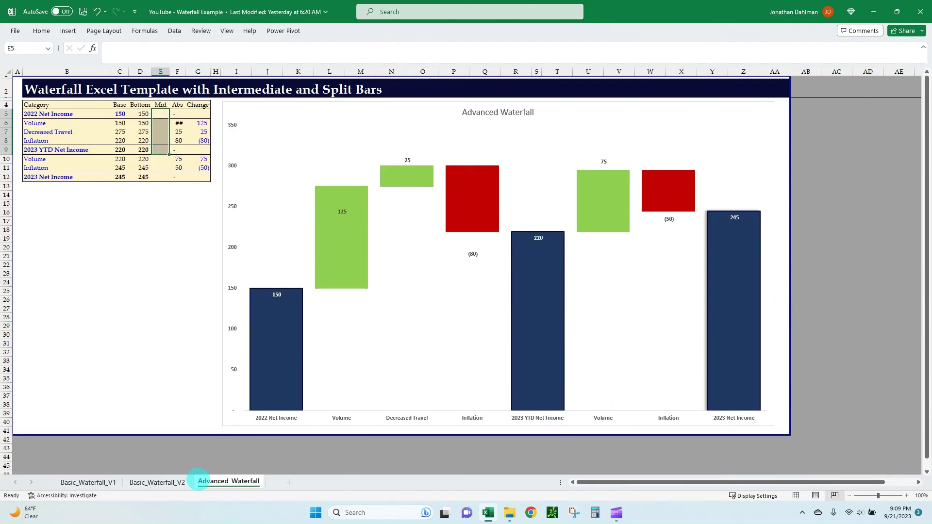
click(113, 482)
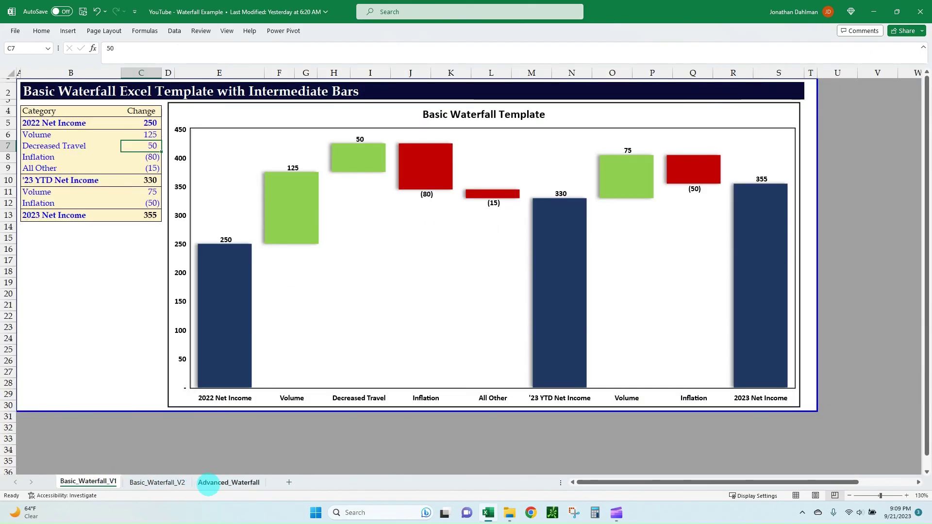
click(209, 483)
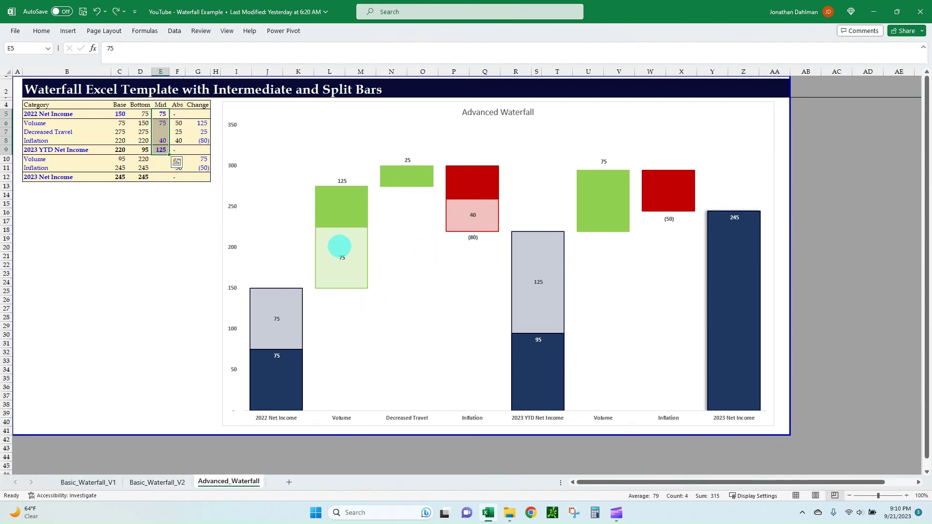
click(120, 238)
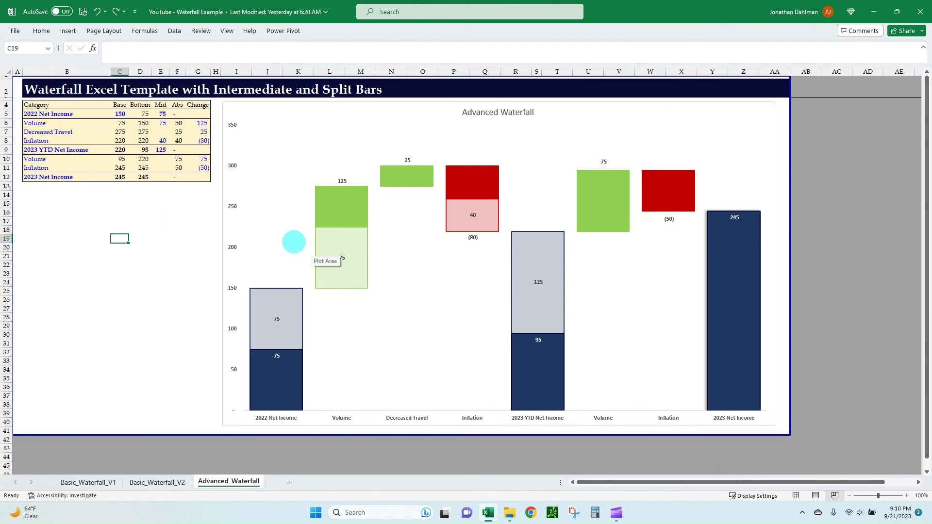
click(175, 212)
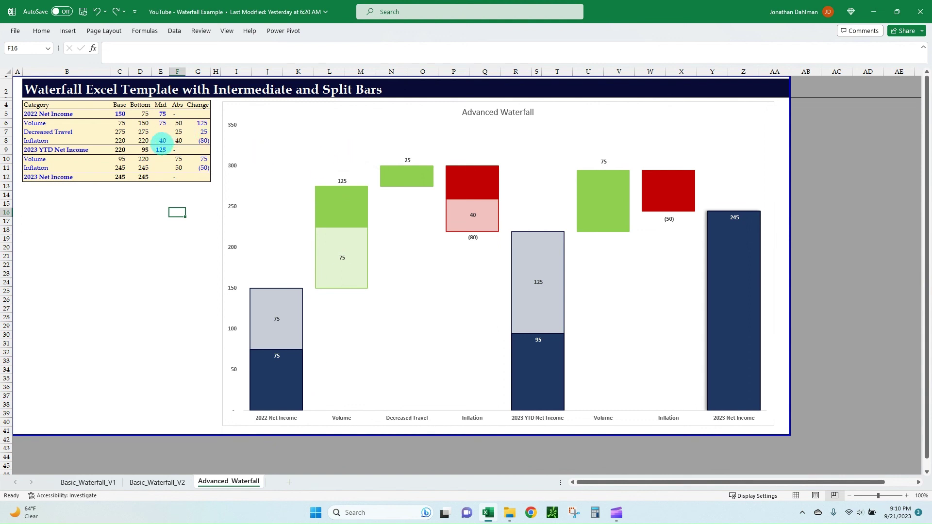
click(163, 140)
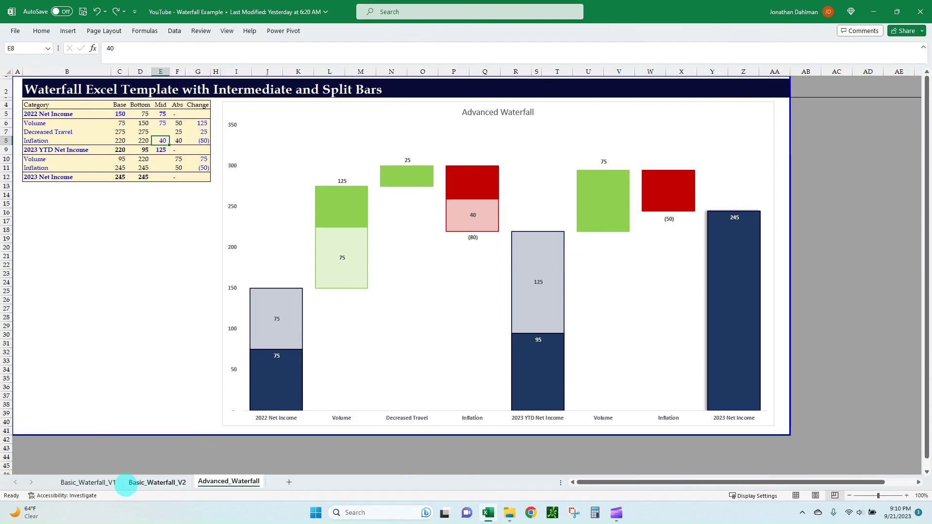
click(105, 482)
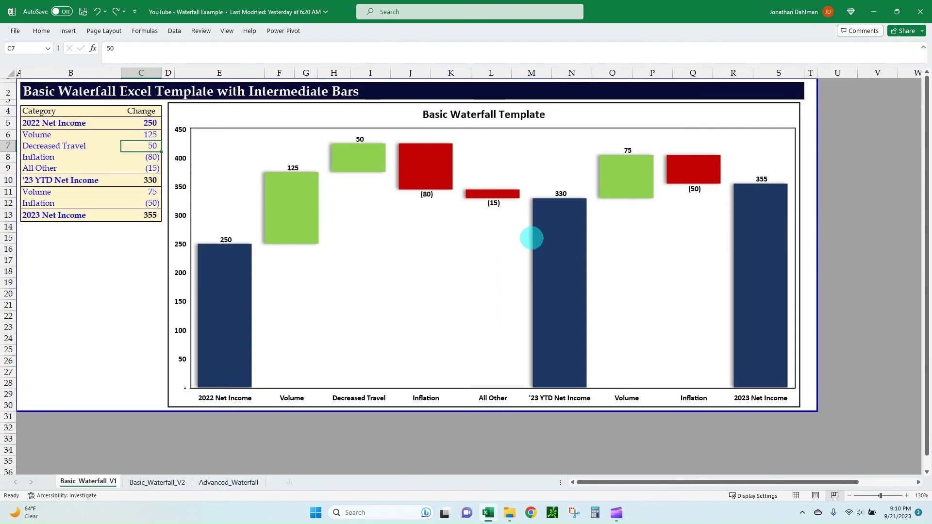
click(240, 483)
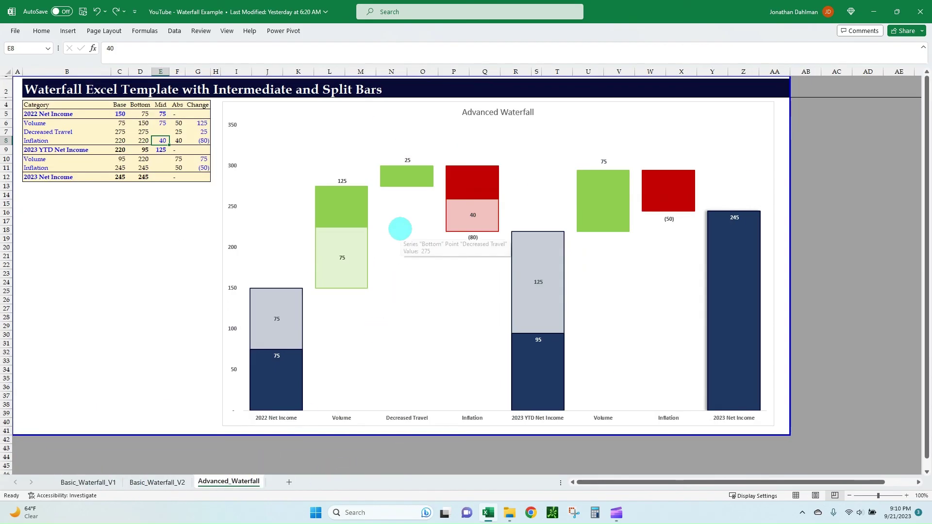